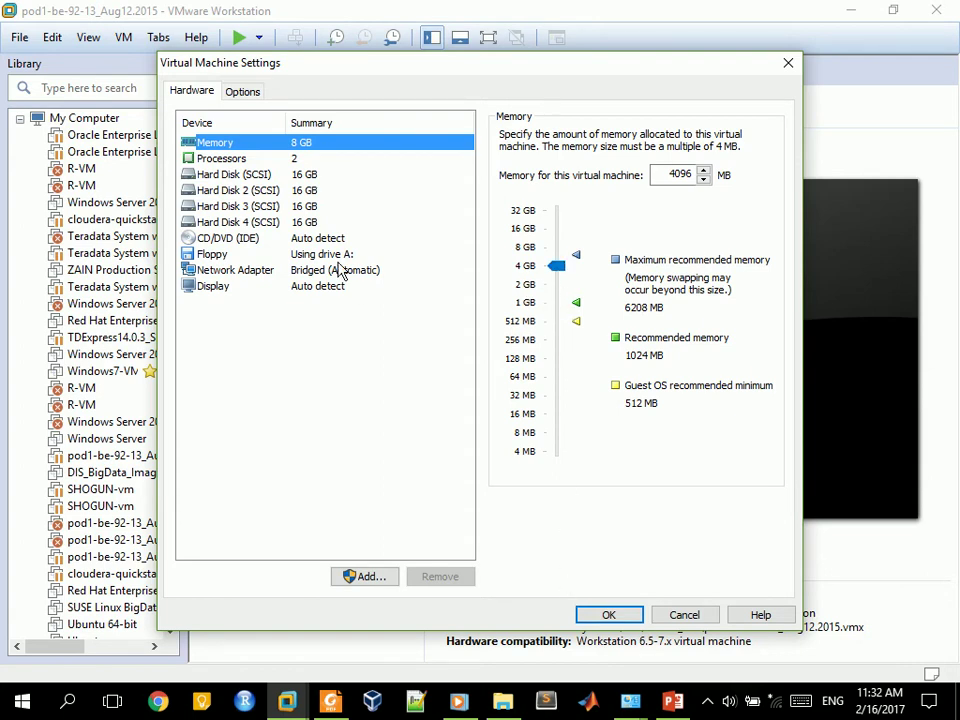
# Step: Set the VM's network adapter to Host-only instead of a custom VMnet network and save the settings
pyautogui.click(217, 277)
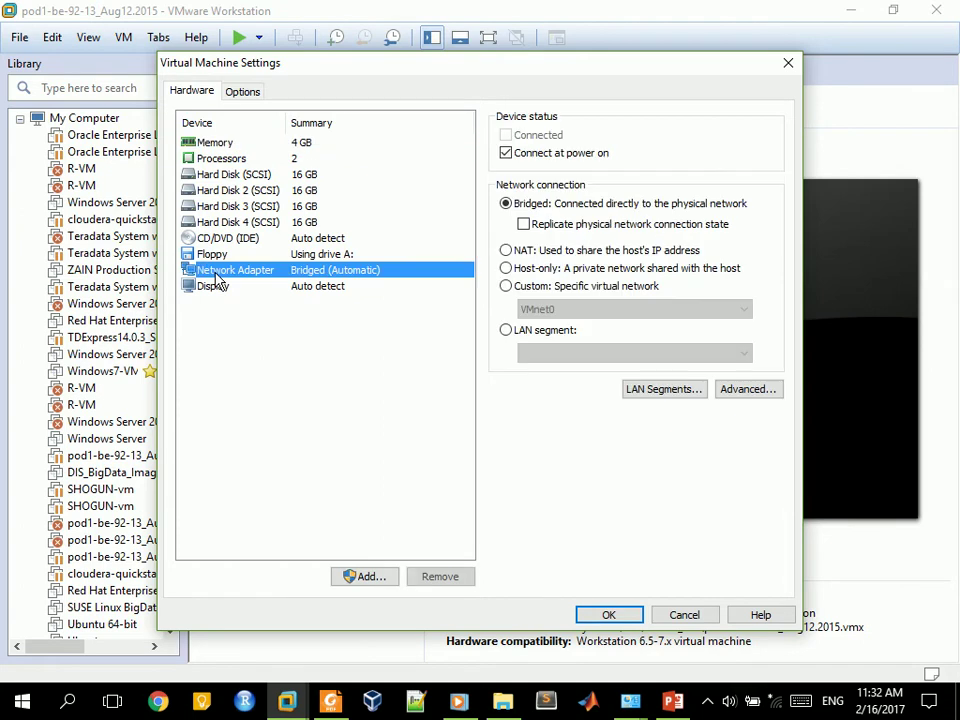
pyautogui.click(506, 269)
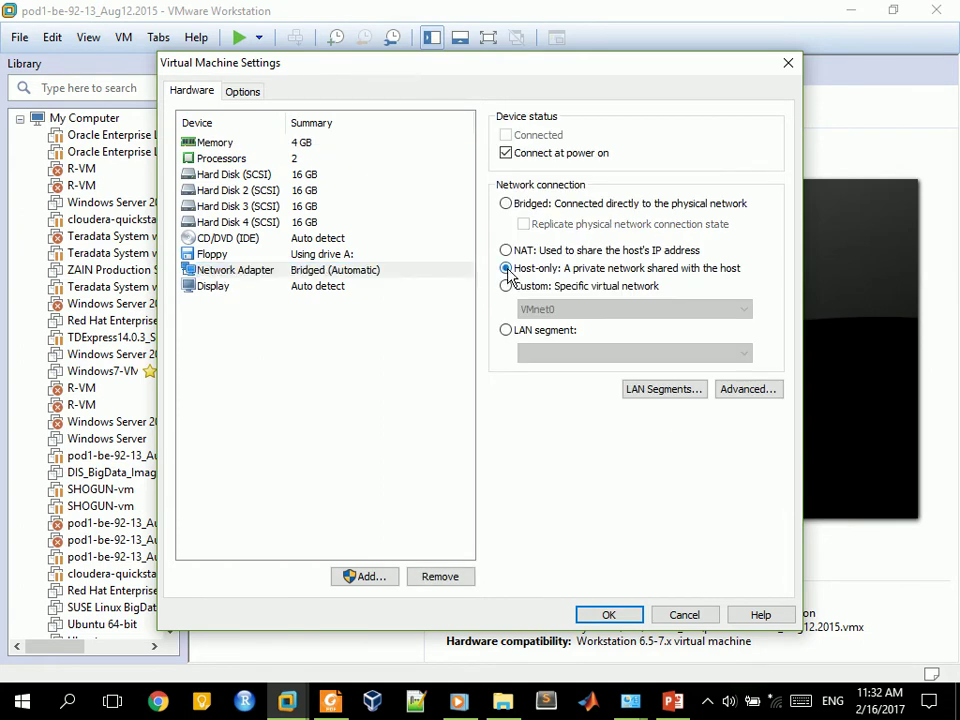
pyautogui.click(600, 287)
pyautogui.click(545, 310)
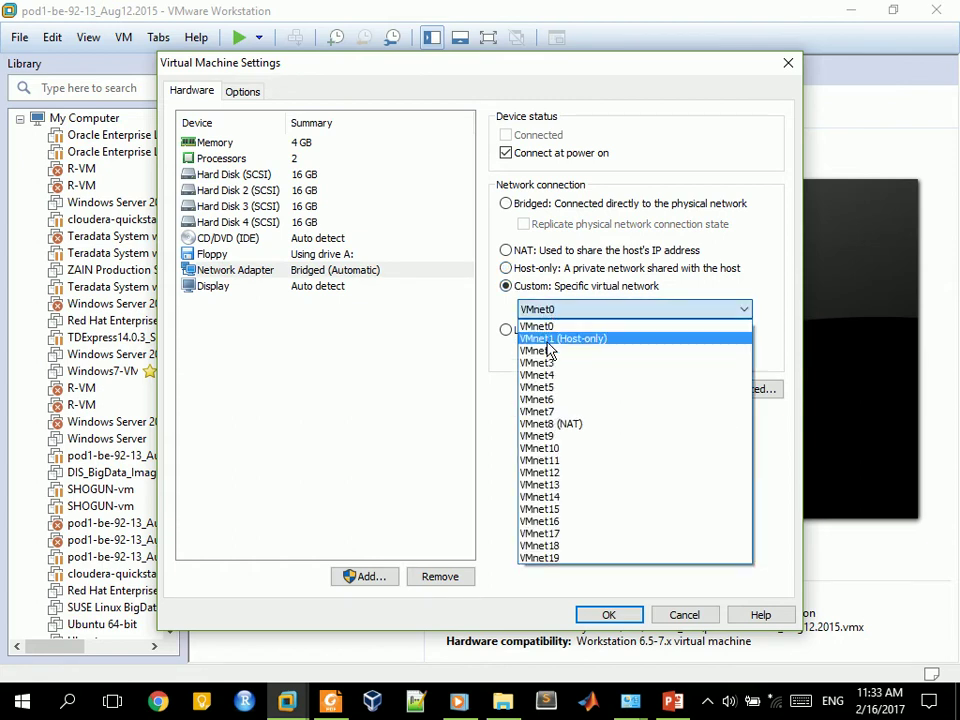
pyautogui.click(545, 272)
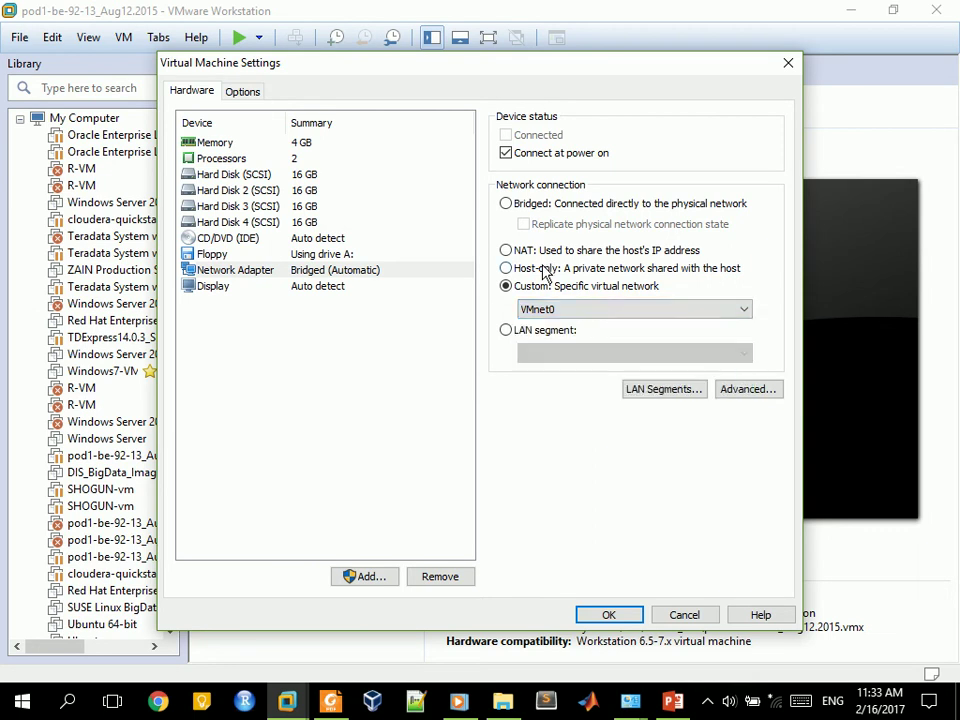
pyautogui.click(545, 270)
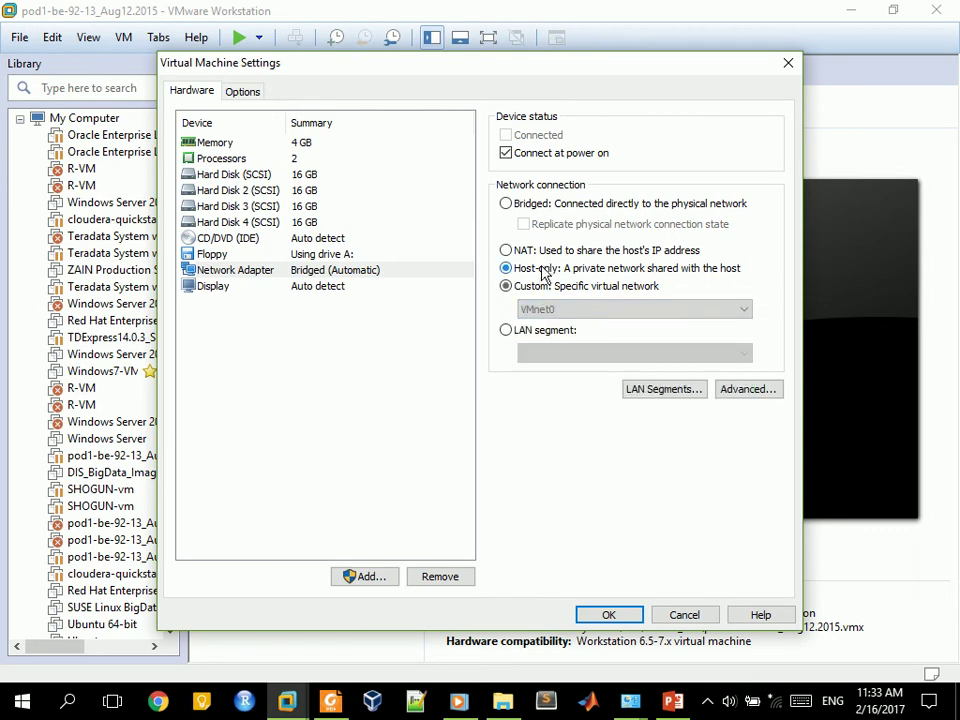
pyautogui.click(606, 614)
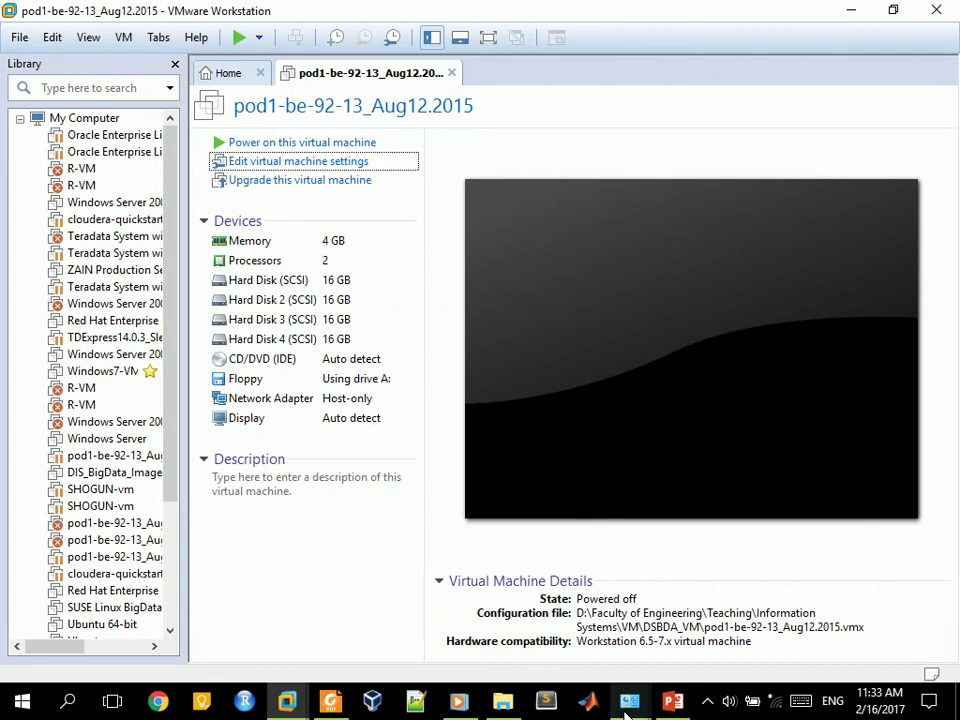
# Step: Power on the virtual machine and bring up the Installation.pptx client–server diagram
pyautogui.moveTo(629, 703)
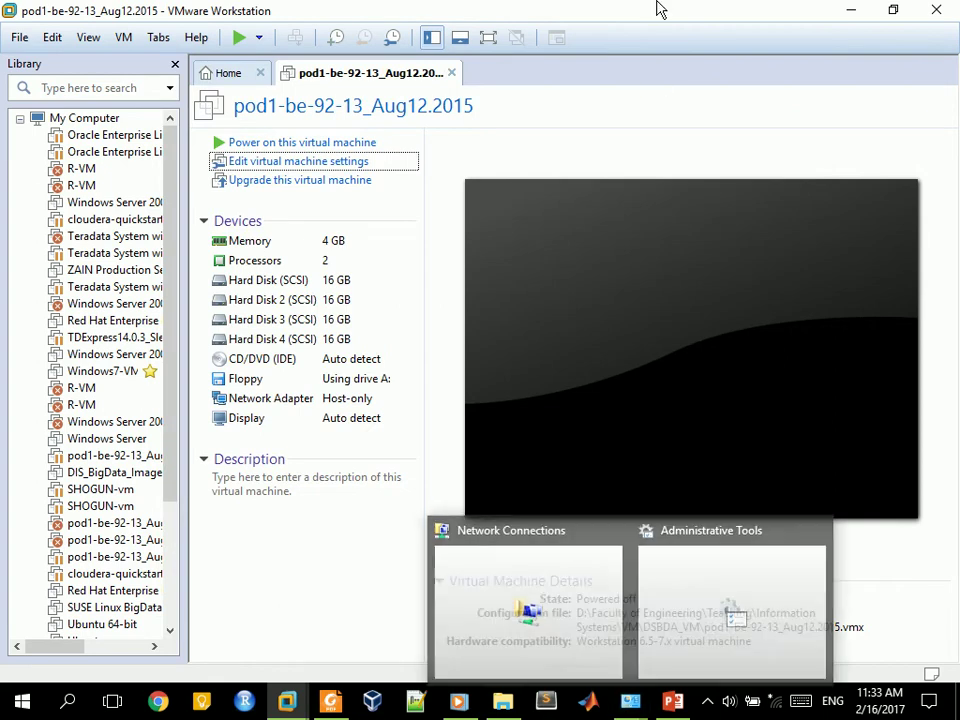
pyautogui.click(240, 38)
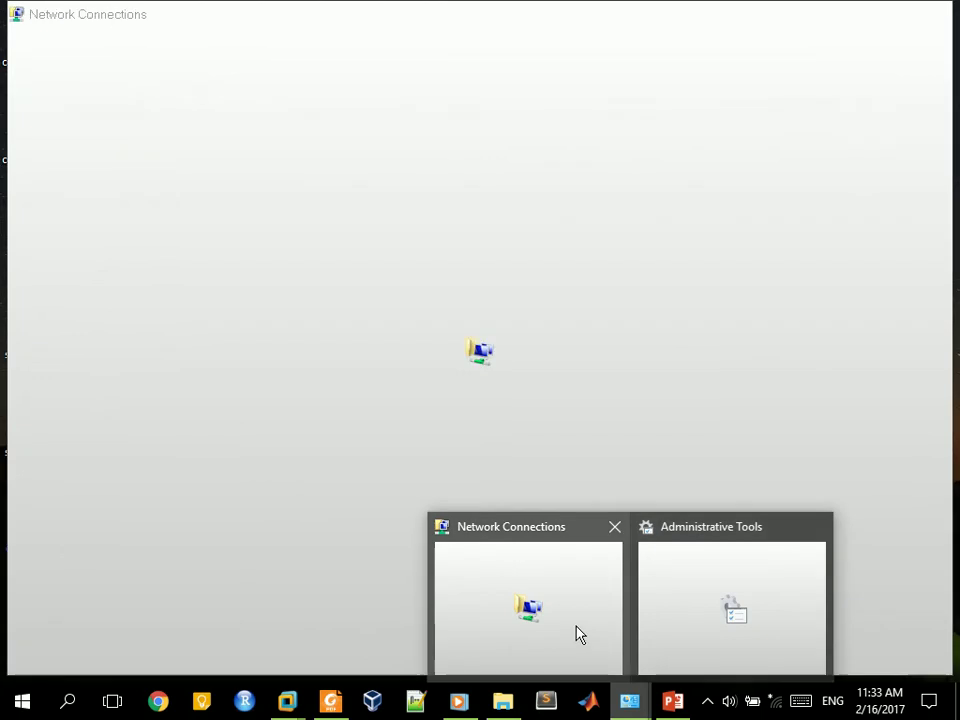
pyautogui.click(579, 634)
pyautogui.click(672, 704)
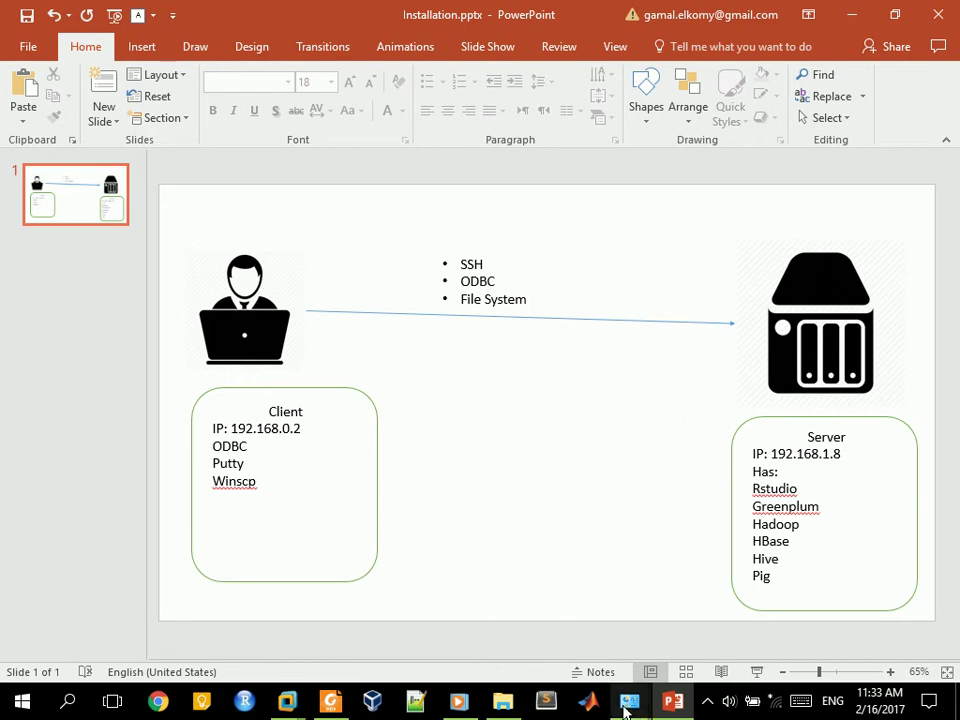
# Step: Switch from PowerPoint to the Network Connections window showing VMnet1 as Enabled
pyautogui.moveTo(628, 703)
pyautogui.click(540, 621)
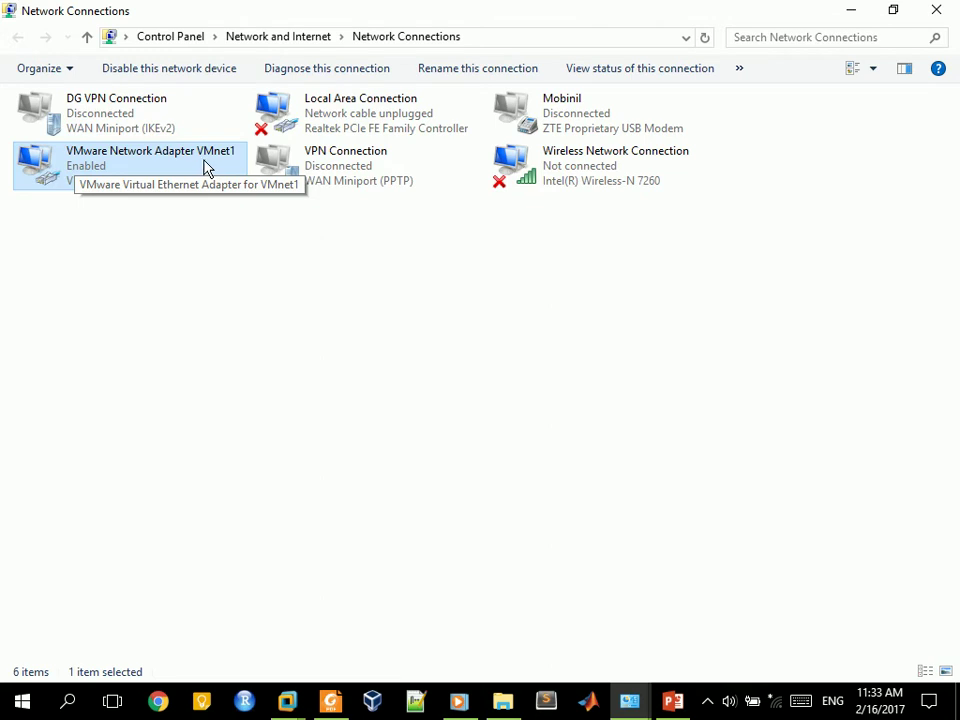
pyautogui.click(227, 408)
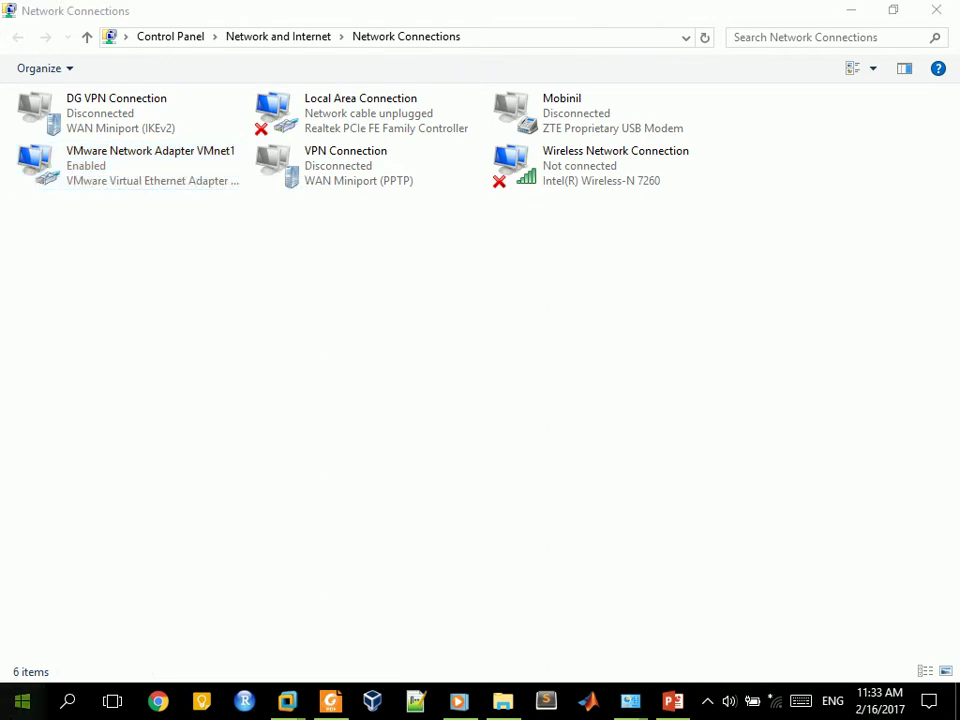
pyautogui.press('super')
pyautogui.press('Escape')
pyautogui.write('vir')
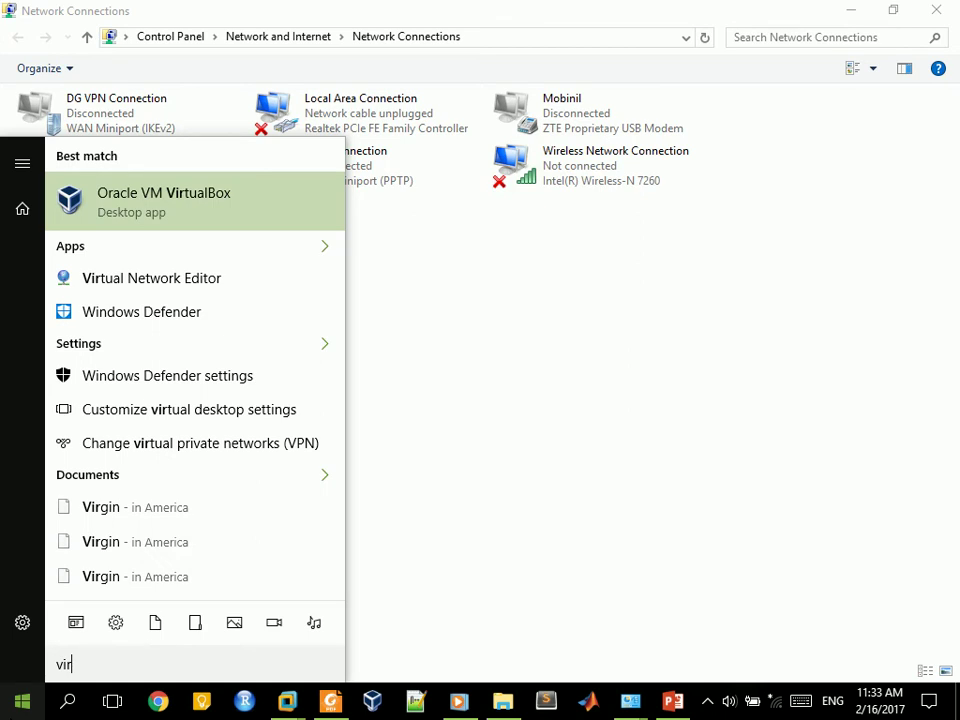
pyautogui.click(182, 288)
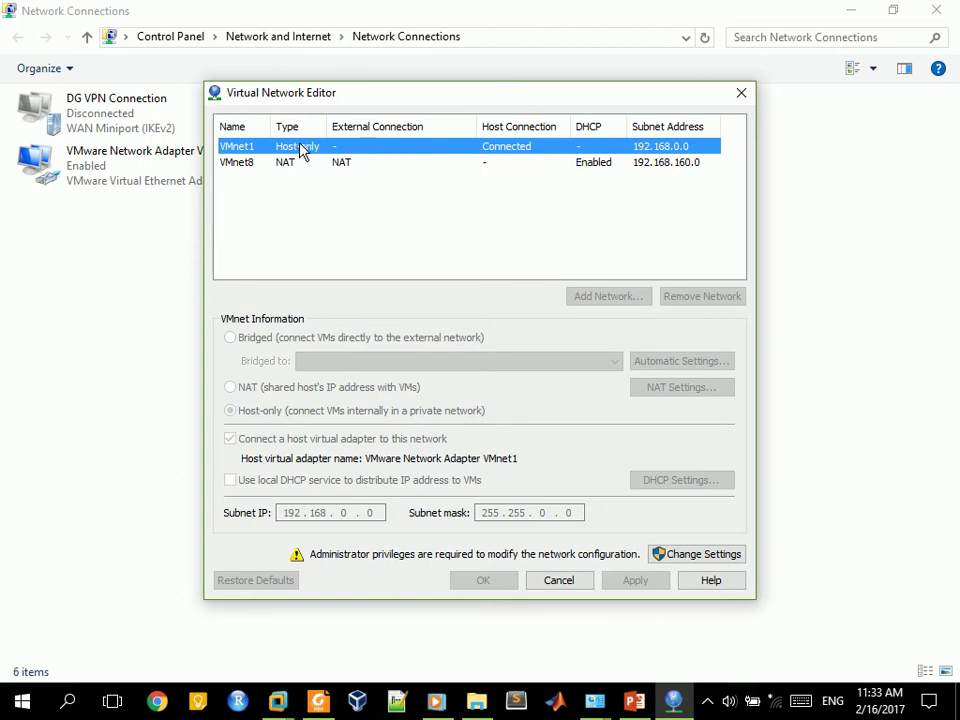
pyautogui.click(680, 556)
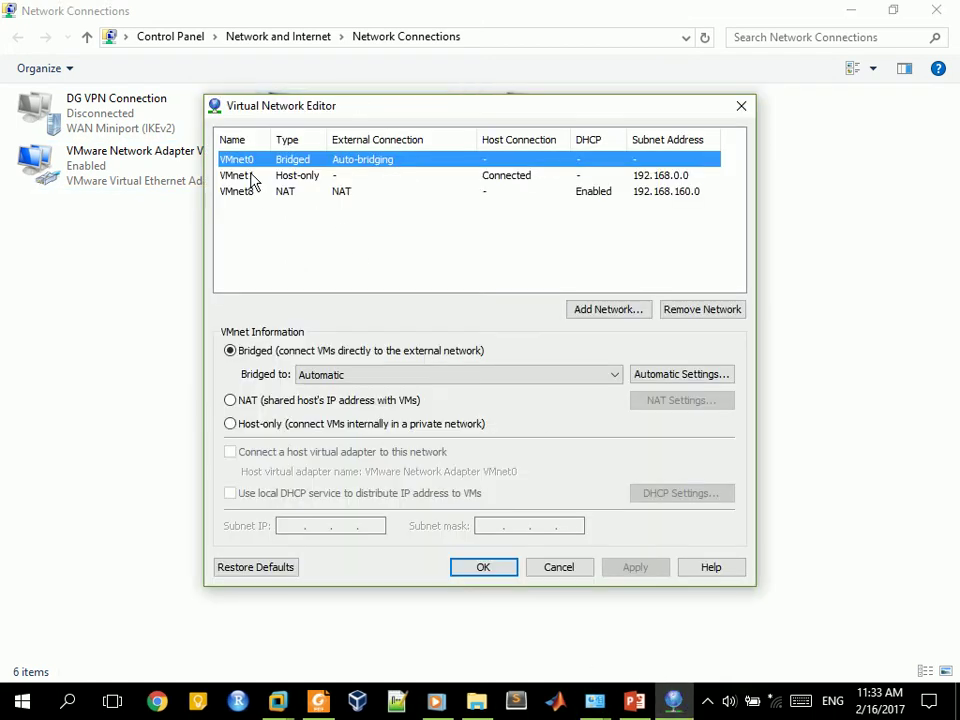
pyautogui.click(250, 177)
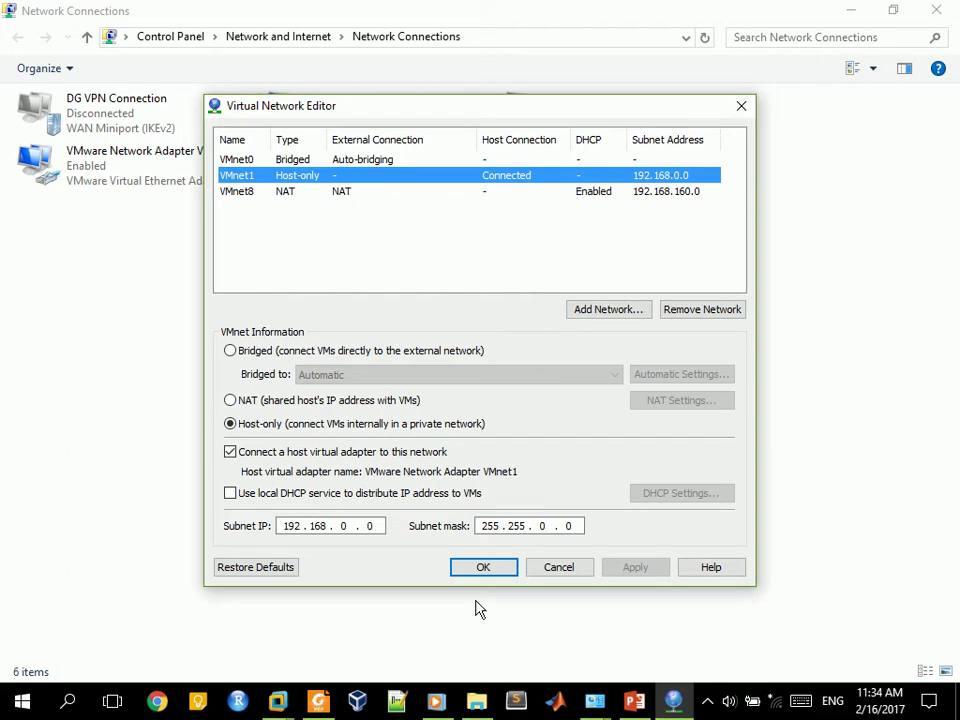
pyautogui.click(569, 573)
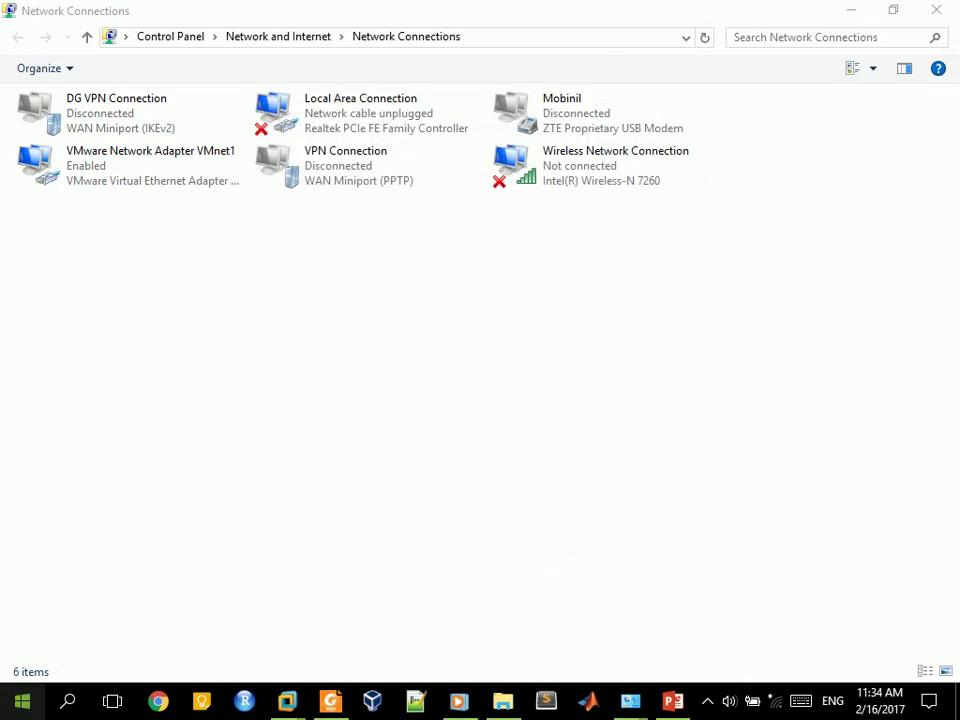
pyautogui.press('super')
pyautogui.write('virtual')
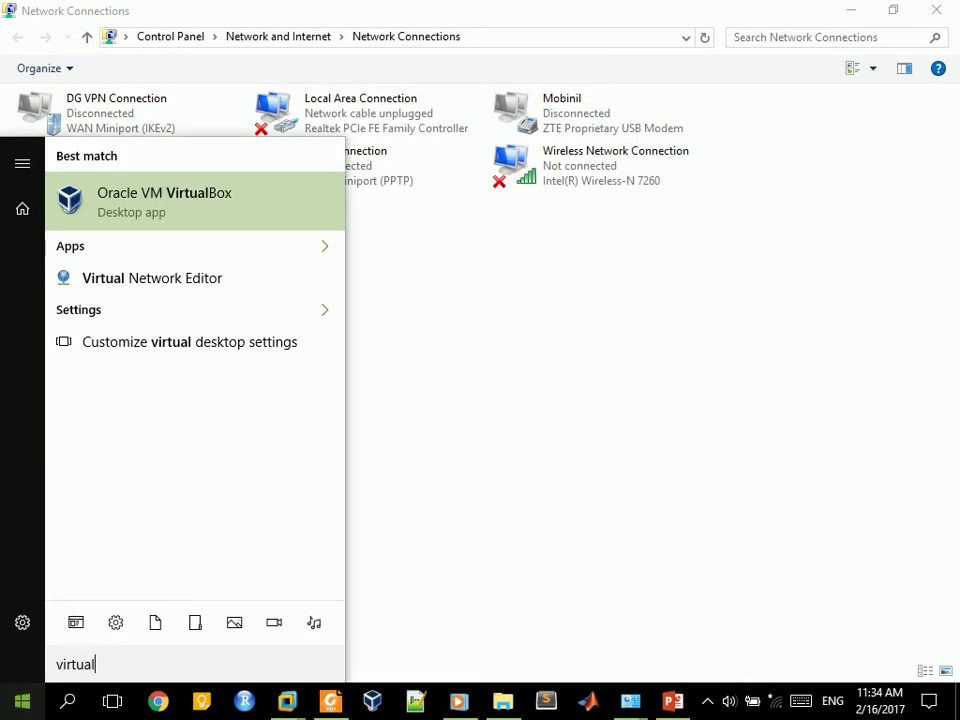
pyautogui.click(136, 284)
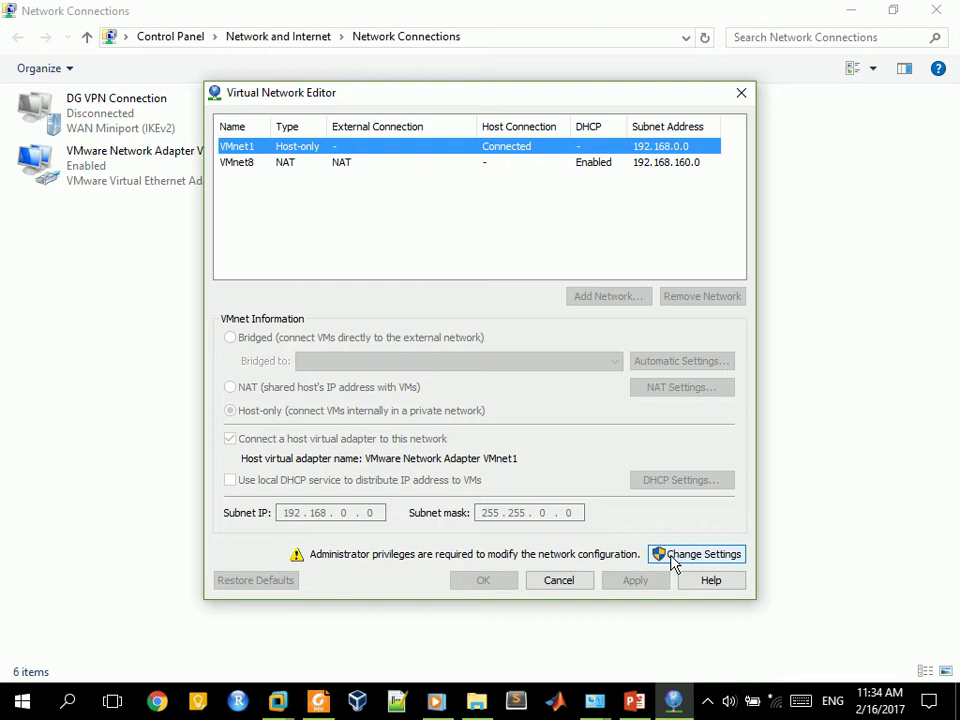
pyautogui.click(673, 562)
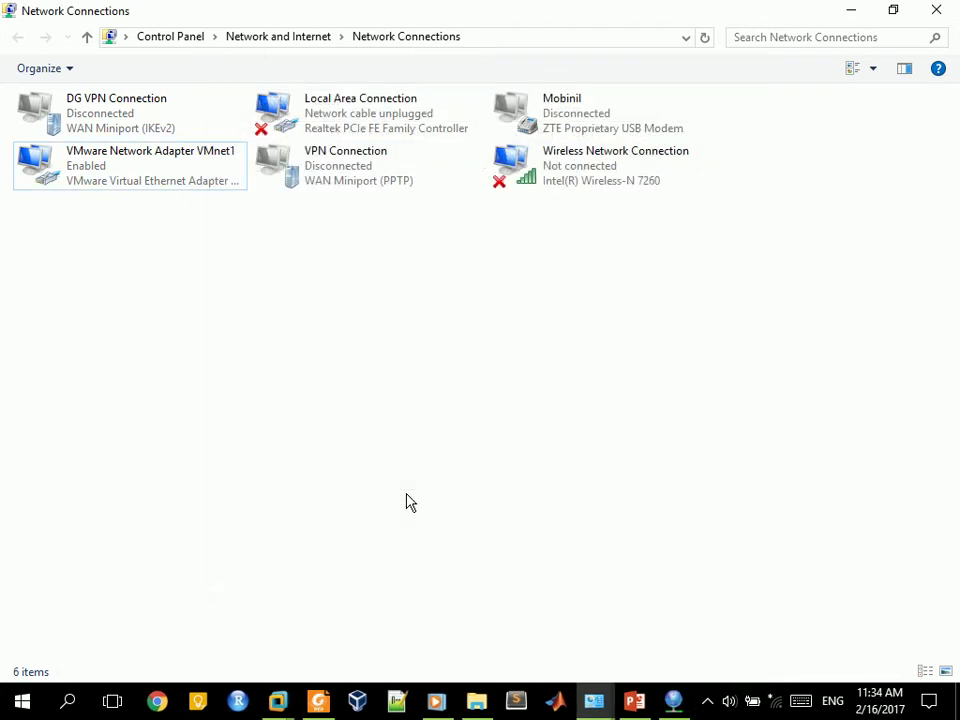
pyautogui.click(673, 700)
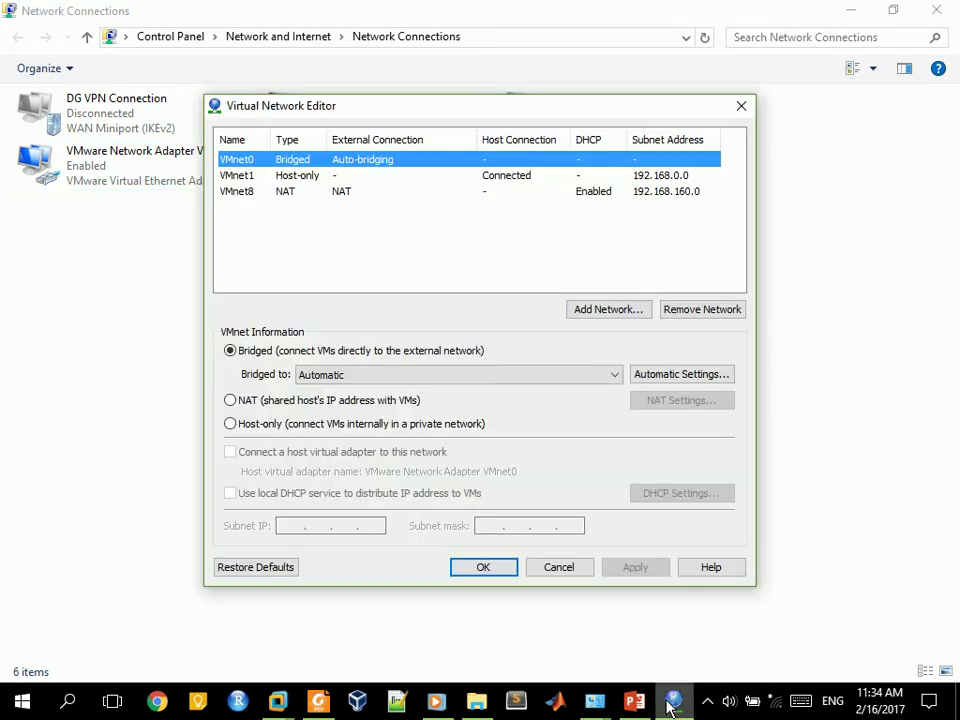
pyautogui.click(309, 176)
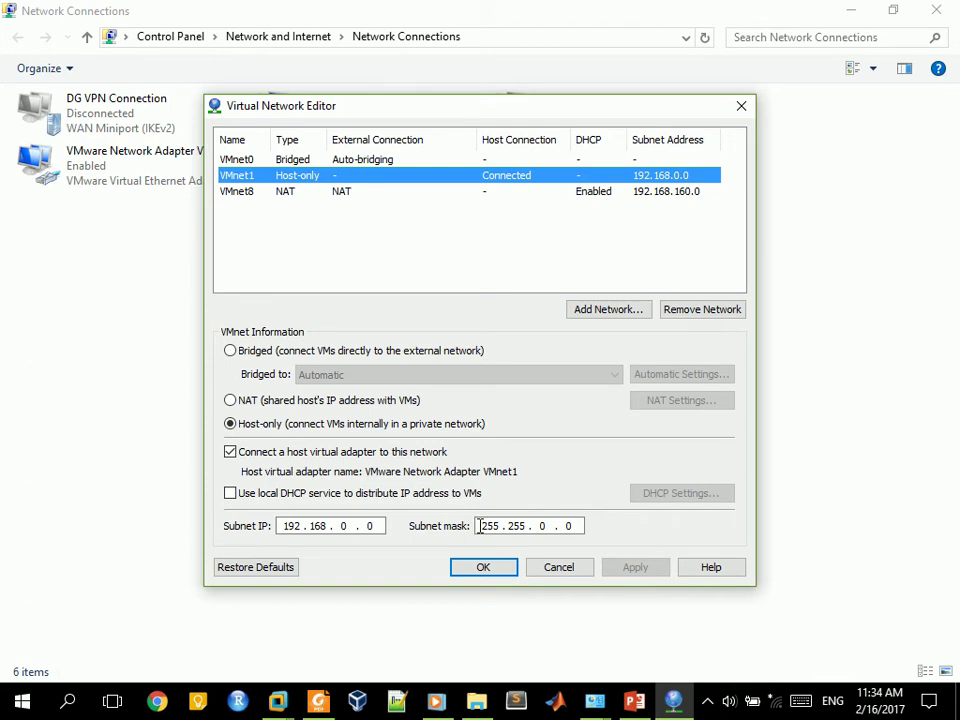
pyautogui.click(503, 575)
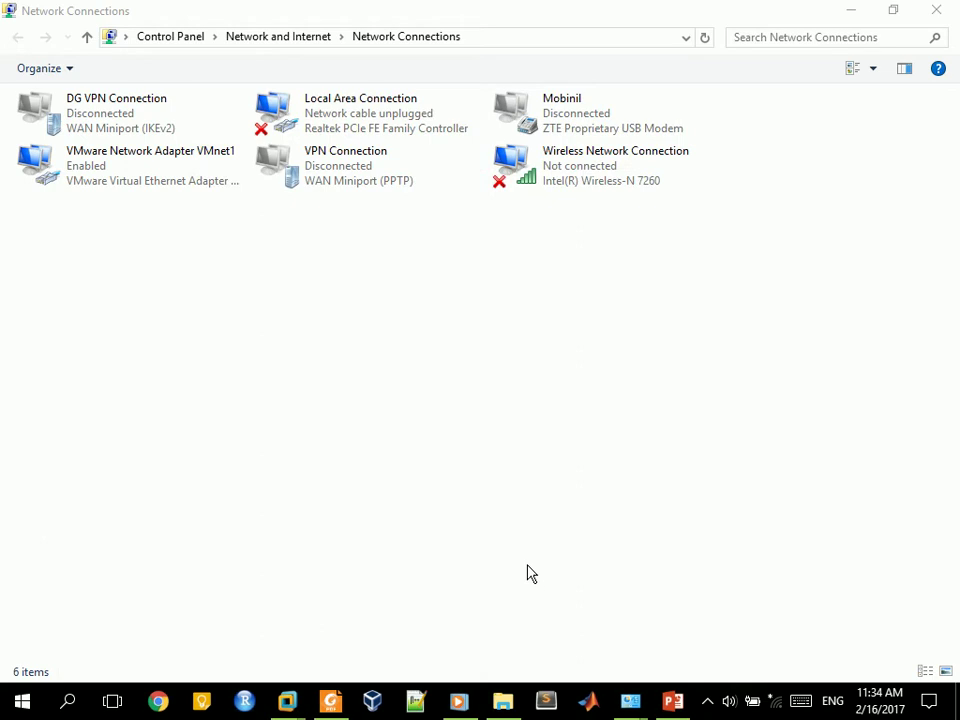
# Step: Open the TCP/IPv4 properties of the VMware Network Adapter VMnet1 connection
pyautogui.click(160, 177)
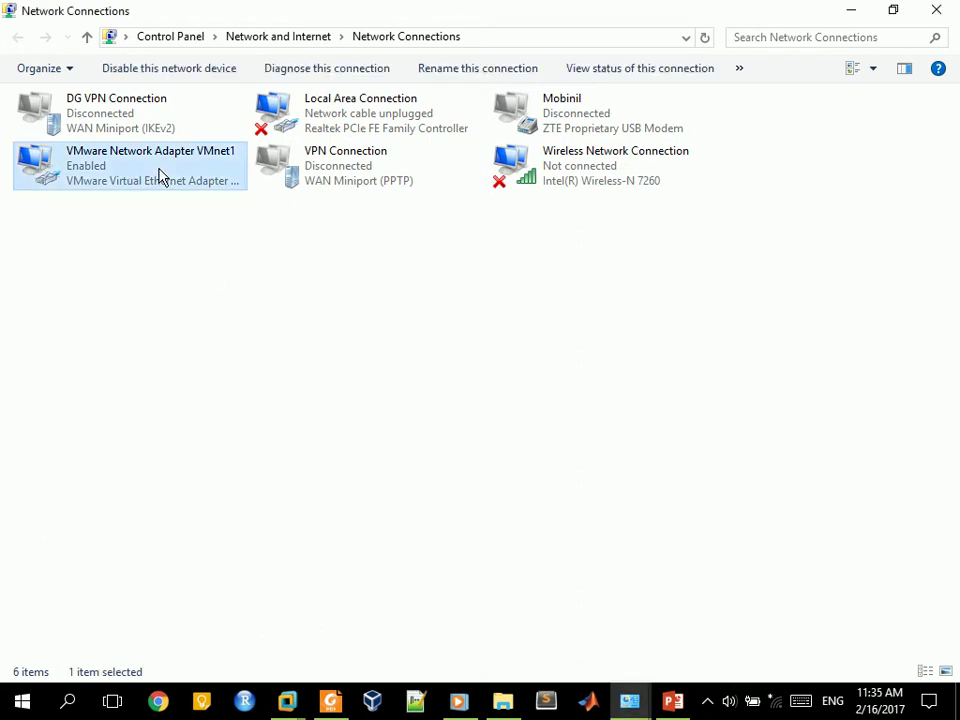
pyautogui.hotkey('shift', 'F10')
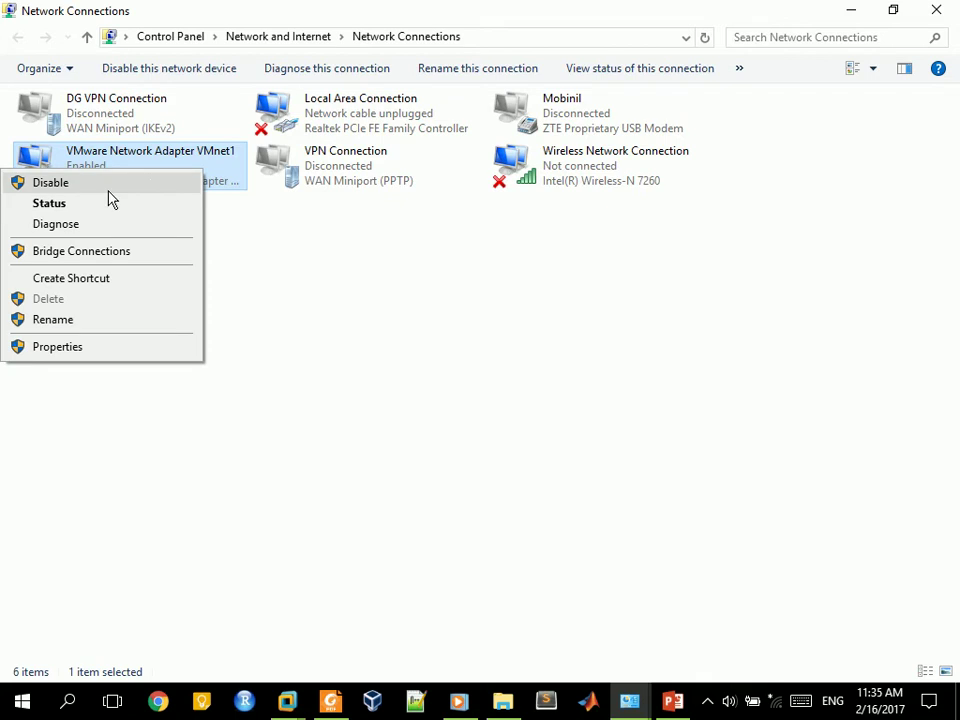
pyautogui.click(91, 350)
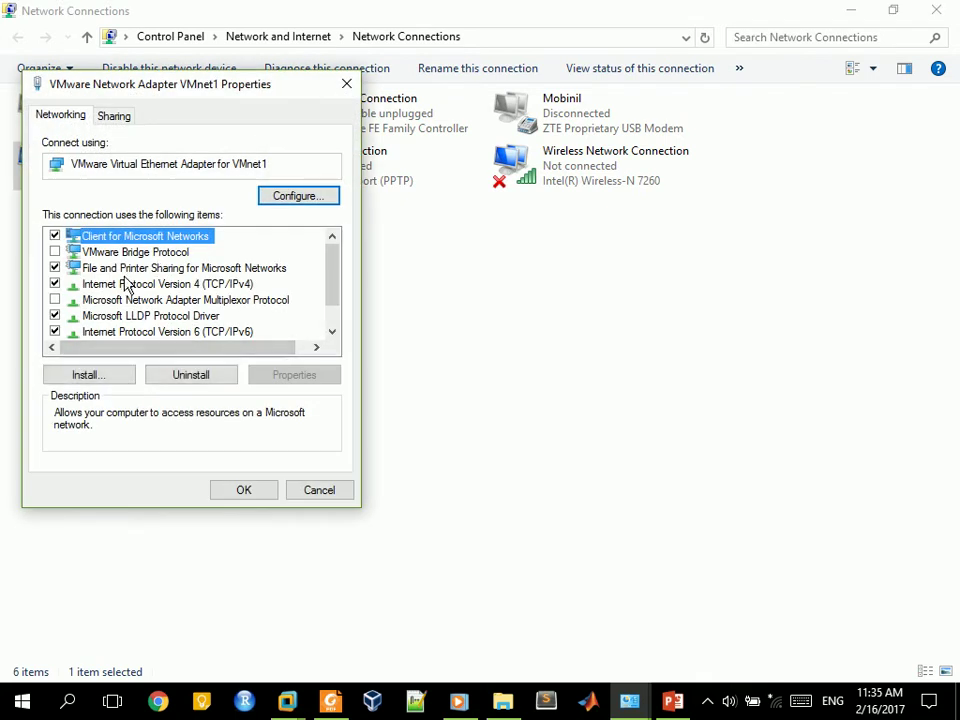
pyautogui.click(128, 288)
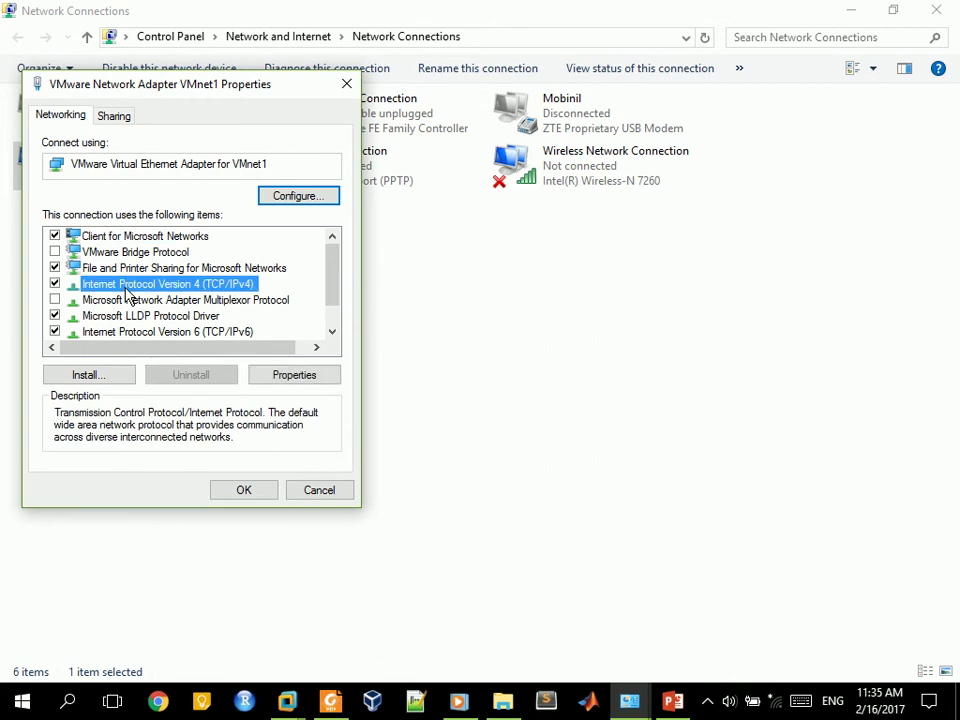
pyautogui.click(270, 378)
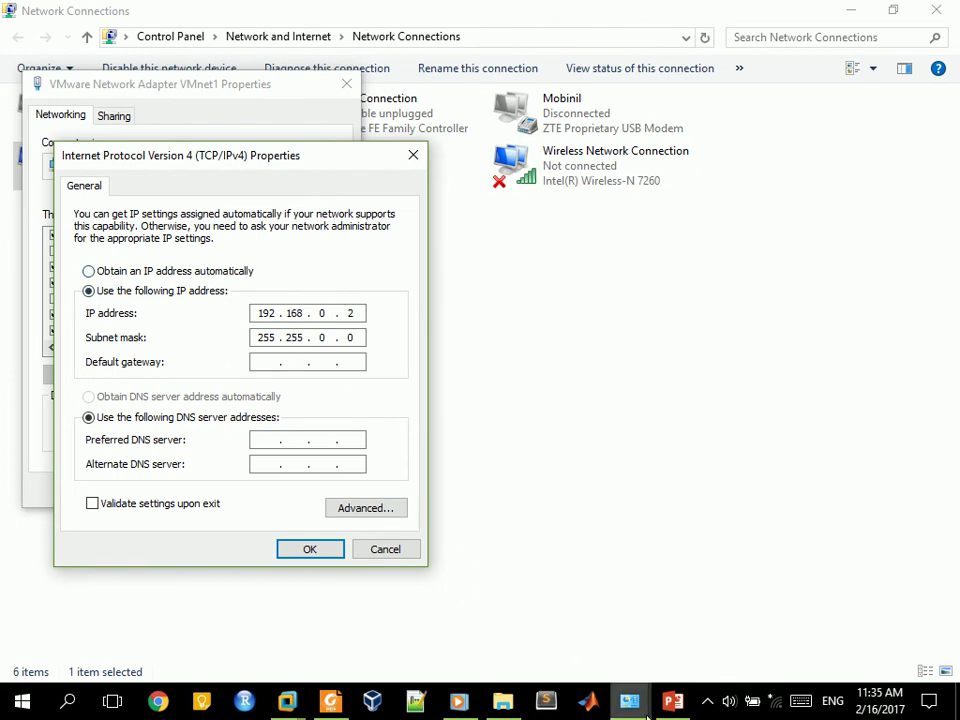
# Step: Check the client IP on the diagram, then keep 192.168.0.2 / 255.255.0.0 and close the properties
pyautogui.click(672, 700)
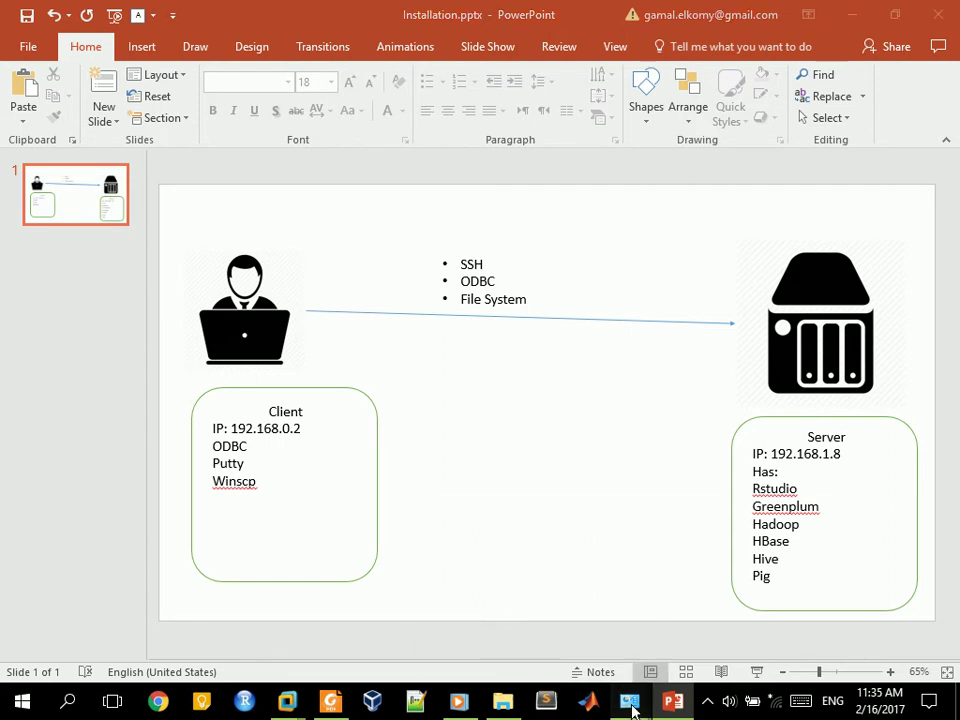
pyautogui.moveTo(628, 706)
pyautogui.moveTo(680, 650)
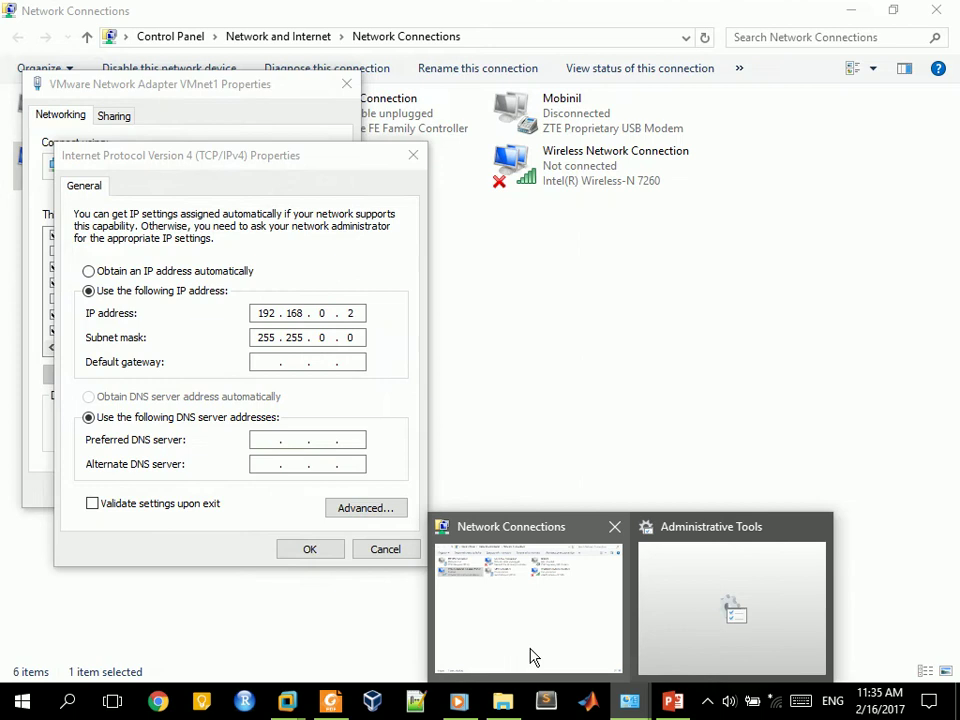
pyautogui.click(532, 657)
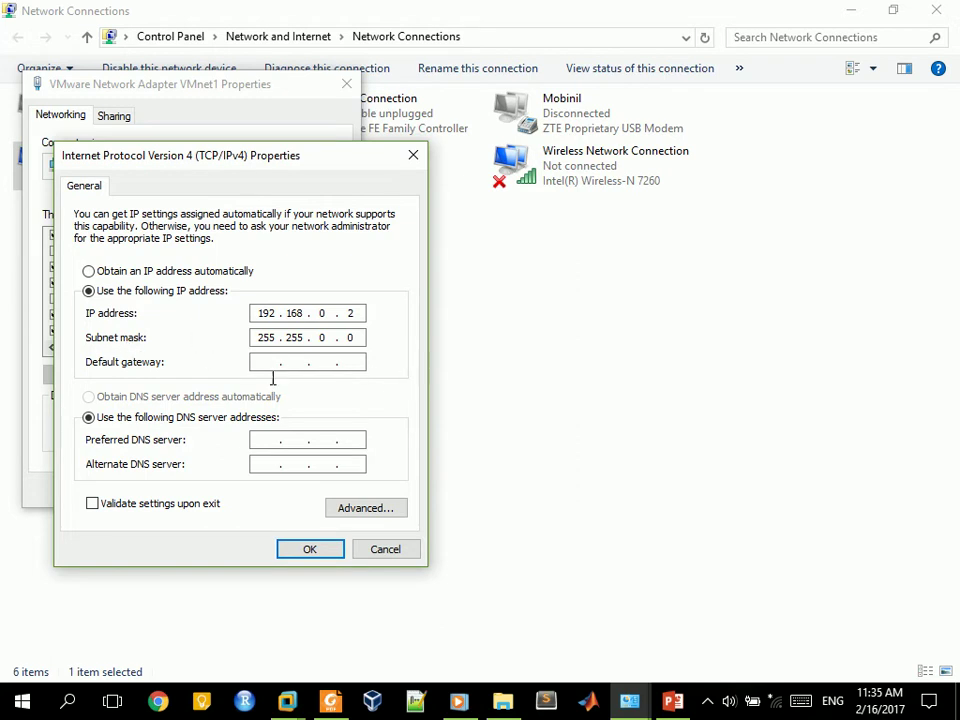
pyautogui.click(324, 556)
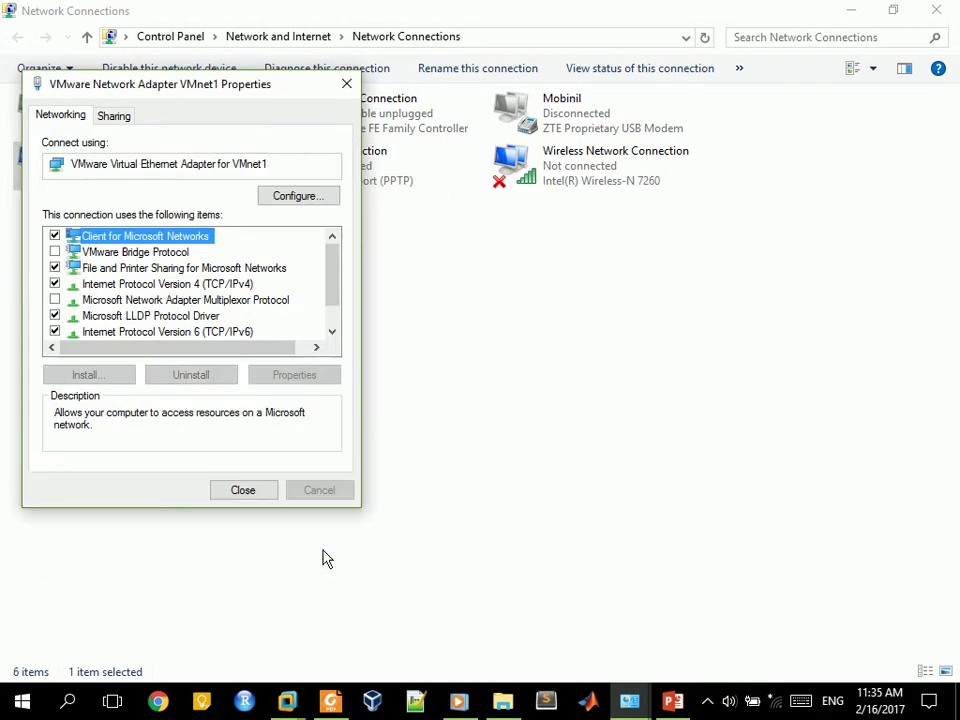
pyautogui.click(258, 500)
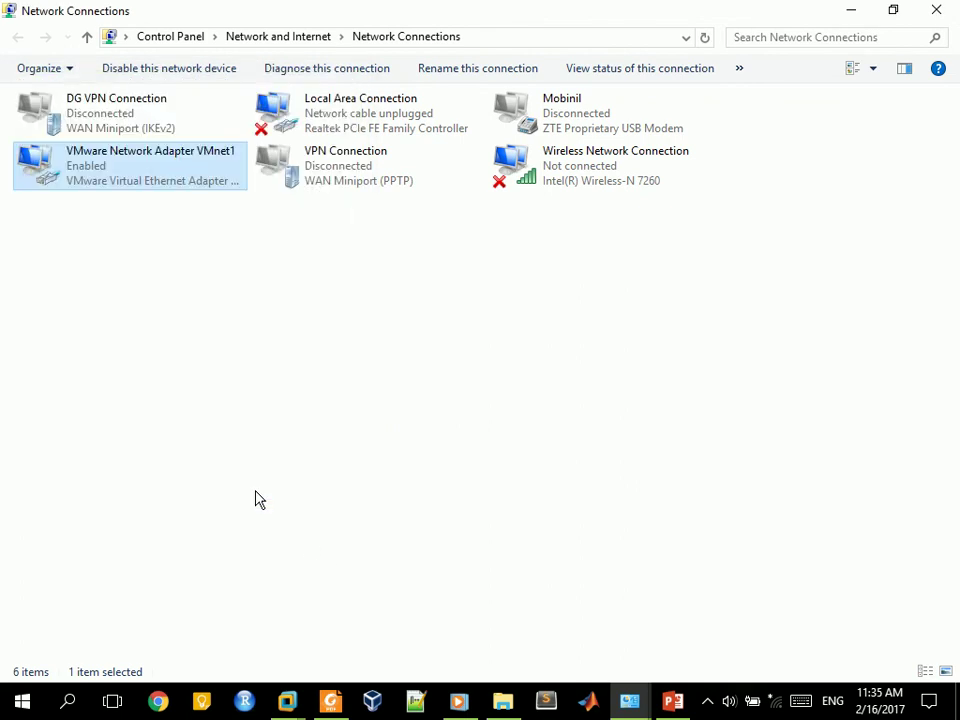
# Step: Bring the server VM's window in VMware Workstation to the front
pyautogui.click(709, 704)
pyautogui.click(480, 616)
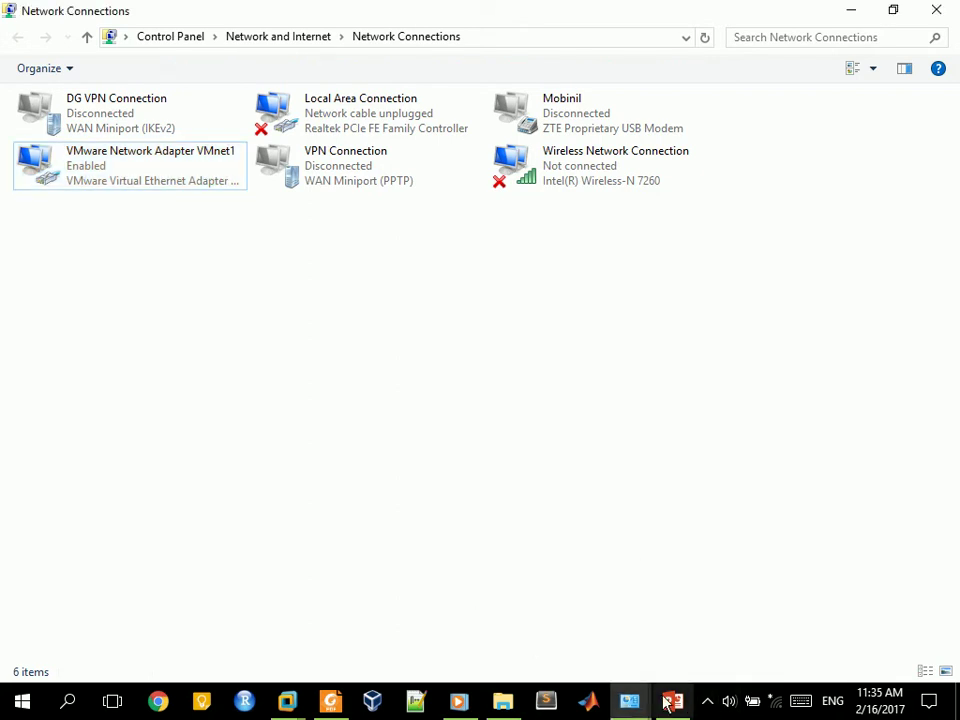
pyautogui.click(301, 703)
pyautogui.click(363, 597)
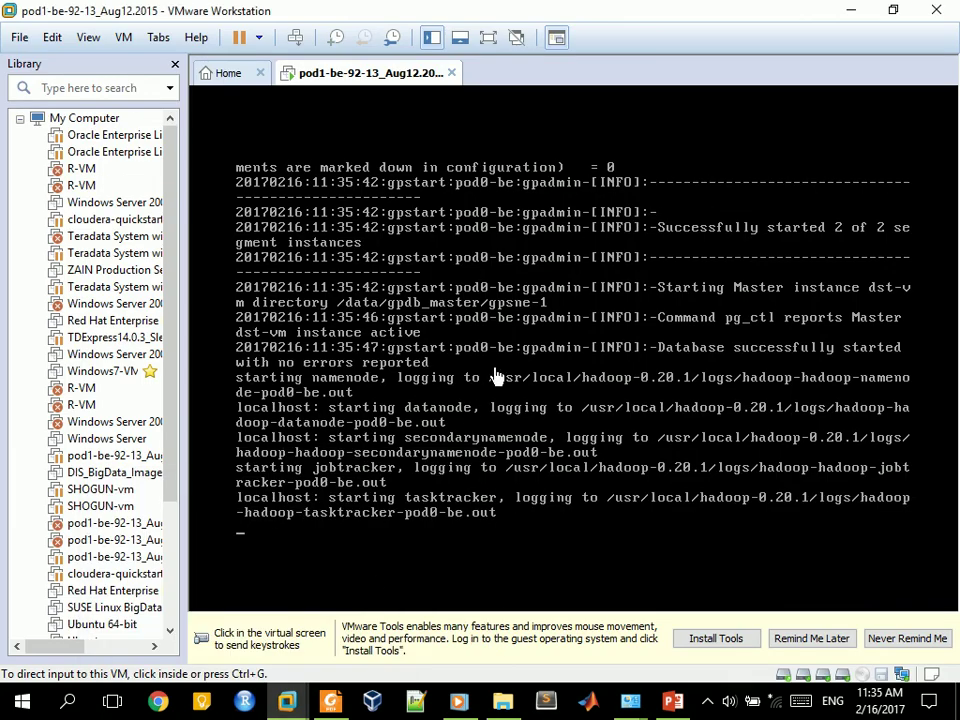
# Step: Dismiss the VMware Tools reminder, log into the console as root, and run init 5
pyautogui.click(896, 643)
pyautogui.click(414, 229)
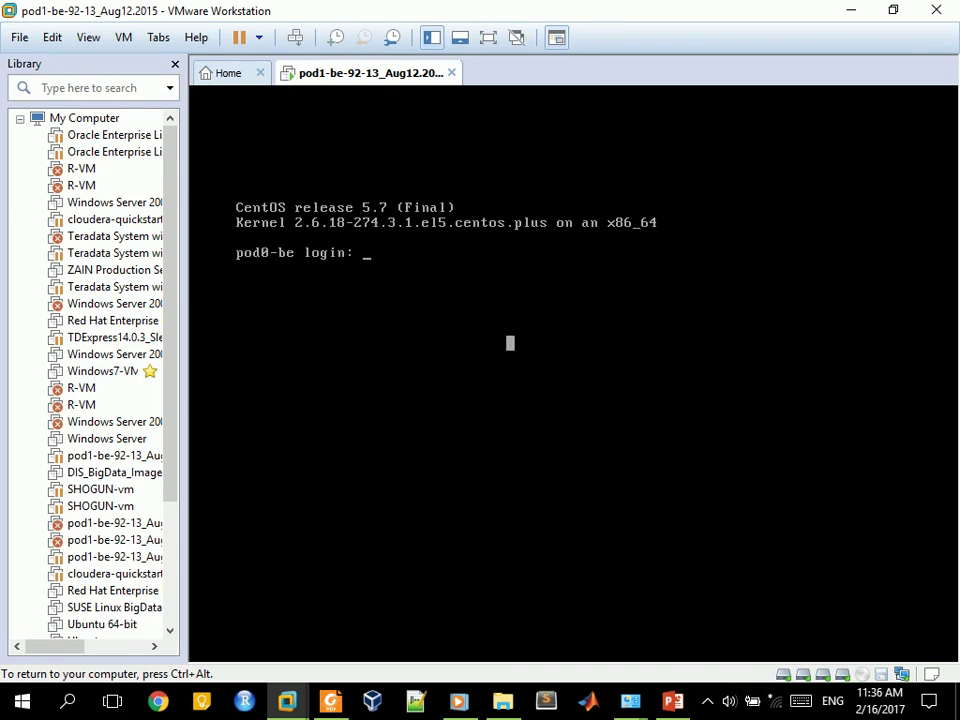
pyautogui.write('root')
pyautogui.press('Return')
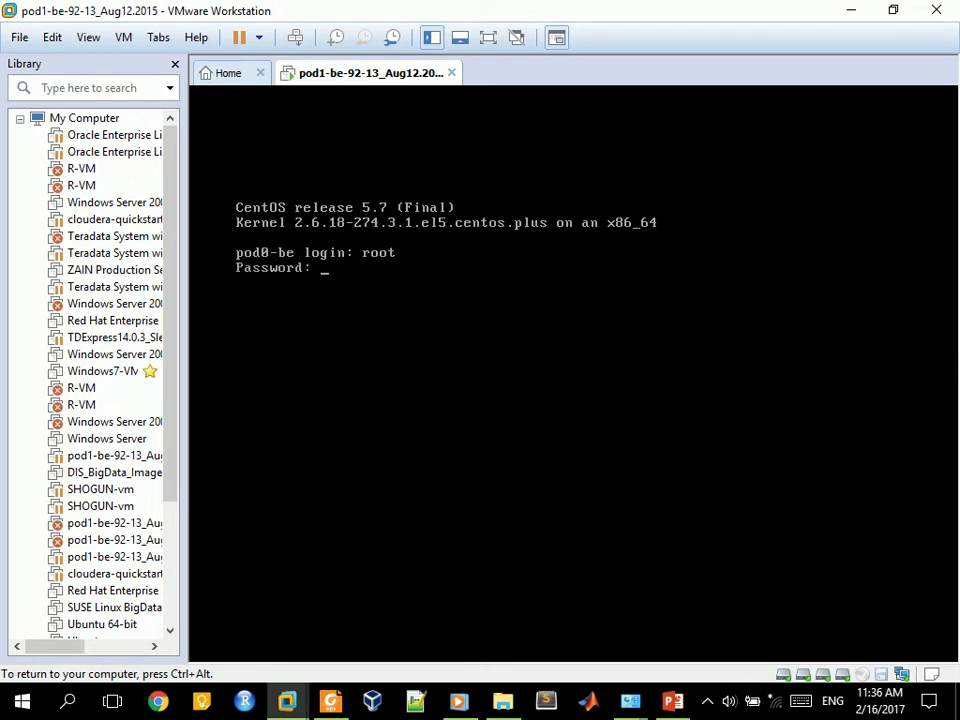
pyautogui.press('Return')
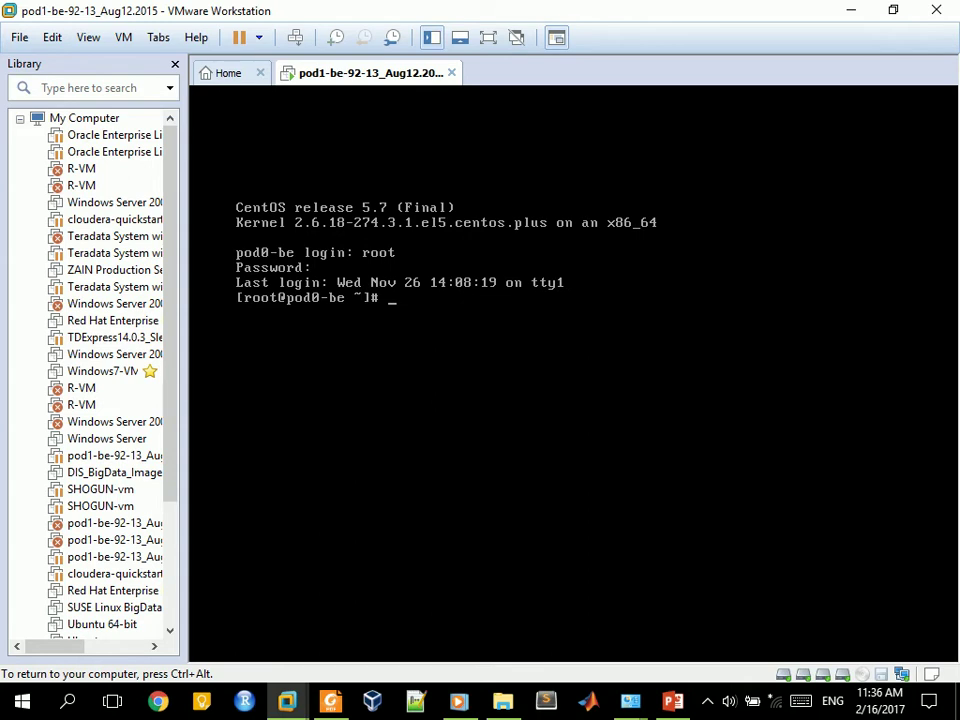
pyautogui.write('init 5')
pyautogui.press('Return')
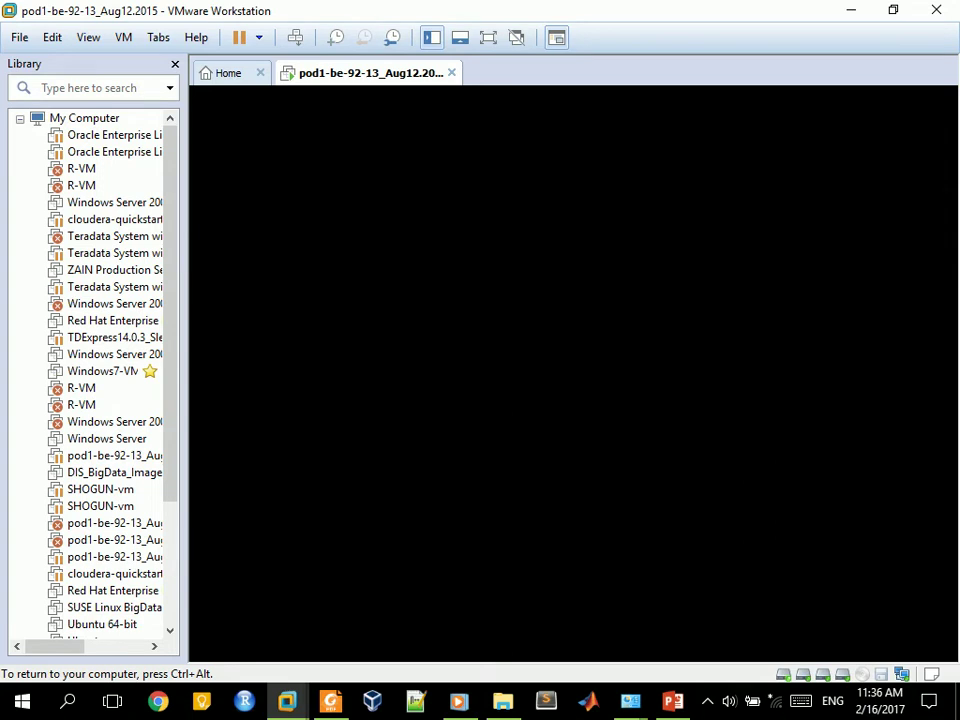
# Step: View the VM full screen until the CentOS login appears, then minimise it back to Windows
pyautogui.click(486, 37)
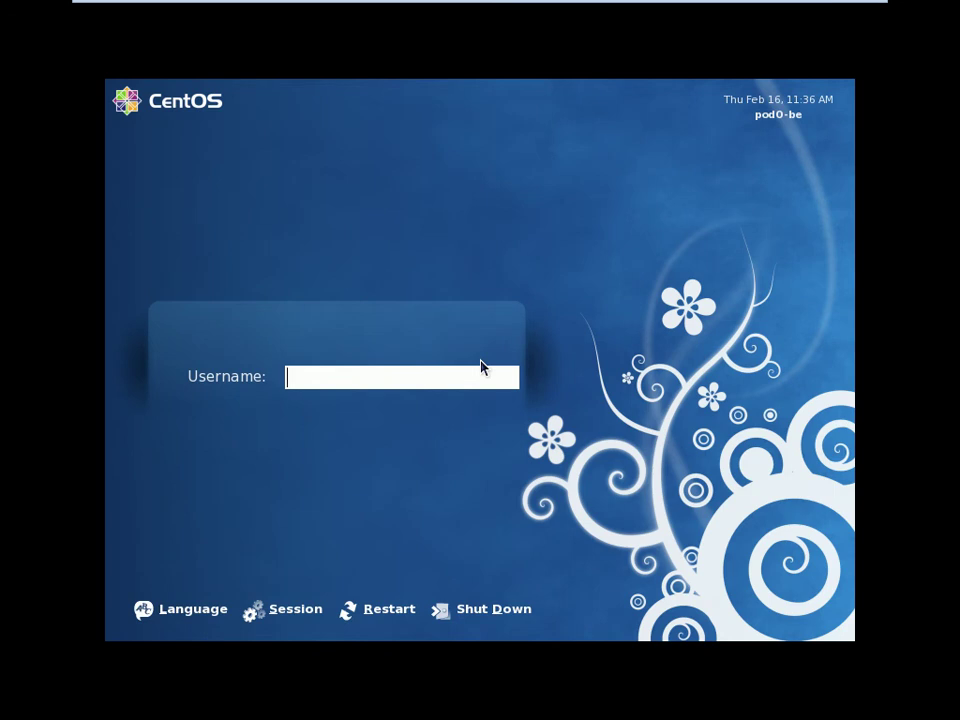
pyautogui.moveTo(776, 6)
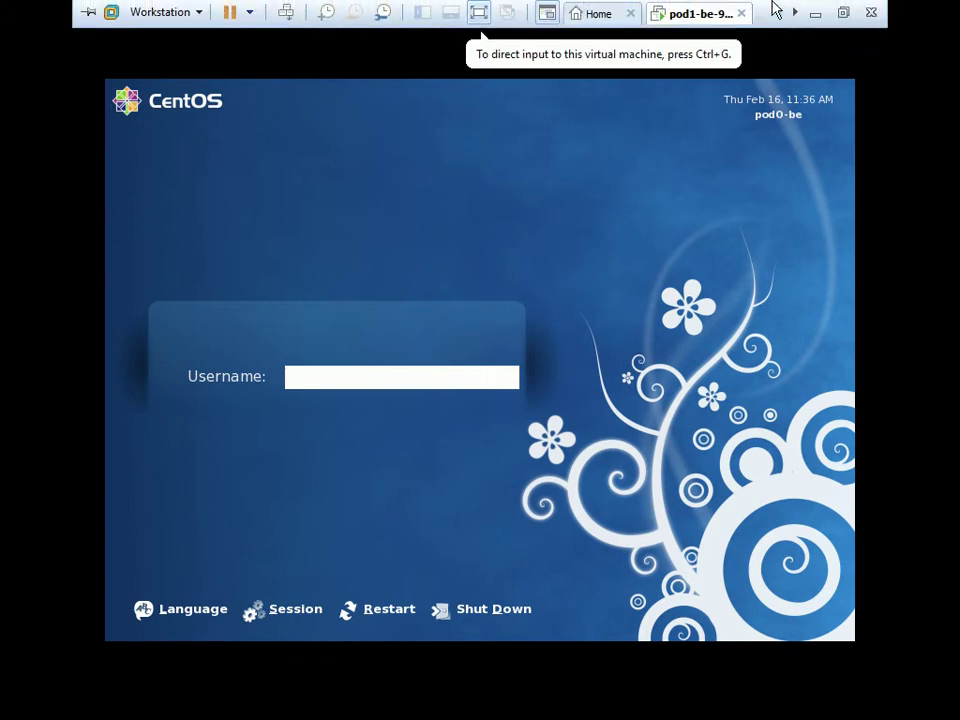
pyautogui.click(815, 14)
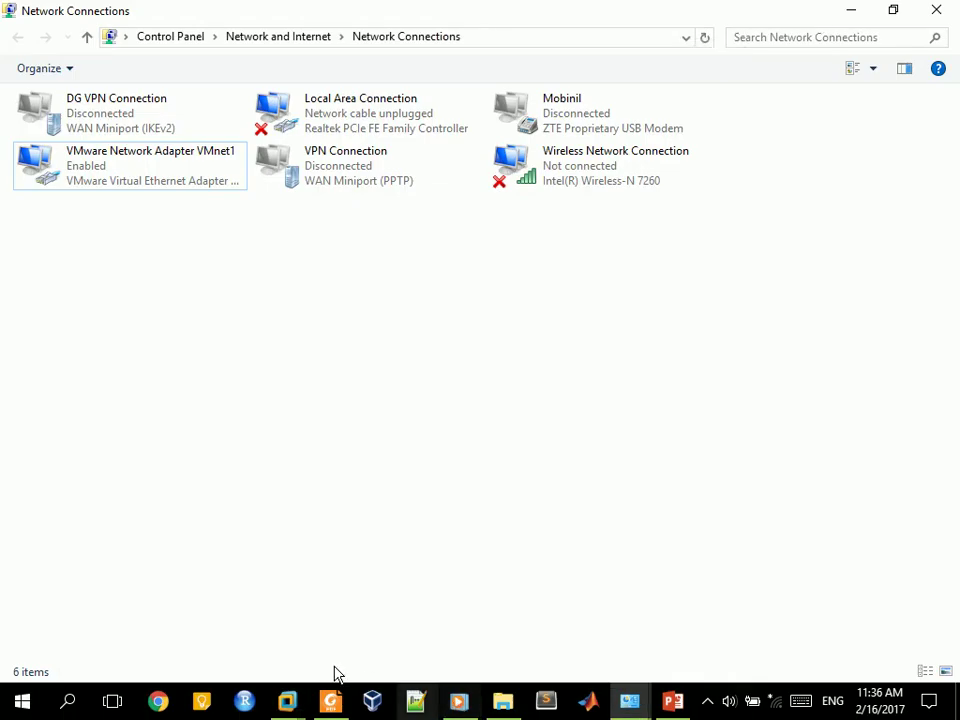
# Step: In a new Notepad++ note, write 'root' on line 1 and the password on line 2, then return to the VM
pyautogui.click(415, 703)
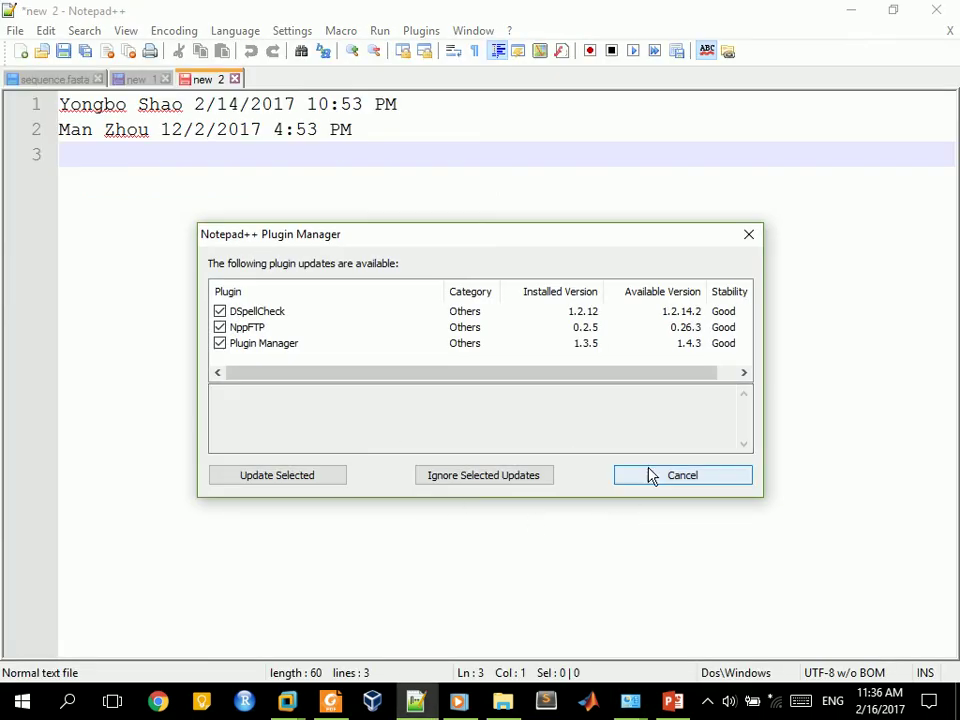
pyautogui.click(651, 476)
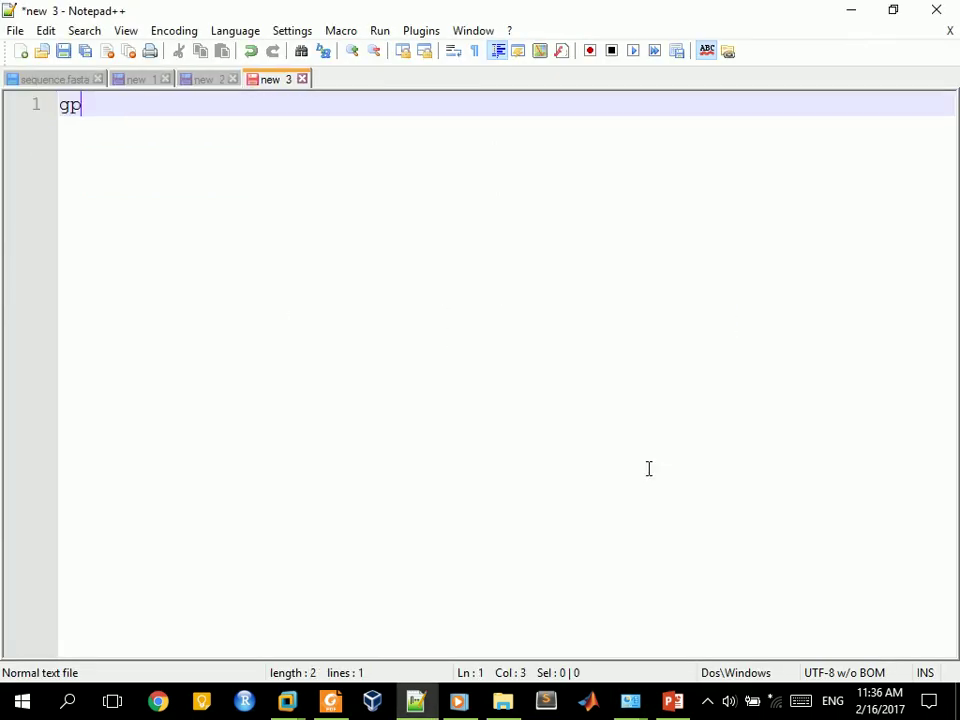
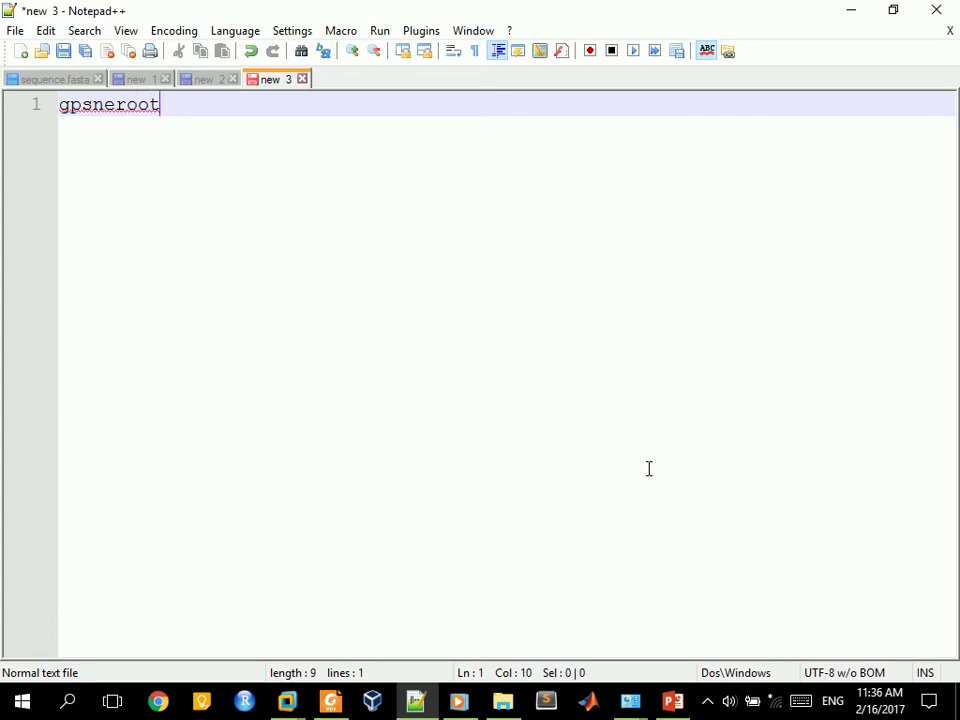
pyautogui.press('Home')
pyautogui.press('Return')
pyautogui.press('Up')
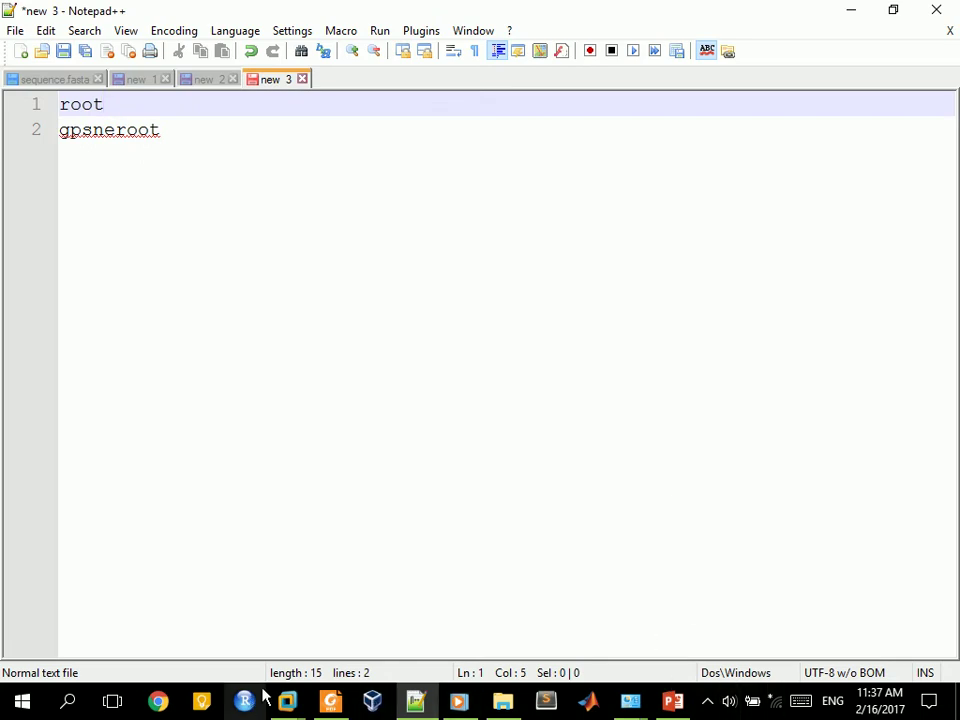
pyautogui.moveTo(287, 700)
pyautogui.click(366, 603)
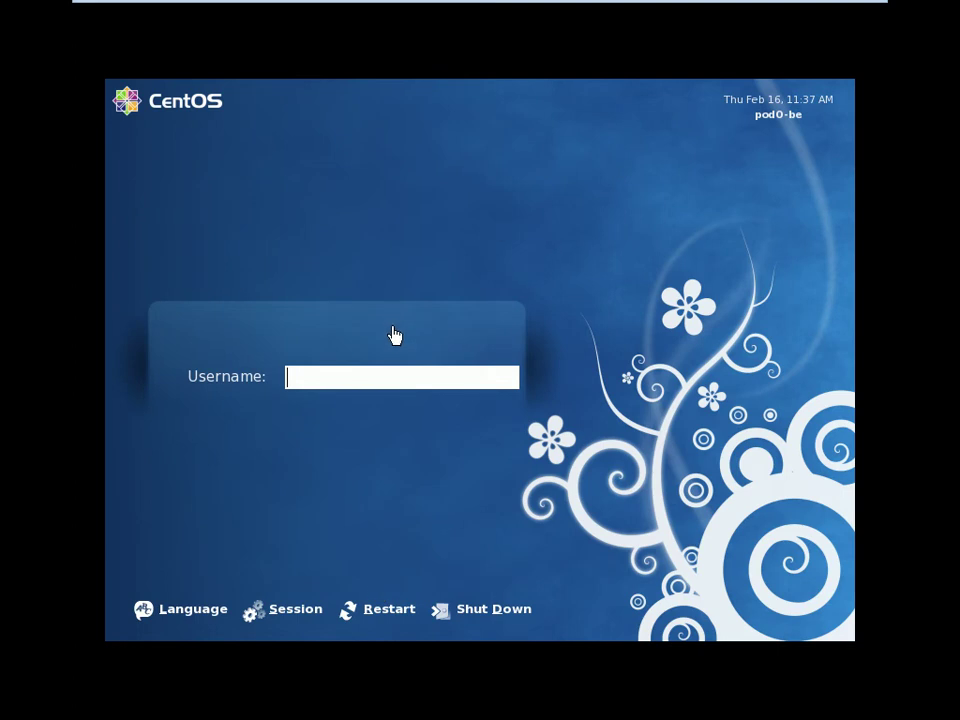
# Step: Log in at the CentOS graphical login with username 'root' and the root password
pyautogui.write('root')
pyautogui.press('Return')
pyautogui.write('**********')
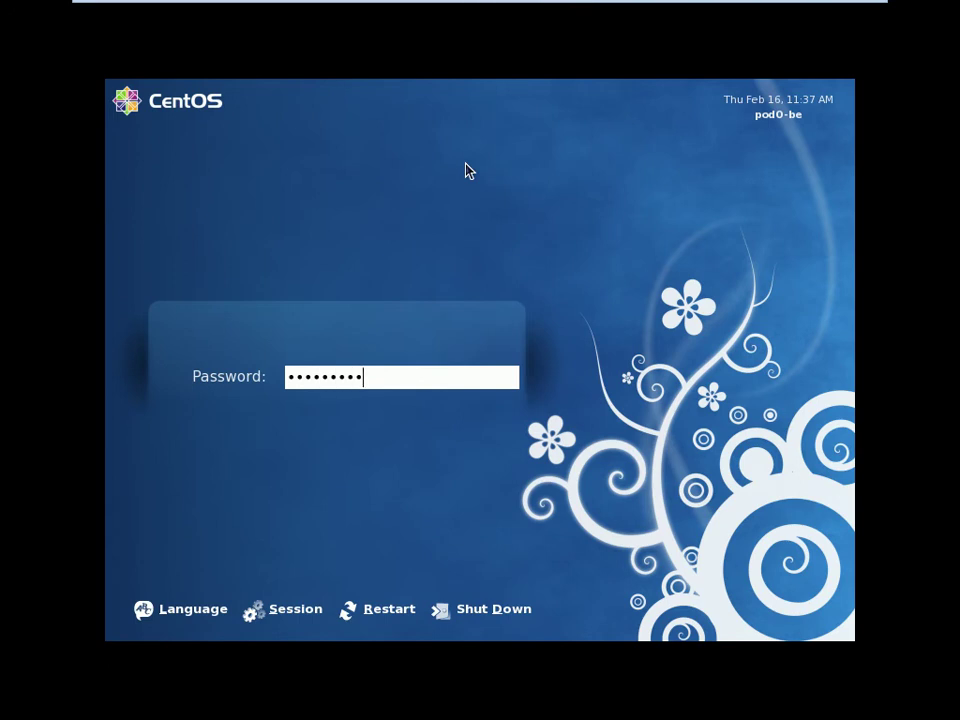
pyautogui.press('Return')
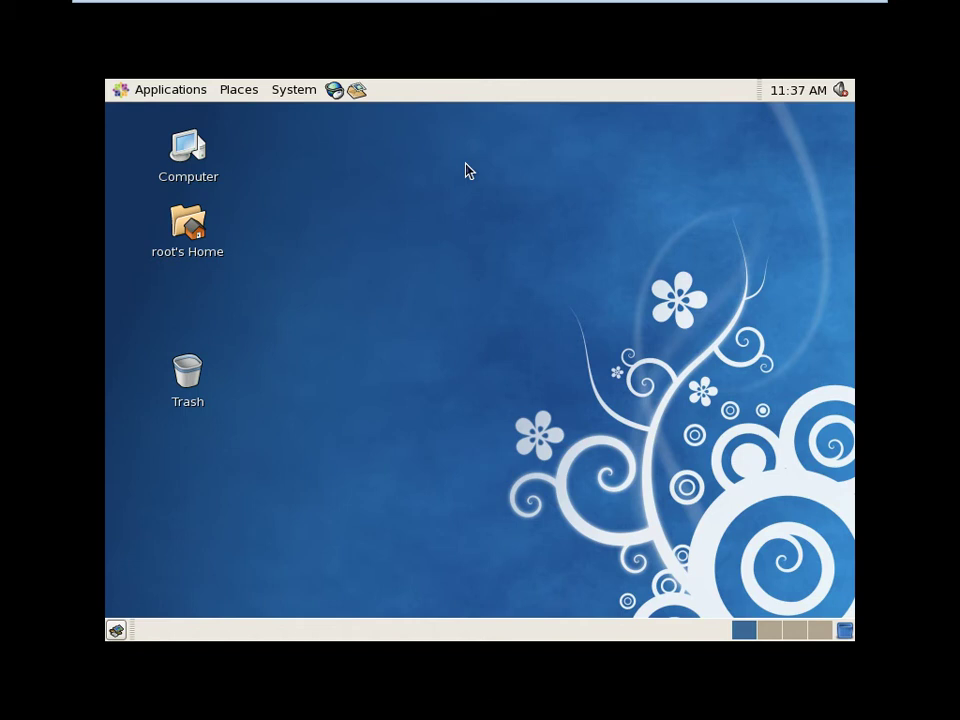
# Step: Open a terminal from the desktop context menu and run system-config-network to show eth0 as Inactive
pyautogui.rightClick(465, 164)
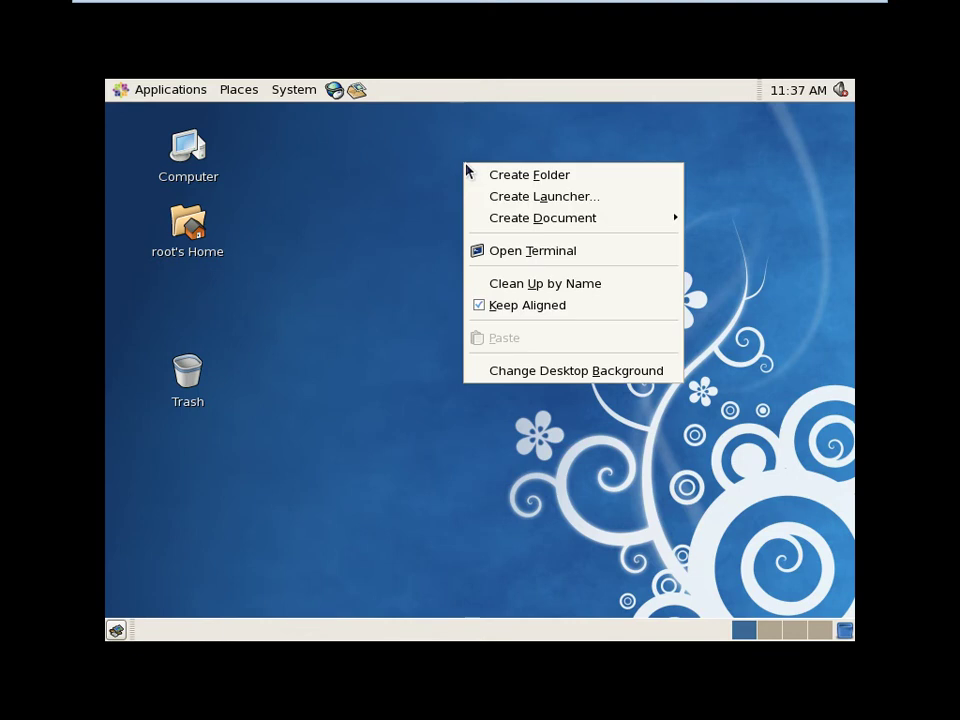
pyautogui.click(524, 258)
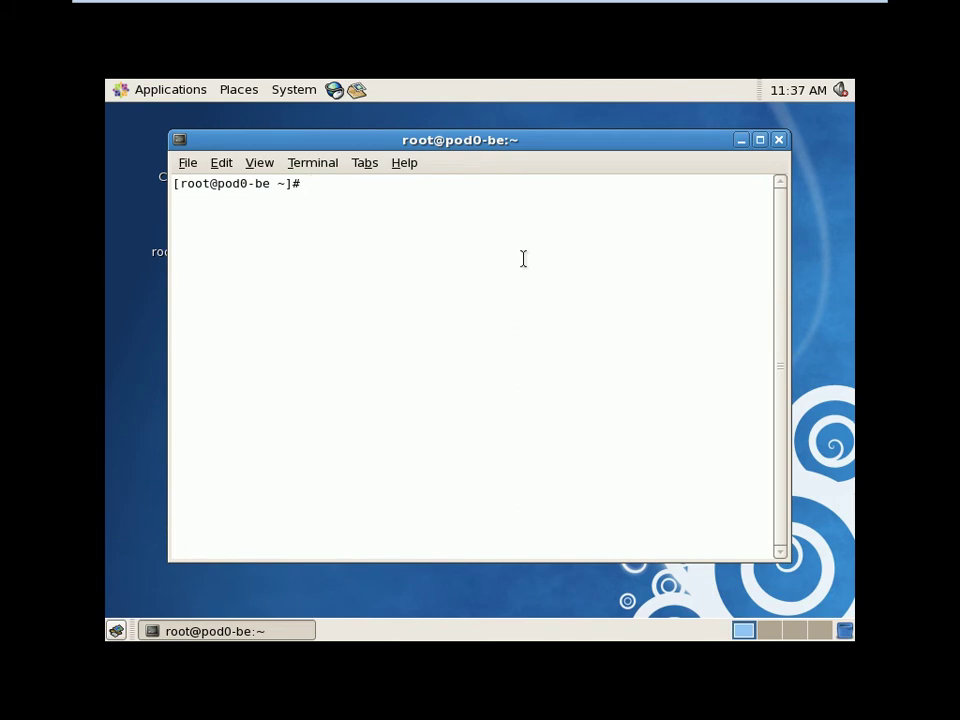
pyautogui.write('system-config-')
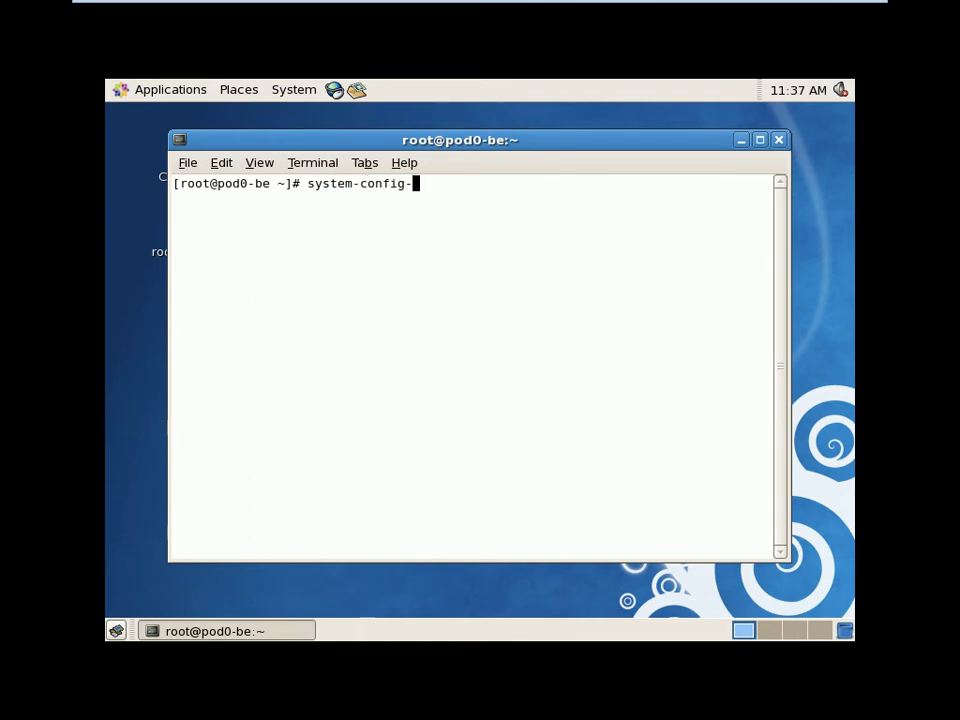
pyautogui.write('network')
pyautogui.press('Return')
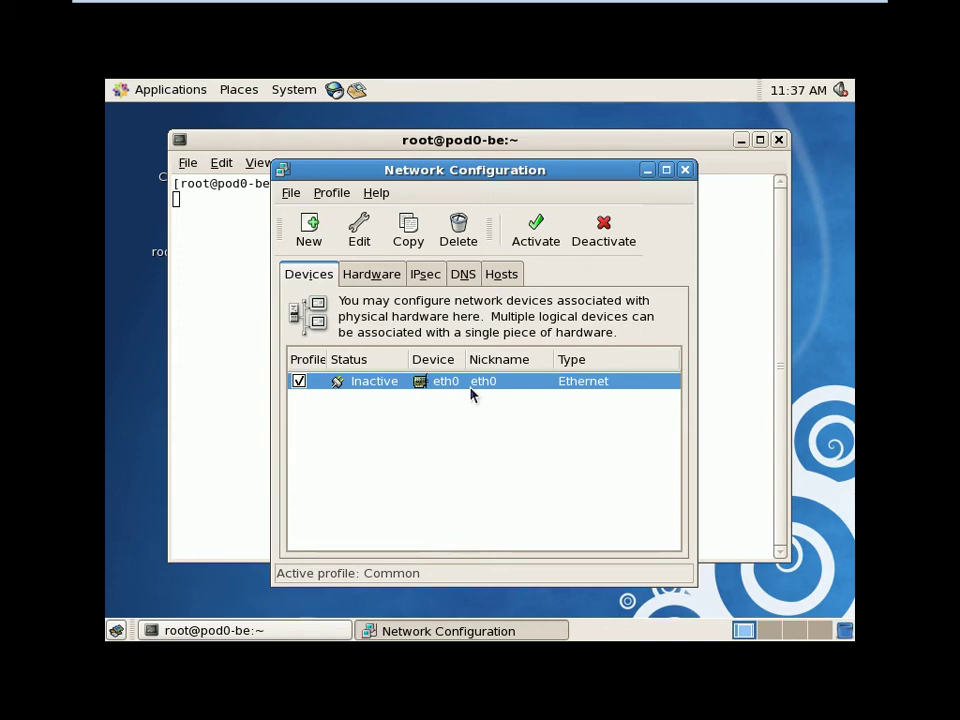
pyautogui.moveTo(310, 8)
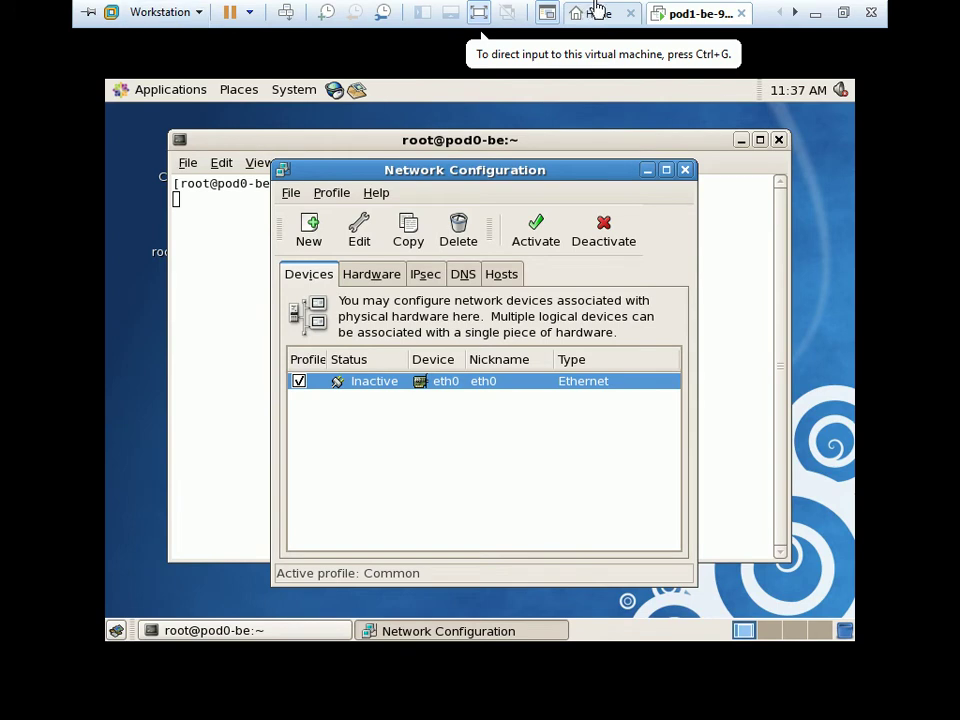
# Step: Exit full screen, review VM > Settings without changes, then return the CentOS desktop to full screen
pyautogui.click(482, 18)
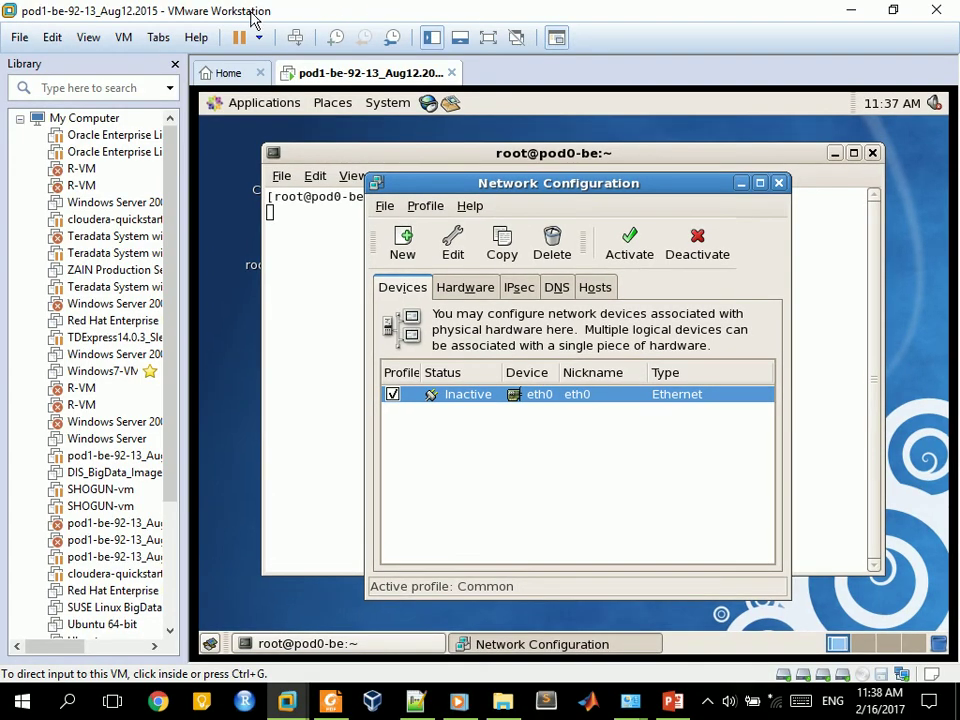
pyautogui.click(124, 37)
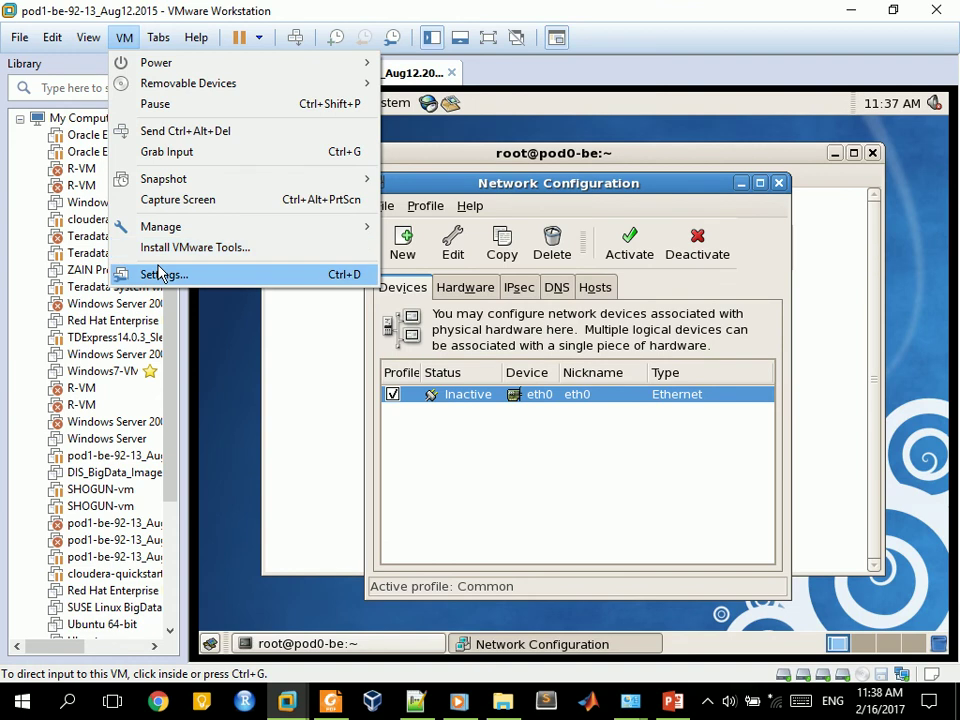
pyautogui.click(160, 273)
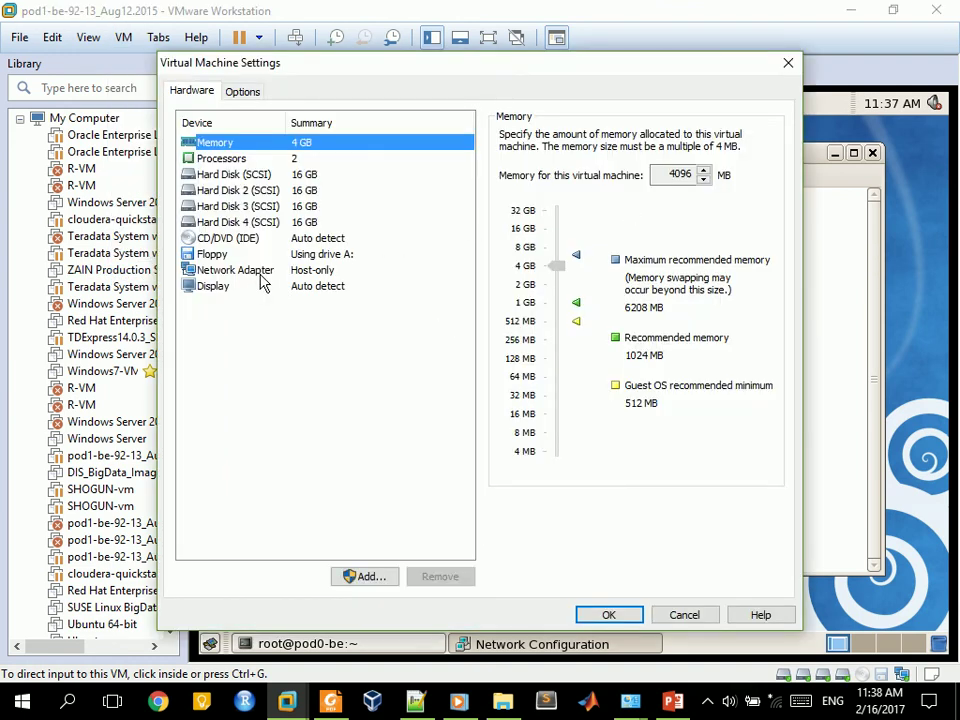
pyautogui.click(685, 615)
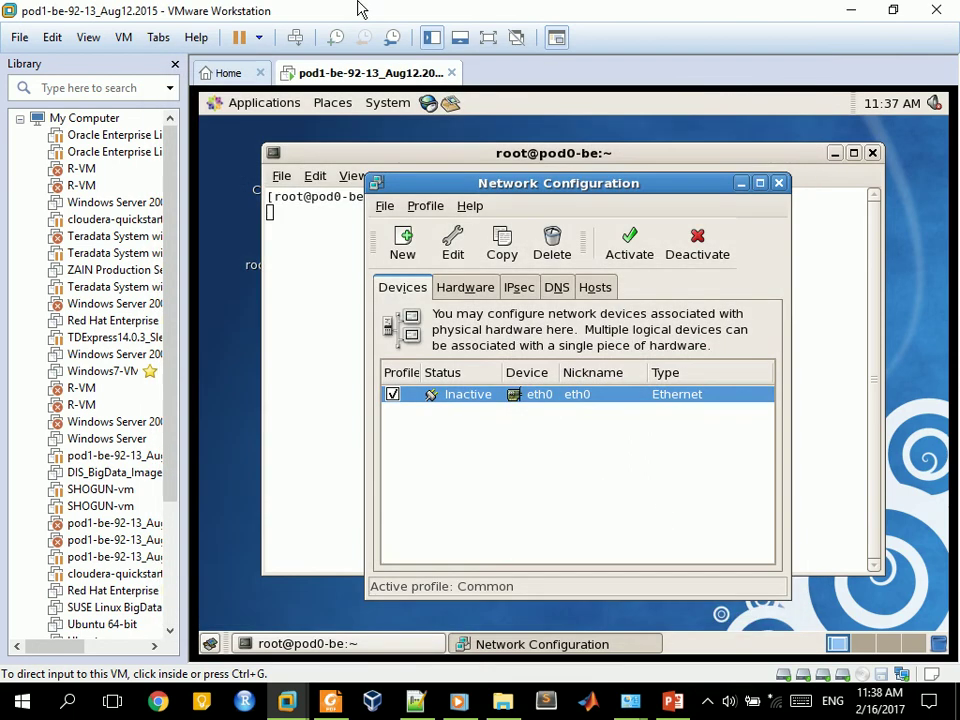
pyautogui.click(489, 38)
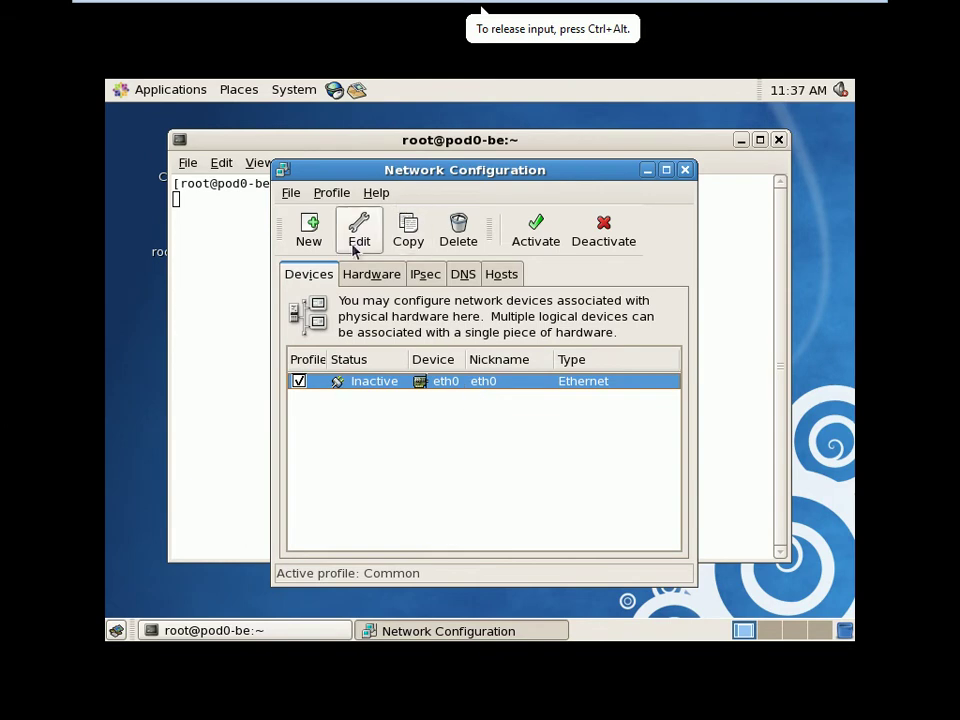
# Step: Change the eth0 device's IP address to 192.168.1.8
pyautogui.doubleClick(358, 390)
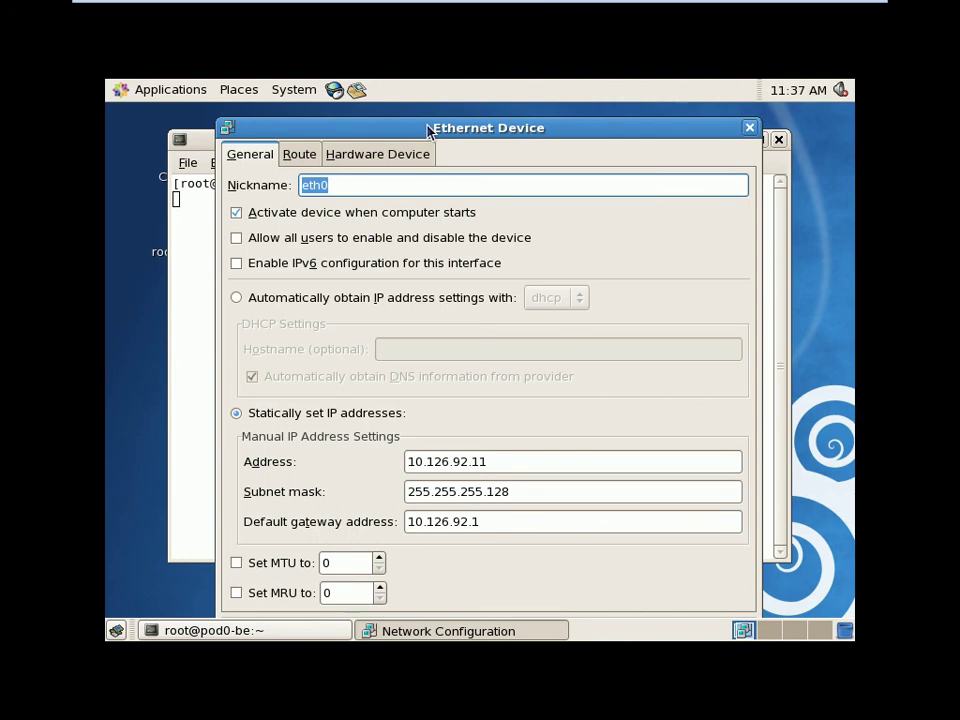
pyautogui.moveTo(428, 128); pyautogui.dragTo(439, 79)
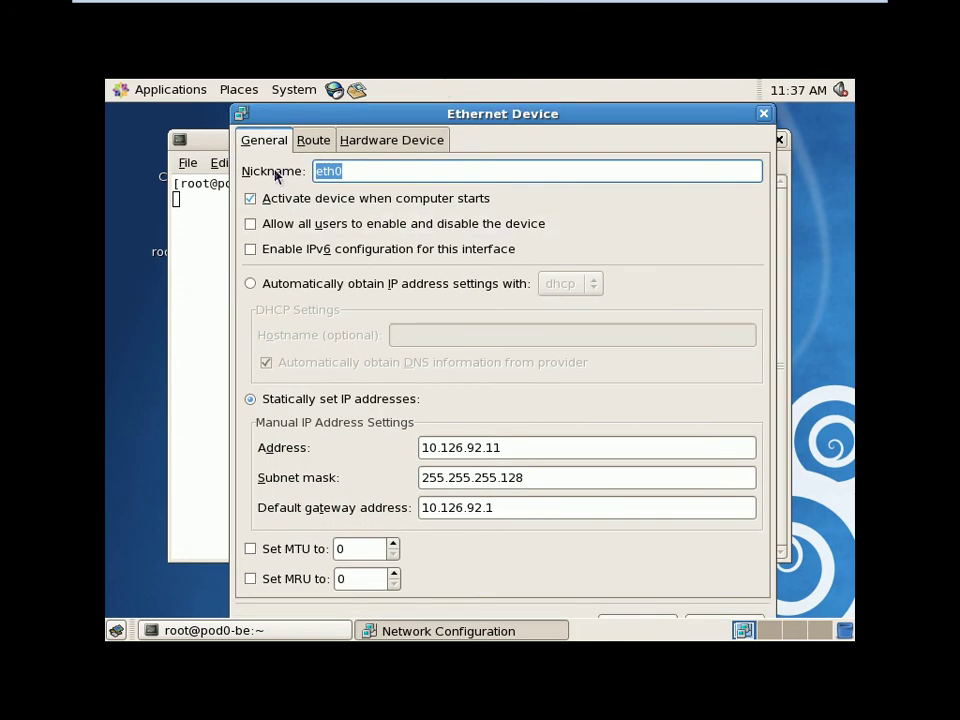
pyautogui.click(510, 451)
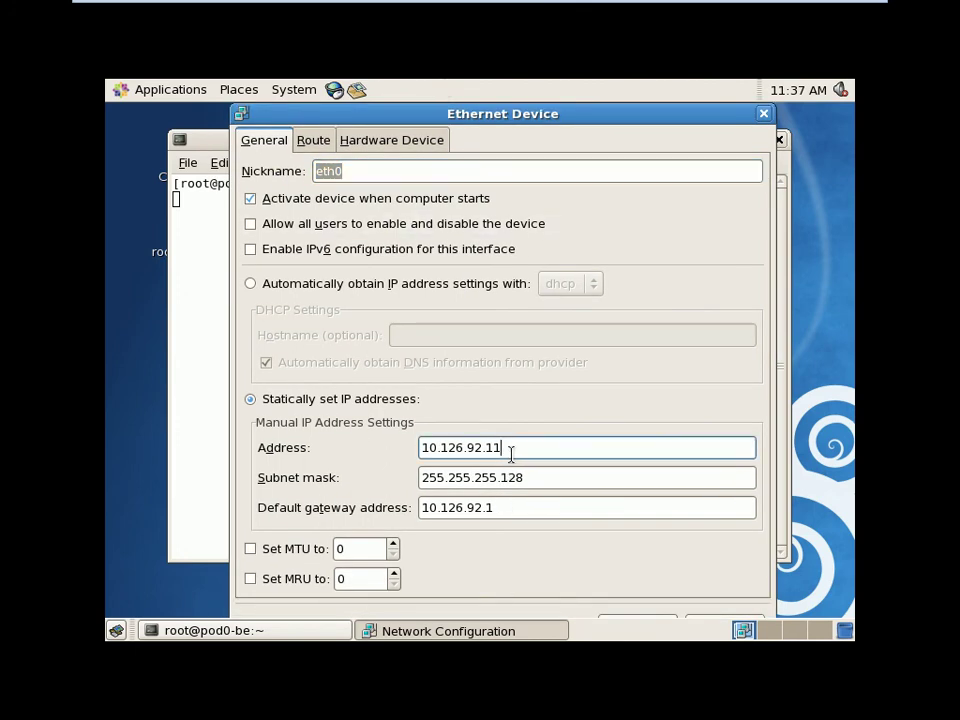
pyautogui.write('7')
pyautogui.press('BackSpace')
pyautogui.press('BackSpace')
pyautogui.press('BackSpace')
pyautogui.press('BackSpace')
pyautogui.press('BackSpace')
pyautogui.press('BackSpace')
pyautogui.press('BackSpace')
pyautogui.press('BackSpace')
pyautogui.press('BackSpace')
pyautogui.press('BackSpace')
pyautogui.press('BackSpace')
pyautogui.press('BackSpace')
pyautogui.press('BackSpace')
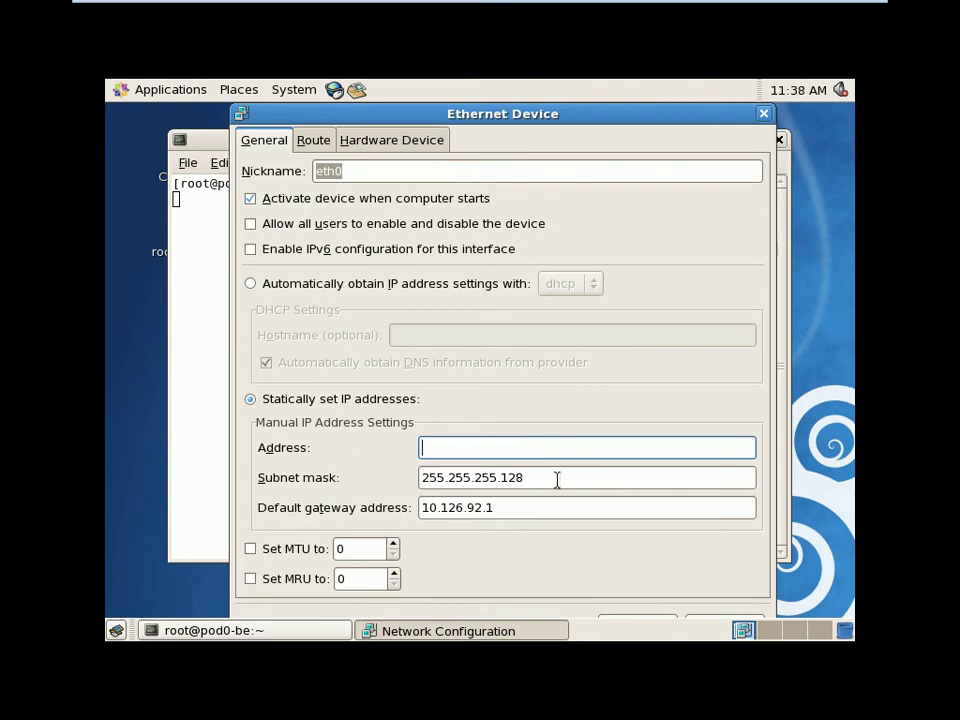
pyautogui.write('192.168.1.8')
# Step: Set the subnet mask to 255.255.0.0 and clear the default gateway
pyautogui.click(557, 477)
pyautogui.press('BackSpace')
pyautogui.press('BackSpace')
pyautogui.press('BackSpace')
pyautogui.press('BackSpace')
pyautogui.press('BackSpace')
pyautogui.press('BackSpace')
pyautogui.press('BackSpace')
pyautogui.press('BackSpace')
pyautogui.press('BackSpace')
pyautogui.press('BackSpace')
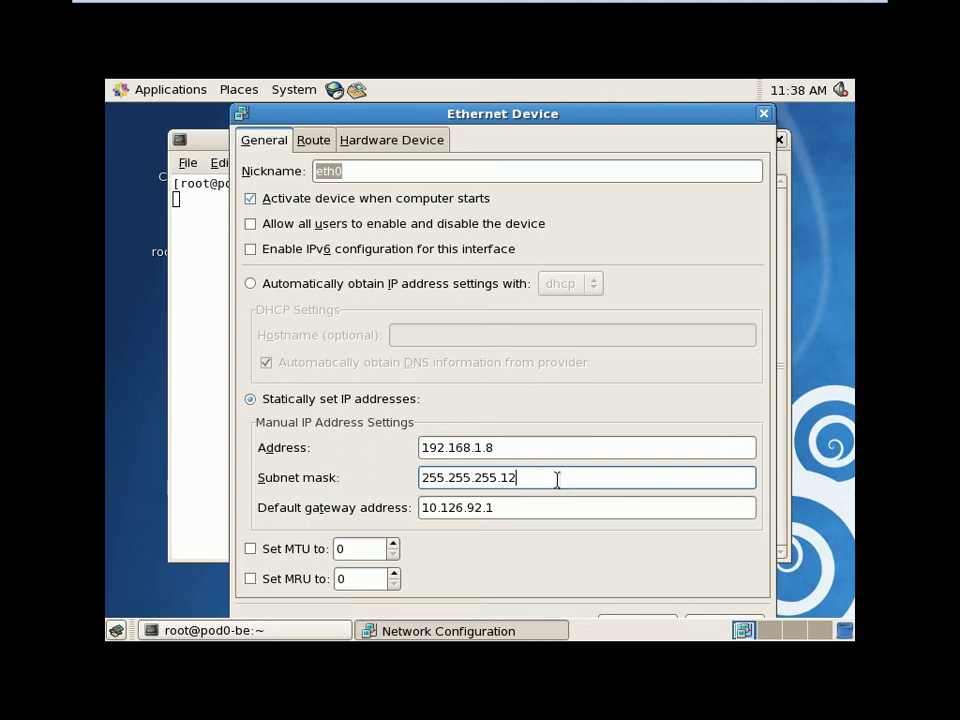
pyautogui.write('555')
pyautogui.press('BackSpace')
pyautogui.write('.0.0')
pyautogui.press('Tab')
pyautogui.press('BackSpace')
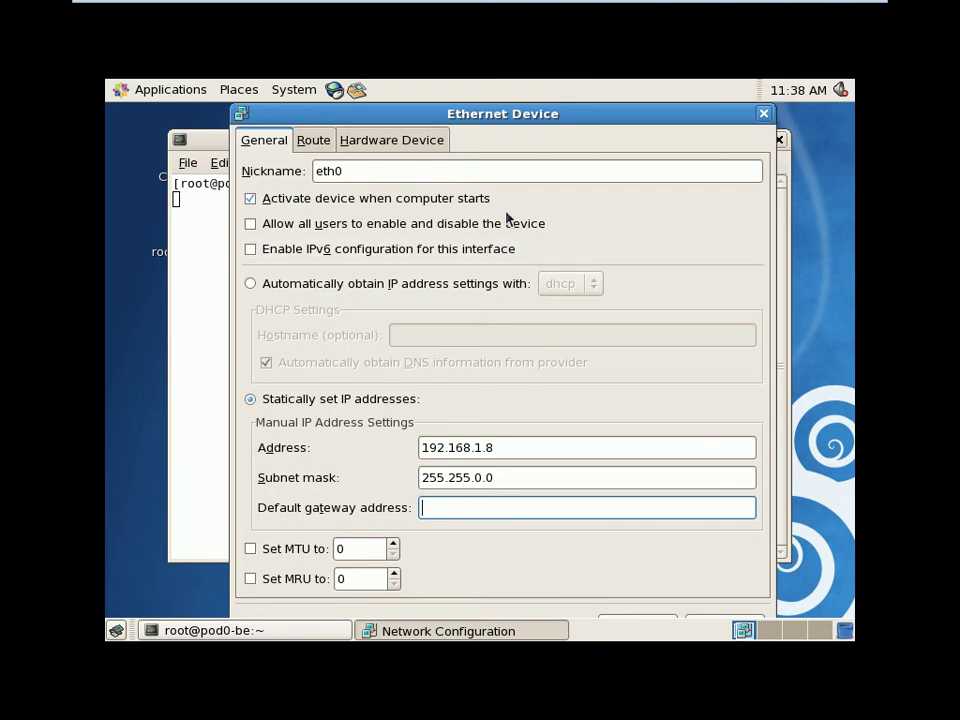
# Step: Probe the hardware to bind MAC 00:0c:29:e2:f2:22 and save the eth0 settings
pyautogui.click(428, 147)
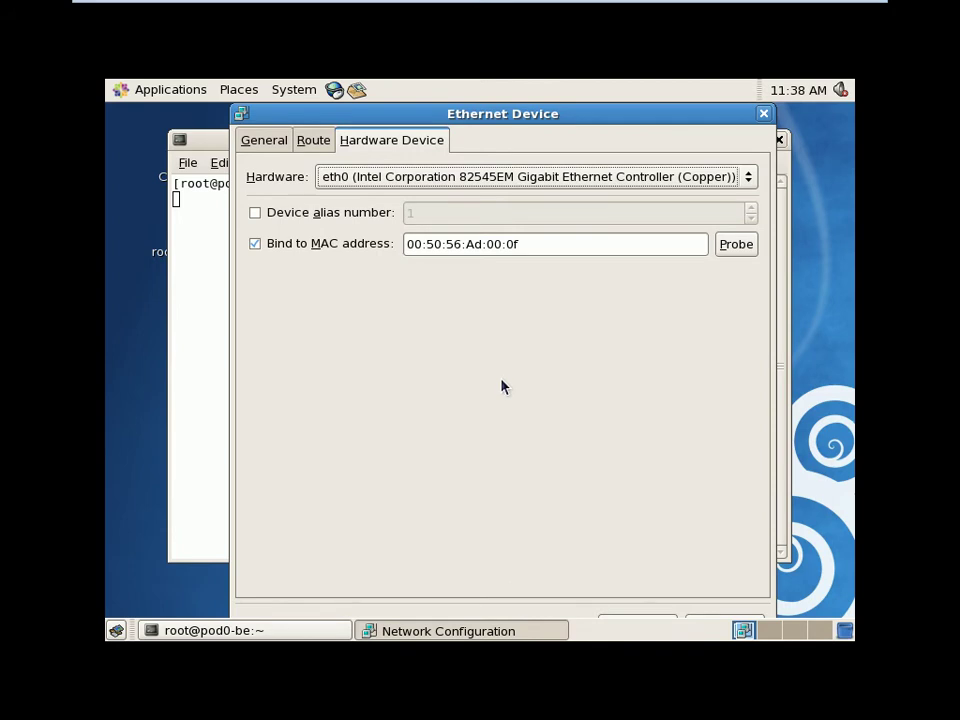
pyautogui.click(741, 247)
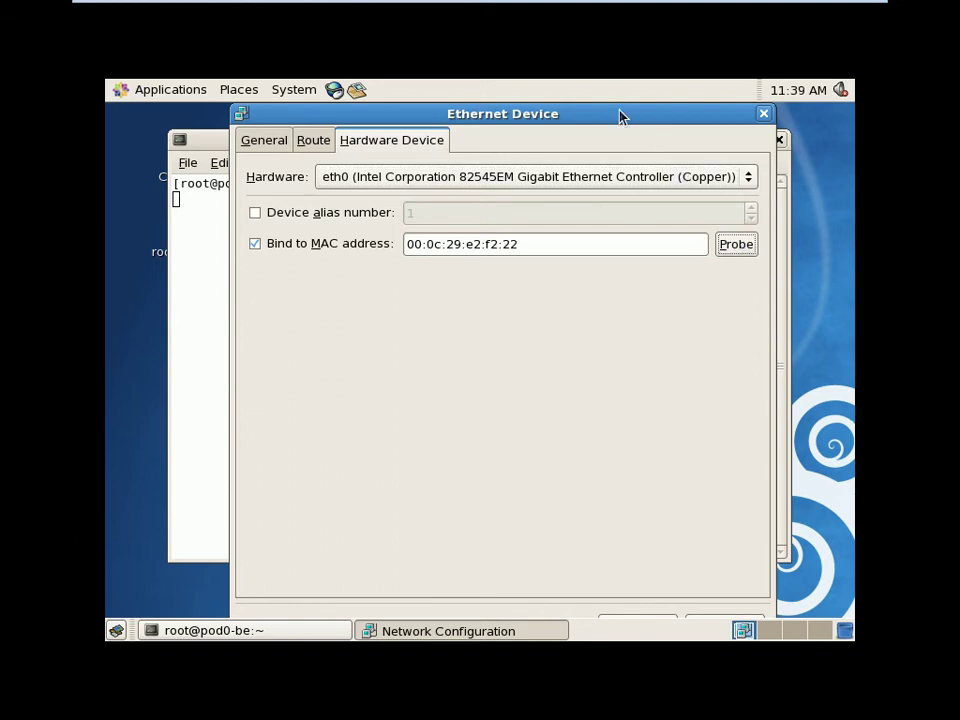
pyautogui.moveTo(619, 116); pyautogui.dragTo(621, 79)
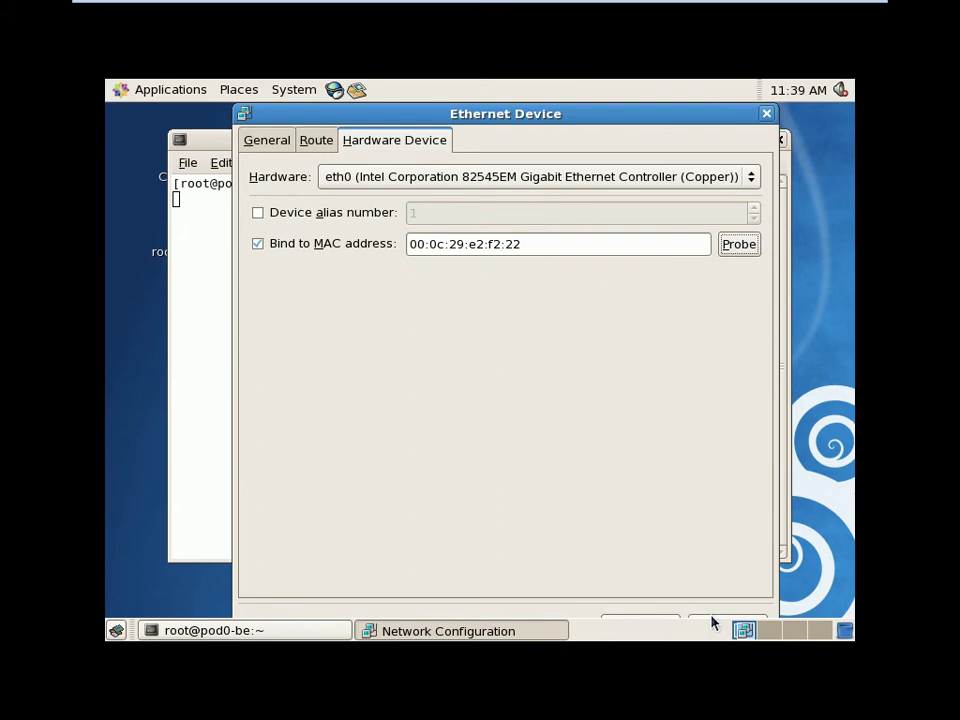
pyautogui.click(712, 617)
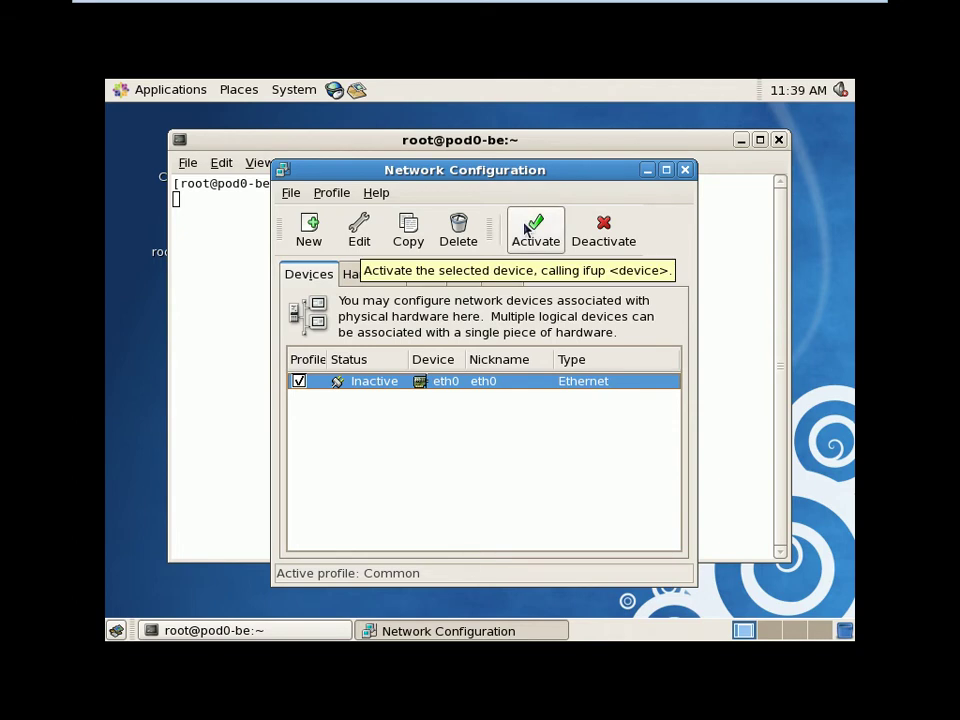
# Step: Activate eth0 after saving its changes, then close the Network Configuration tool
pyautogui.click(527, 229)
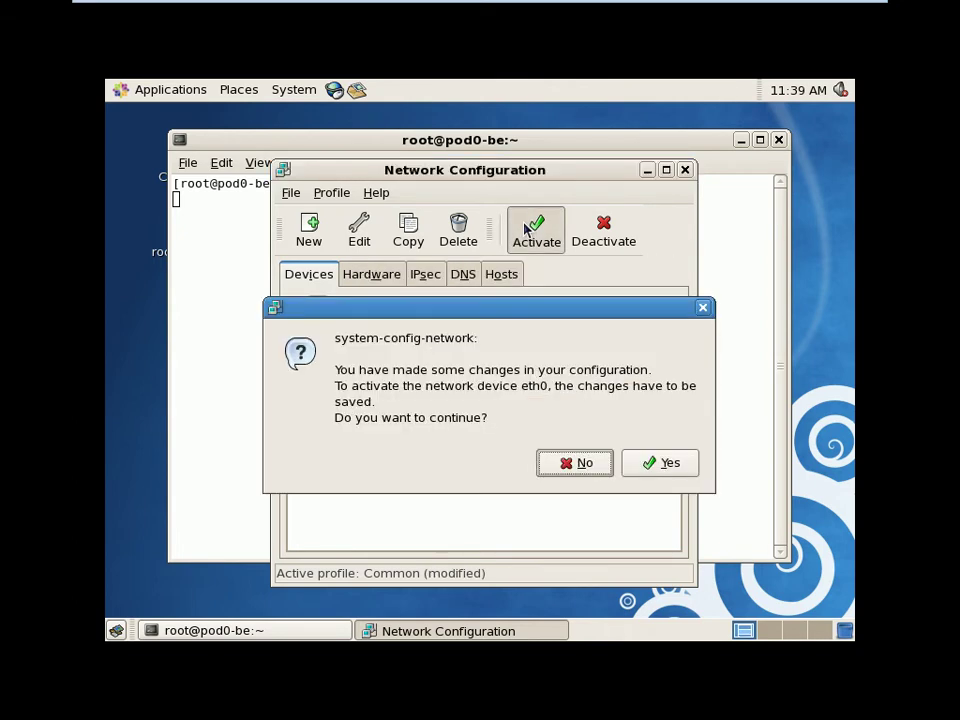
pyautogui.click(652, 459)
pyautogui.click(651, 457)
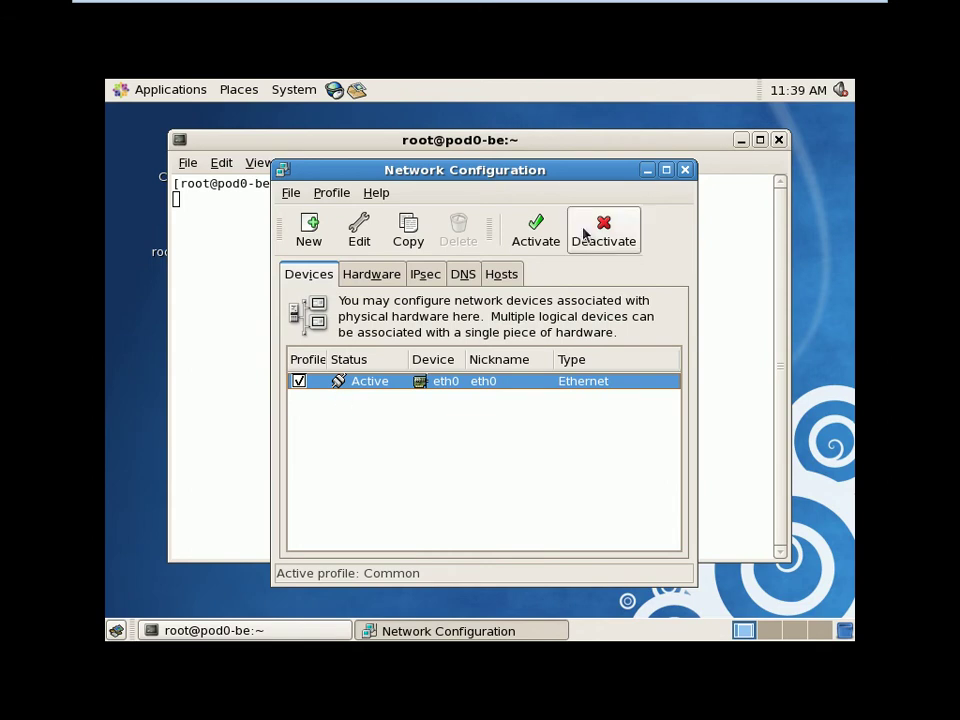
pyautogui.click(685, 170)
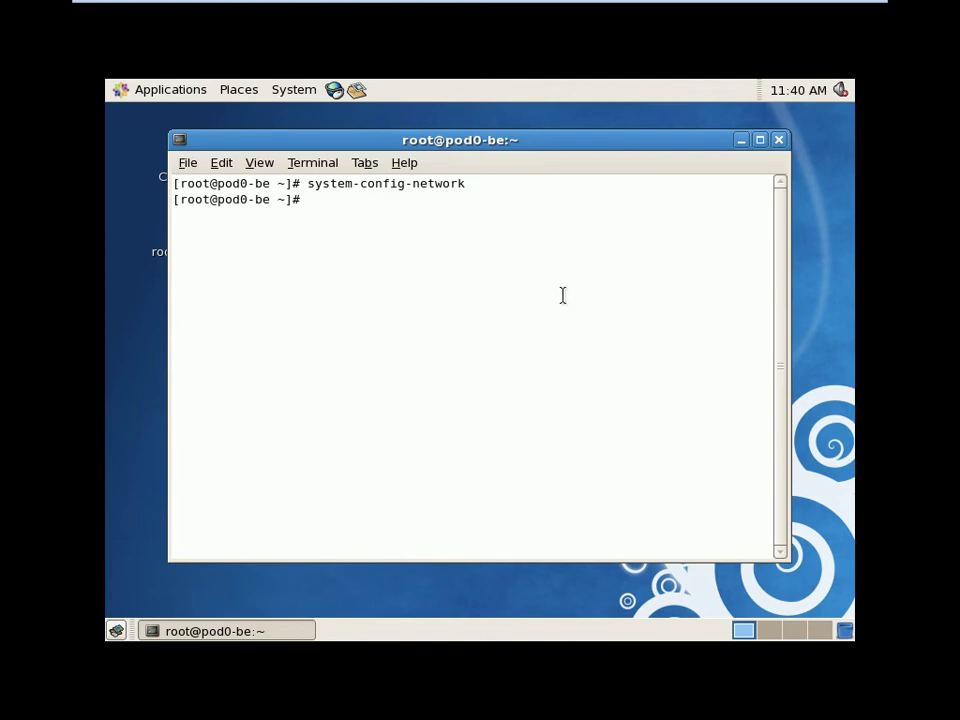
# Step: Run 'service network restart' in the guest terminal
pyautogui.write('serf')
pyautogui.press('BackSpace')
pyautogui.write('vice network restart')
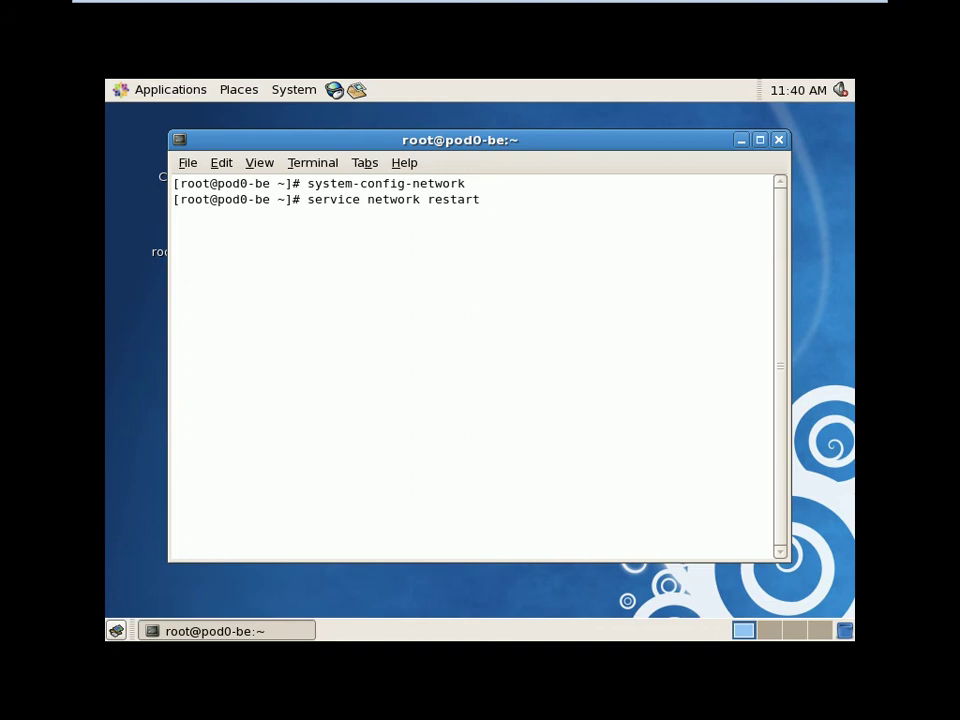
pyautogui.press('Return')
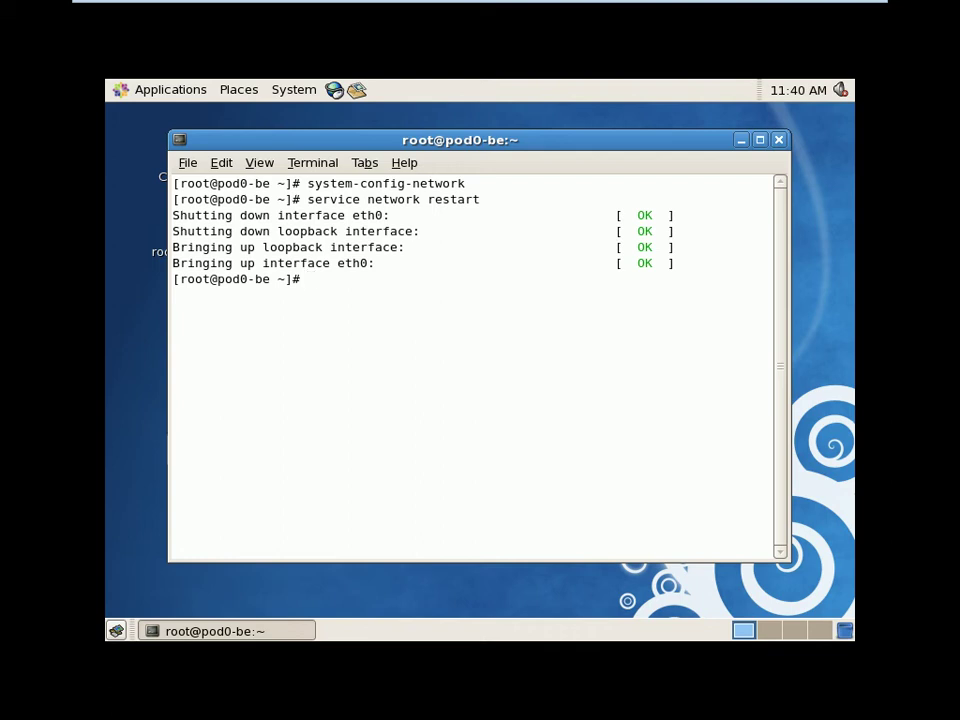
# Step: Ping 192.168.0.2 until it shows 0% packet loss, then release input from the VM
pyautogui.write('pi')
pyautogui.press('BackSpace')
pyautogui.press('BackSpace')
pyautogui.write('ping 192.16')
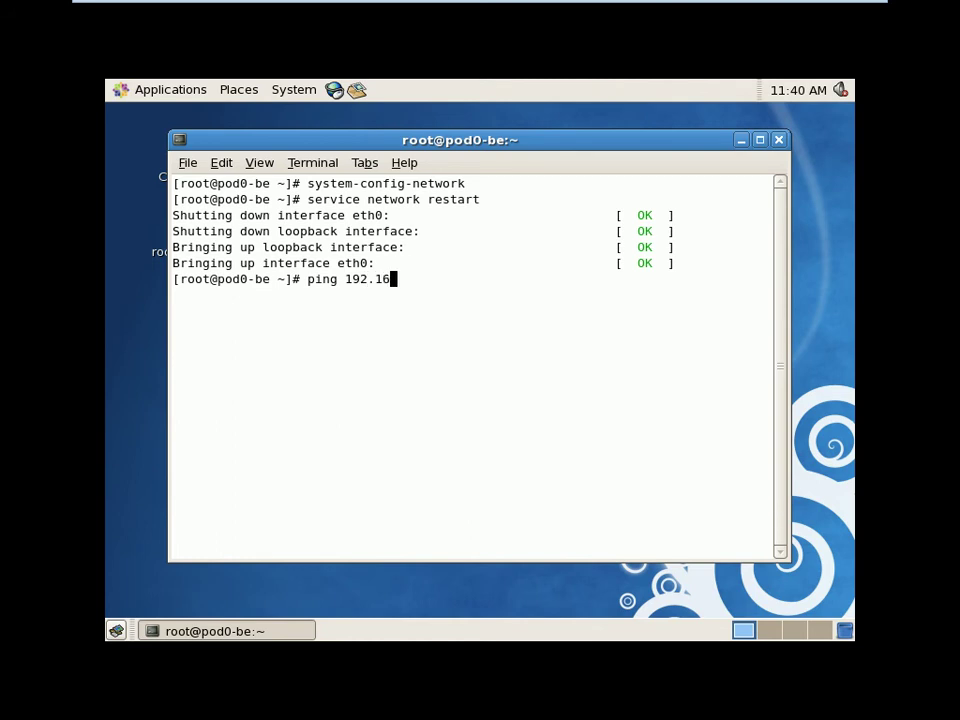
pyautogui.write('8.0.2')
pyautogui.press('Return')
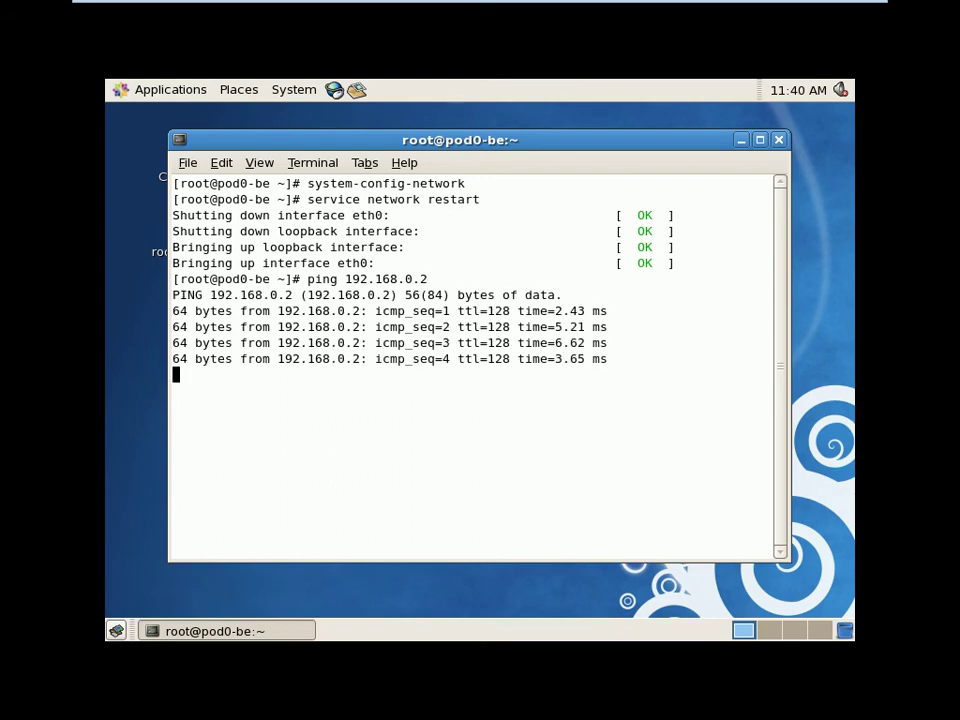
pyautogui.hotkey('ctrl', 'c')
pyautogui.hotkey('ctrl', 'alt')
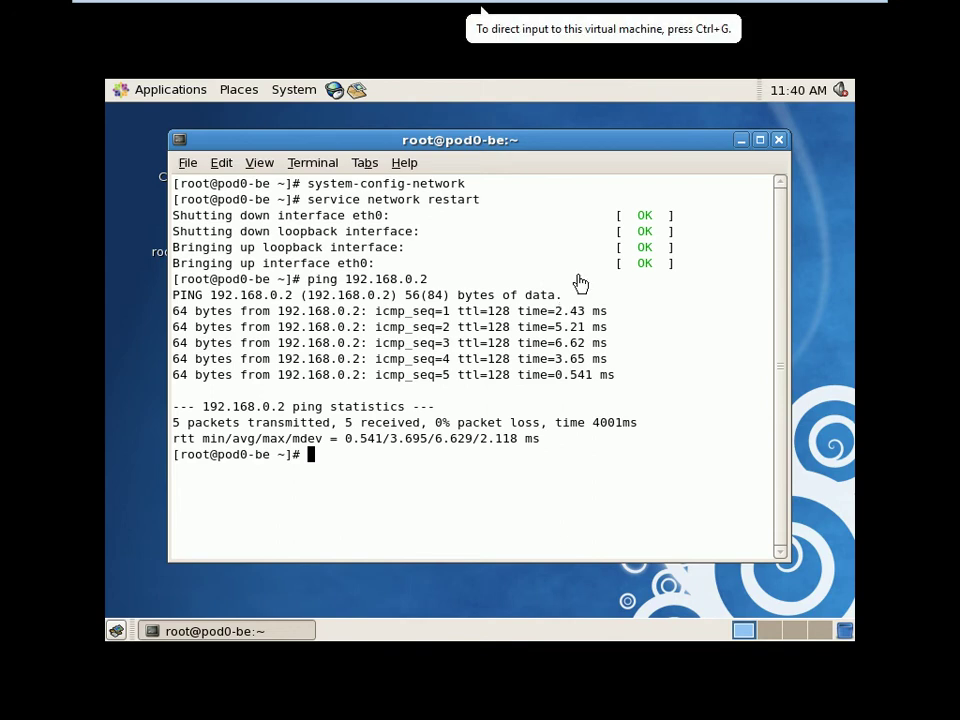
# Step: Leave the VM's full-screen view and launch Command Prompt from the Start menu
pyautogui.moveTo(814, 13)
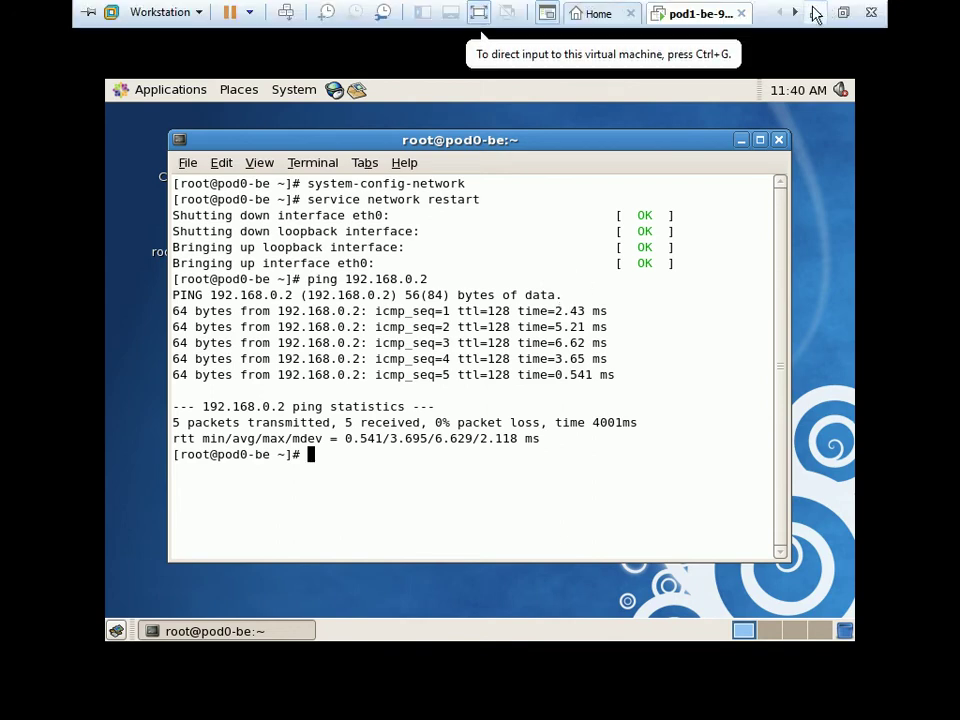
pyautogui.click(479, 13)
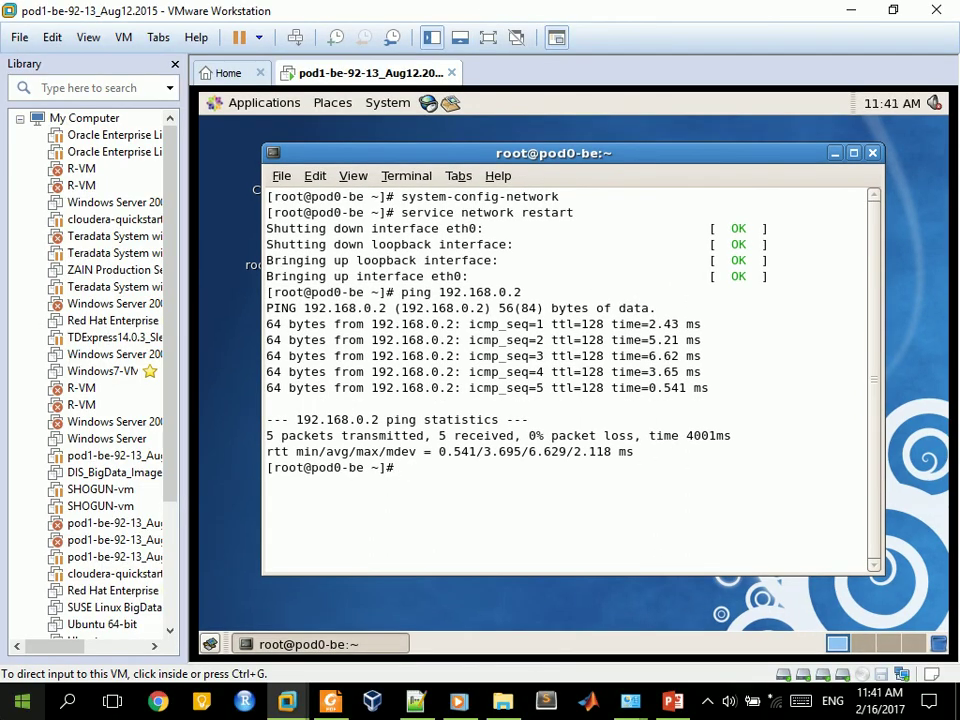
pyautogui.press('super')
pyautogui.write('cmd')
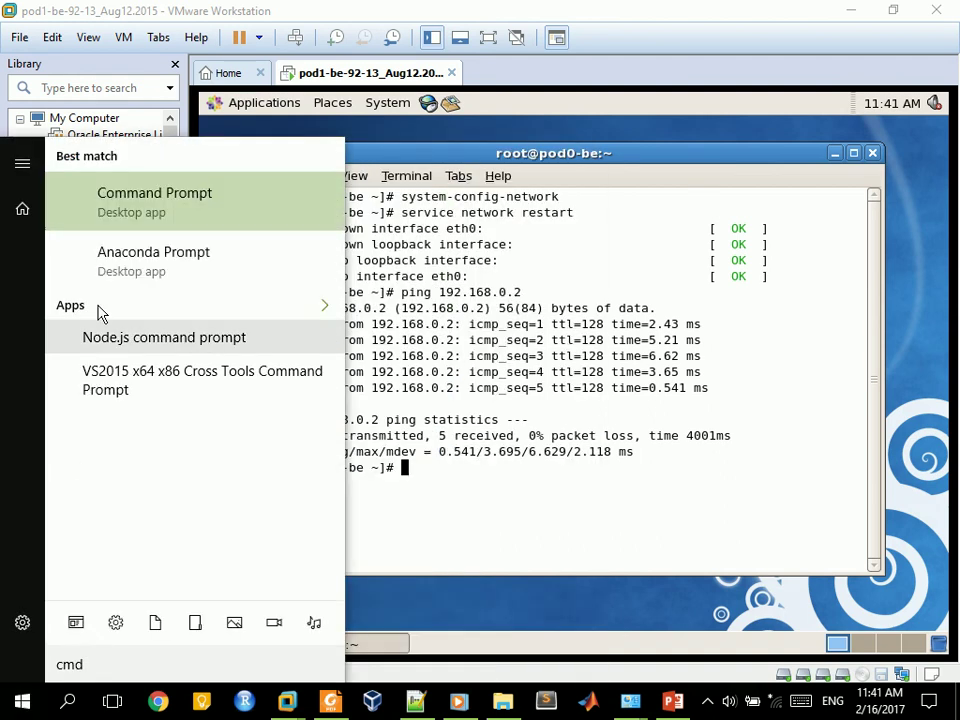
pyautogui.click(156, 207)
# Step: Ping 192.168.1.8 from cmd and confirm all four replies arrive
pyautogui.write('pin')
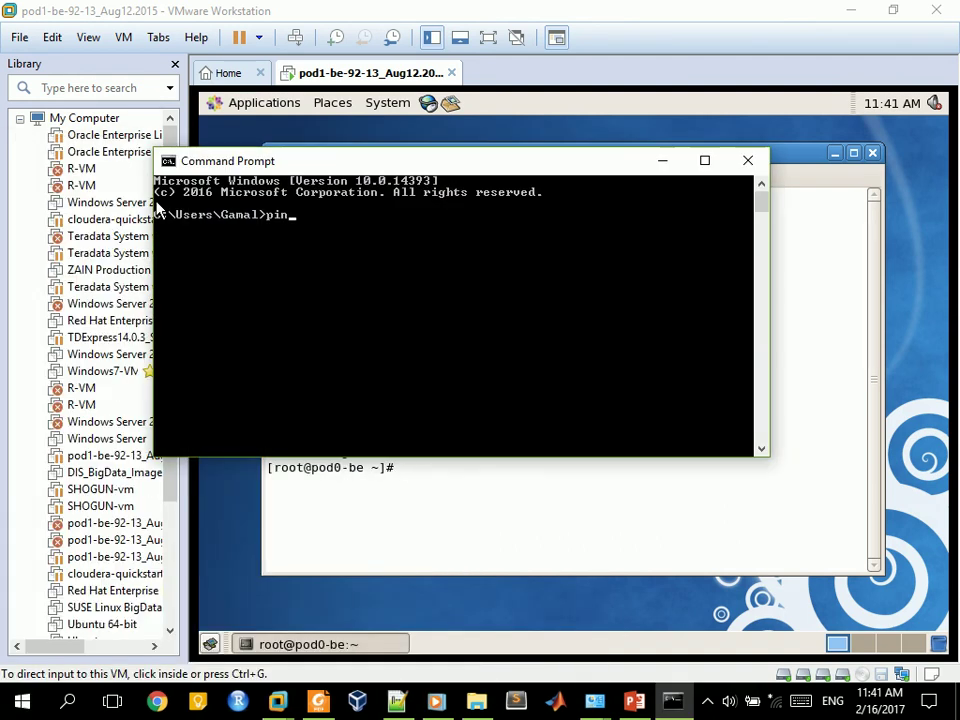
pyautogui.write('g 192.168.1.8')
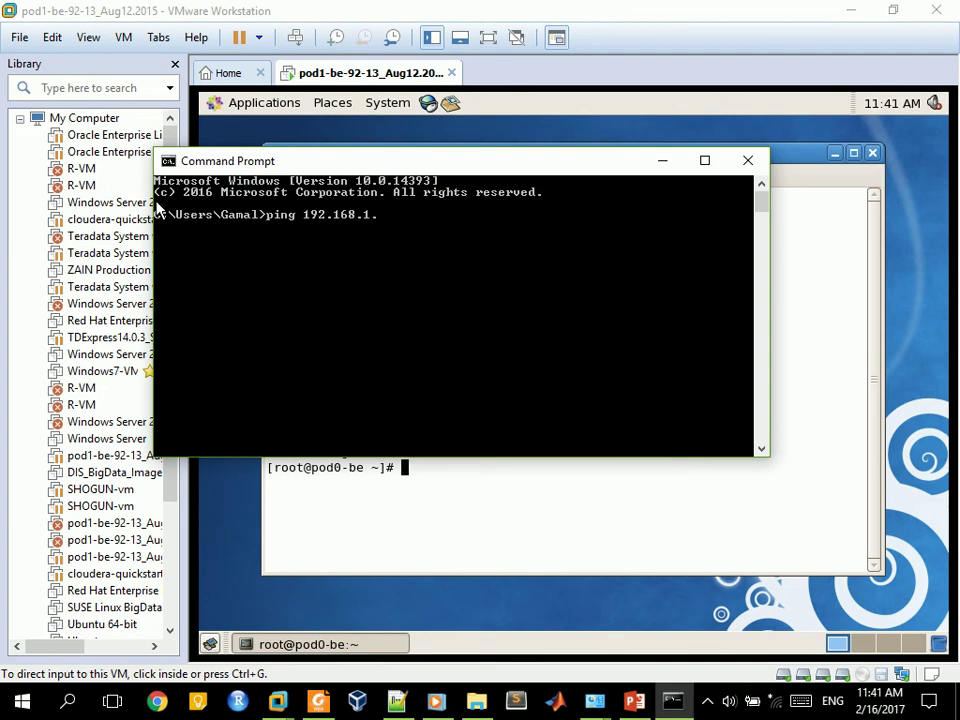
pyautogui.press('Return')
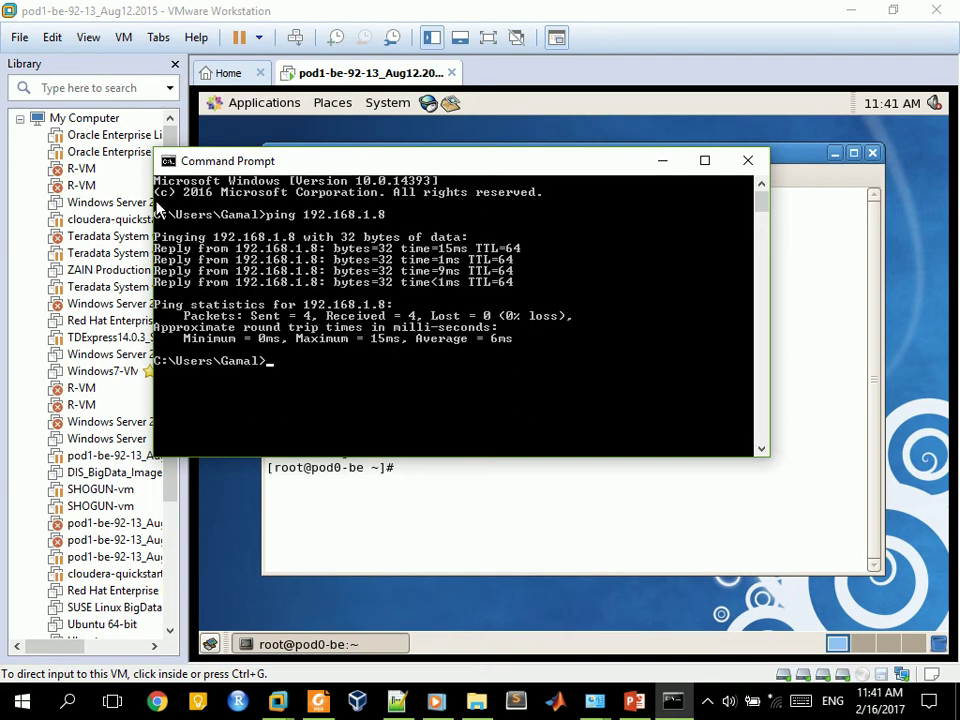
pyautogui.press('Return')
pyautogui.moveTo(673, 700)
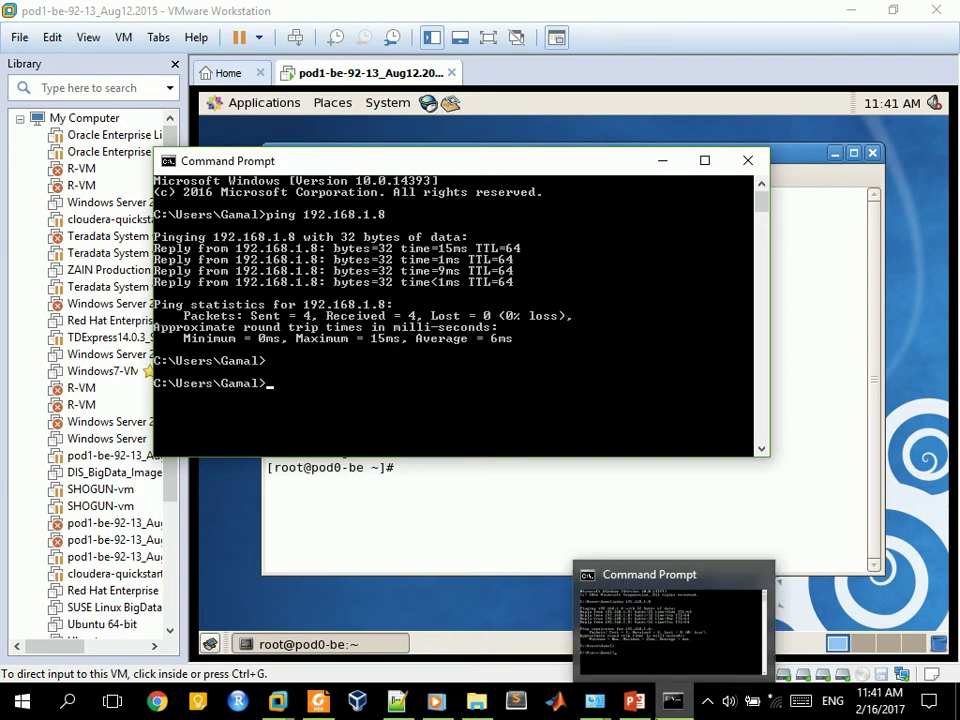
# Step: Bring up the Installation.pptx slide with the client and server IPs, then switch to Chrome
pyautogui.click(634, 700)
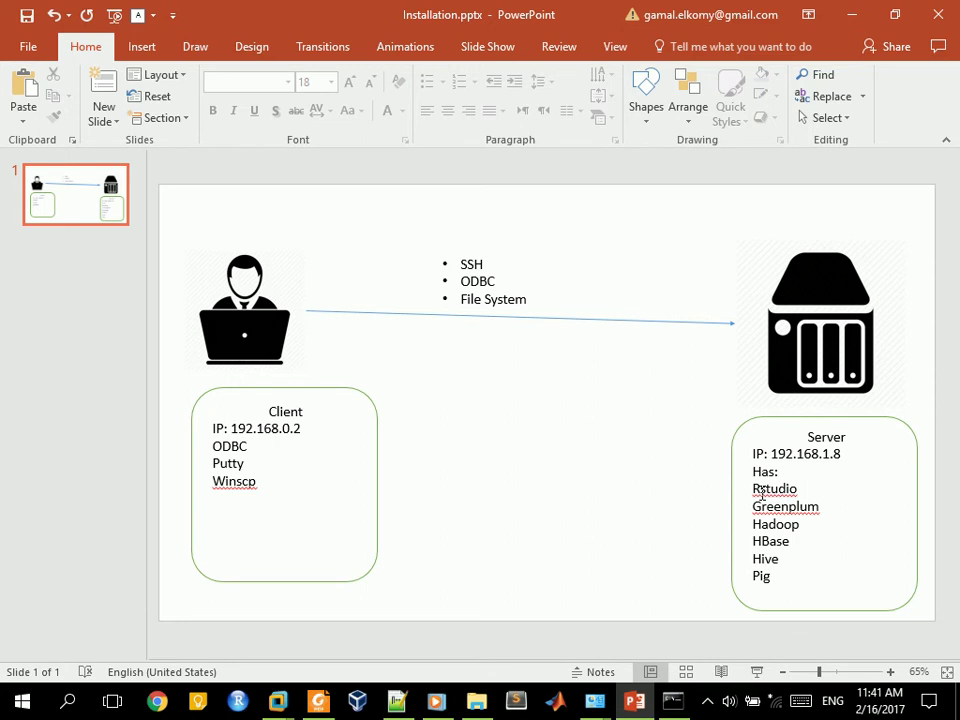
pyautogui.click(160, 702)
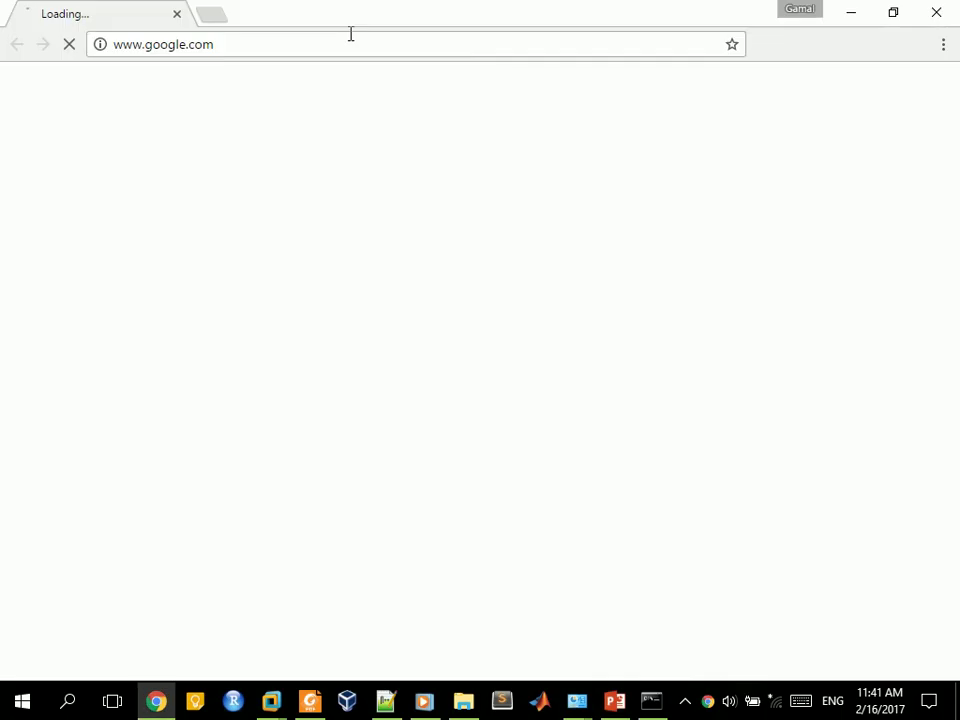
# Step: Load 192.168.1.8:8787 in Chrome to reach the RStudio sign-in page
pyautogui.click(297, 44)
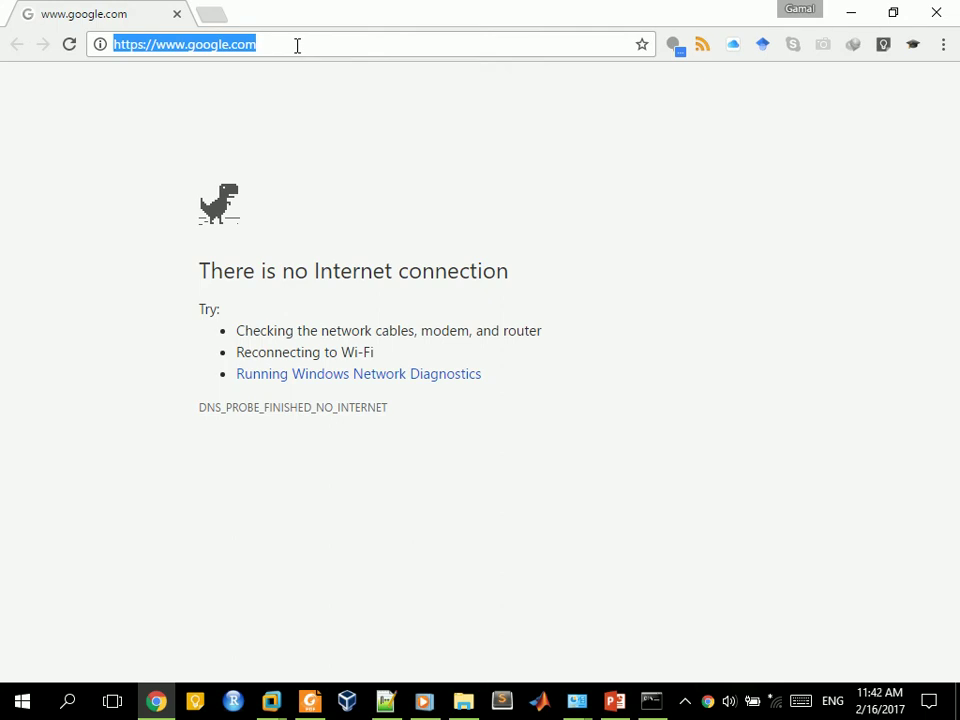
pyautogui.write('192.168.')
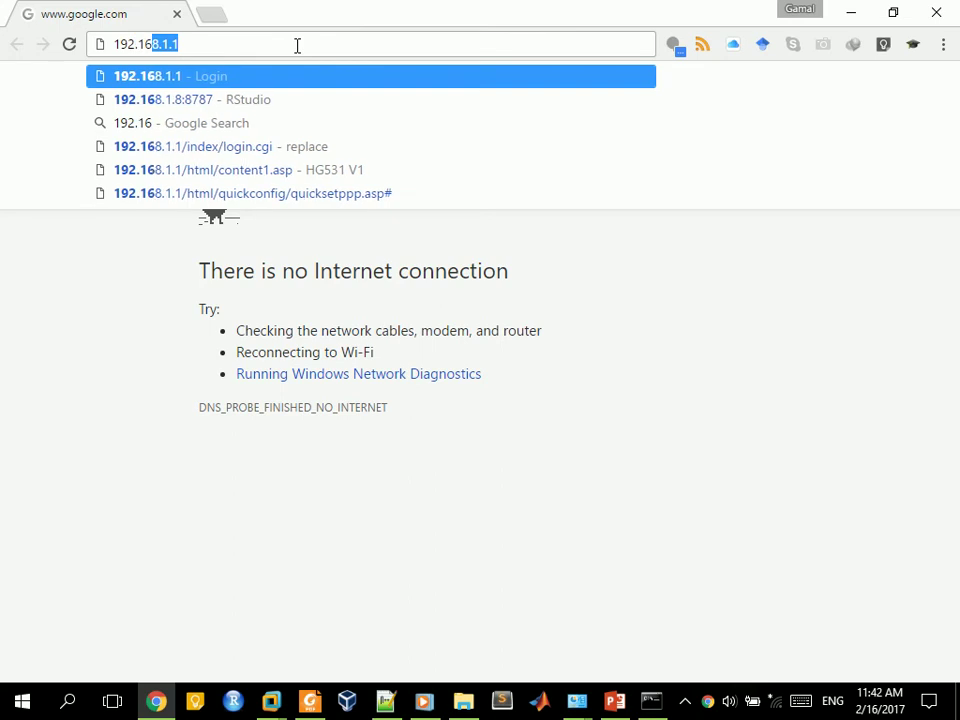
pyautogui.write('0.7')
pyautogui.press('BackSpace')
pyautogui.press('BackSpace')
pyautogui.press('BackSpace')
pyautogui.write('1.')
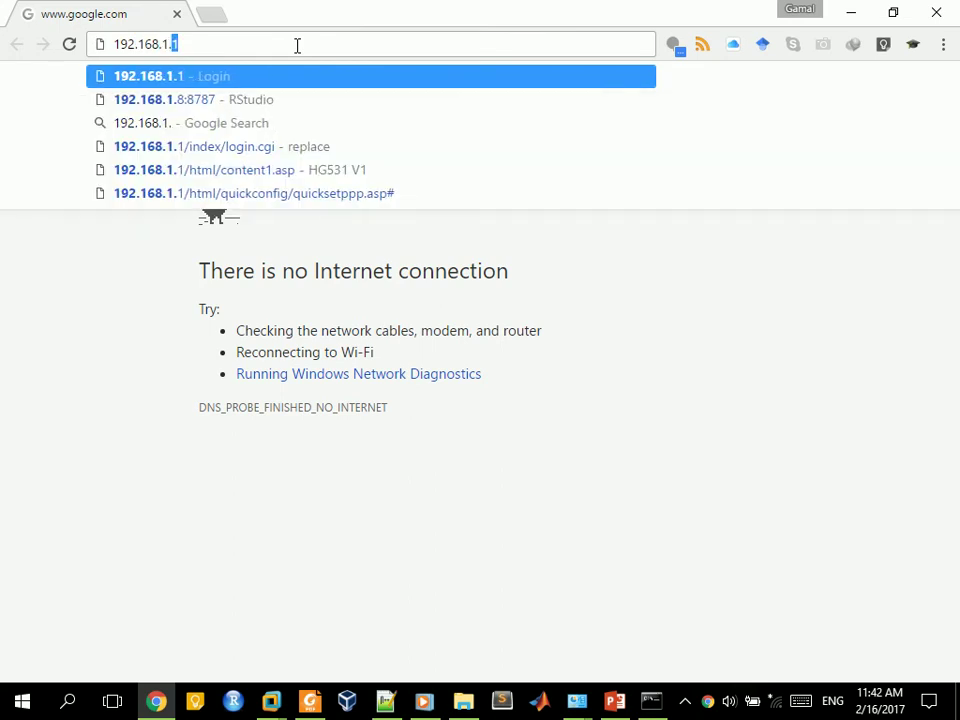
pyautogui.write('8:')
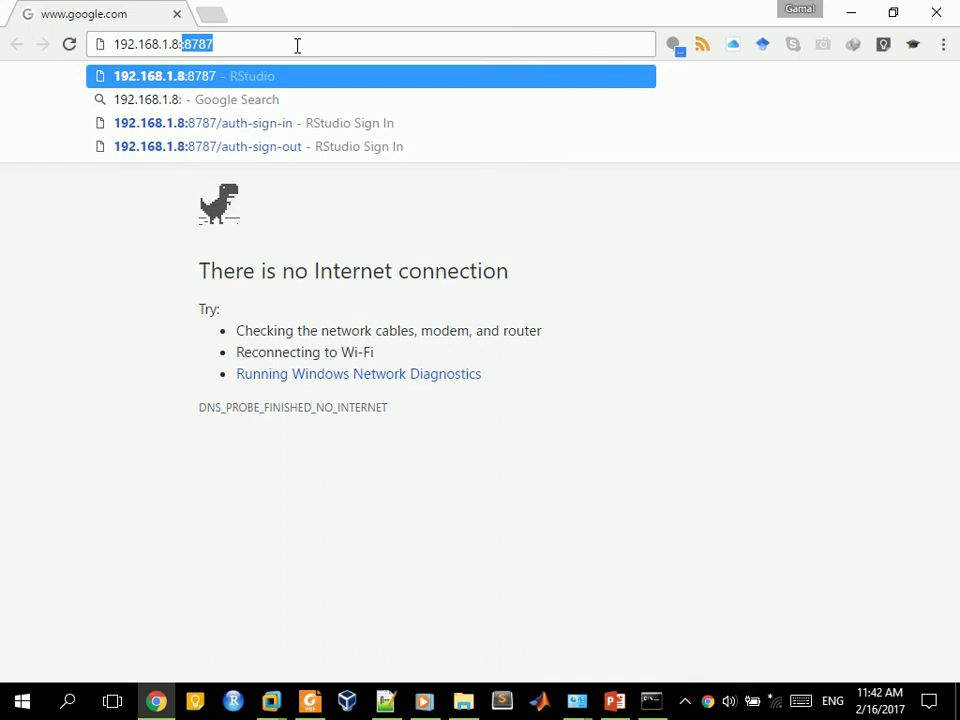
pyautogui.write('8787')
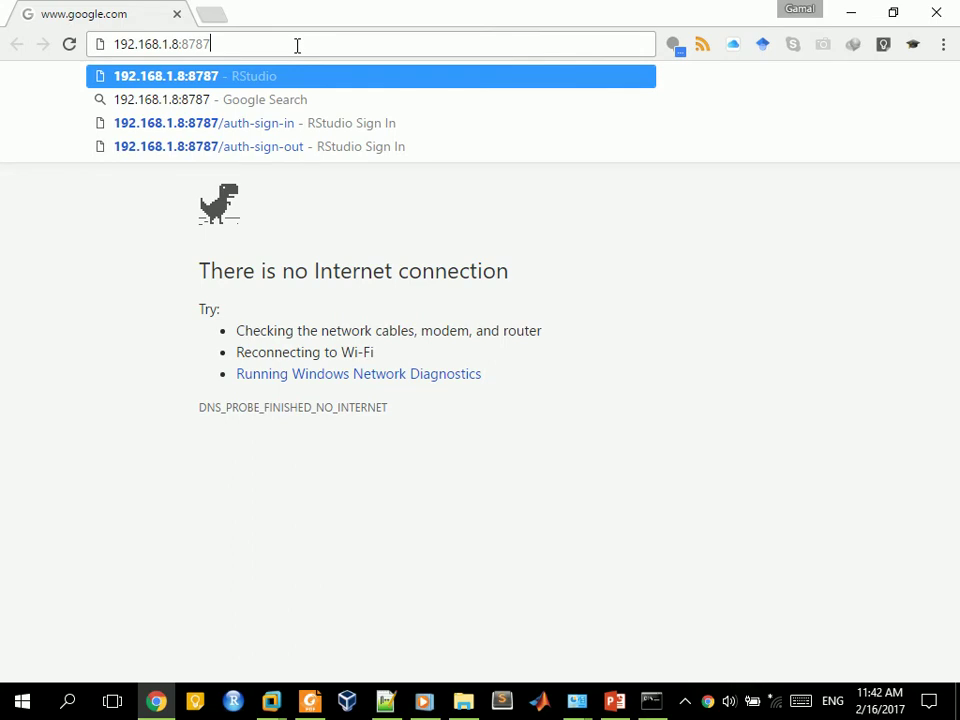
pyautogui.press('Return')
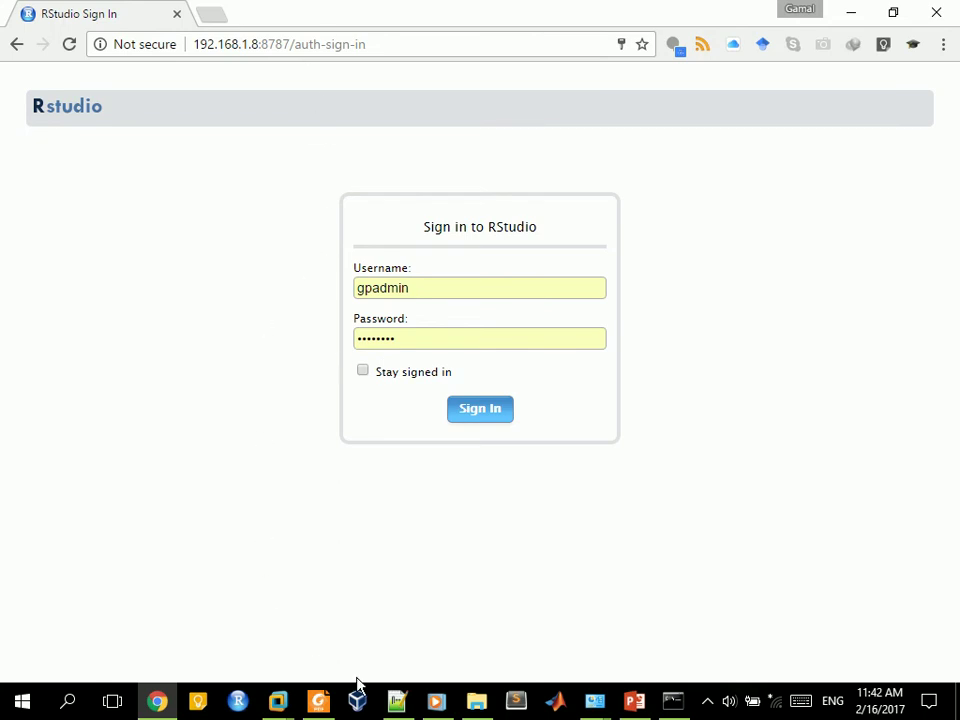
# Step: Append an 'Rstudio' entry with its login username and password to the Notepad++ notes
pyautogui.click(397, 700)
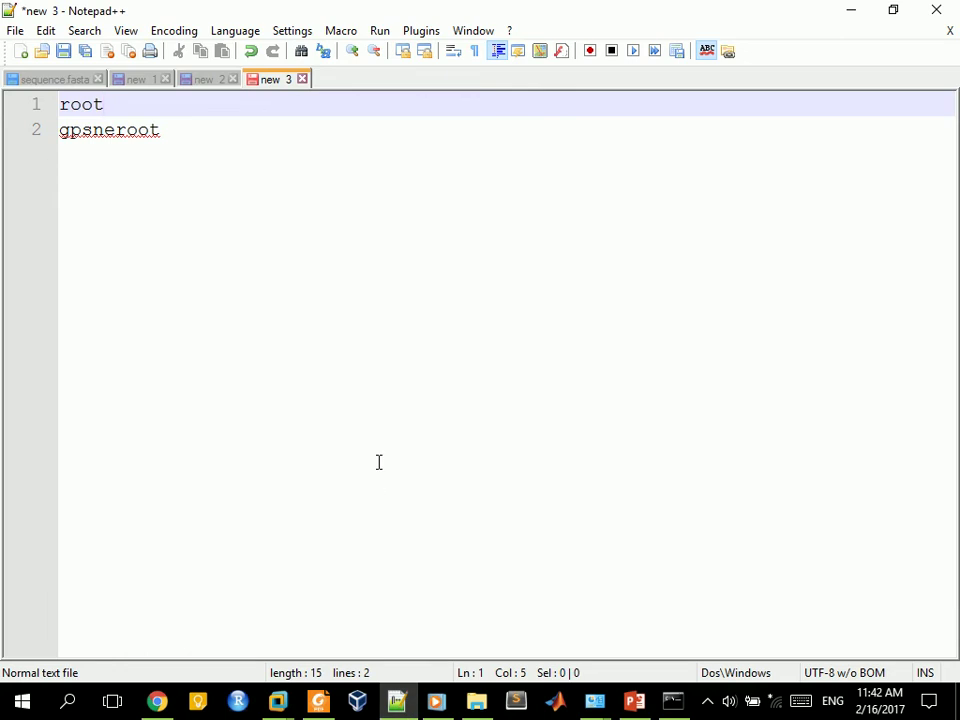
pyautogui.hotkey('ctrl', 'End')
pyautogui.press('Return')
pyautogui.press('Return')
pyautogui.write('Rstudio')
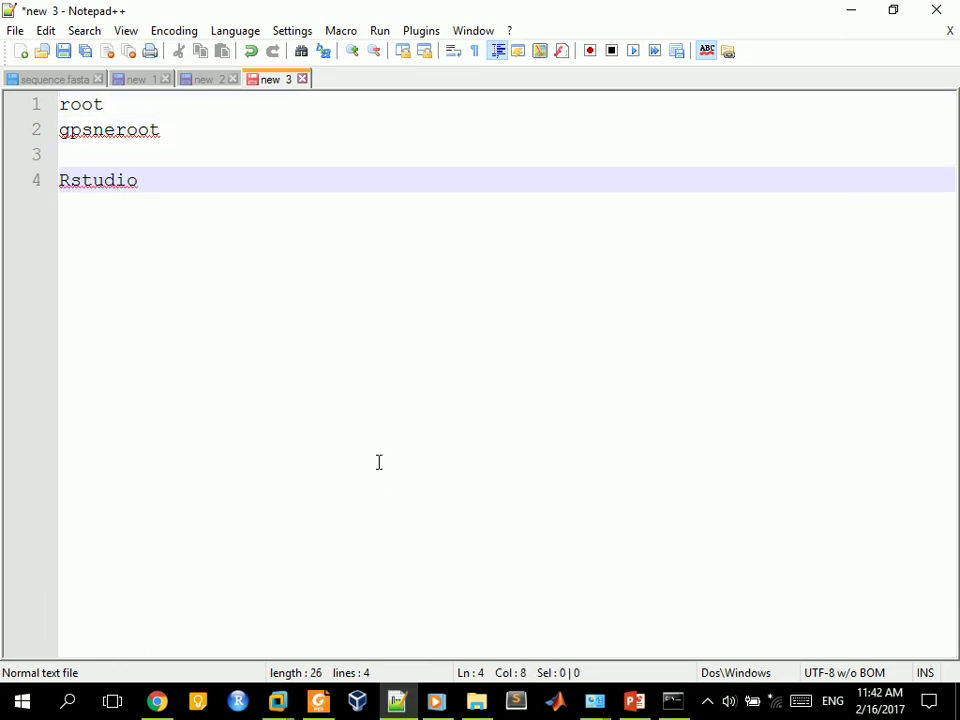
pyautogui.press('Return')
pyautogui.write('gpadmin')
pyautogui.press('Return')
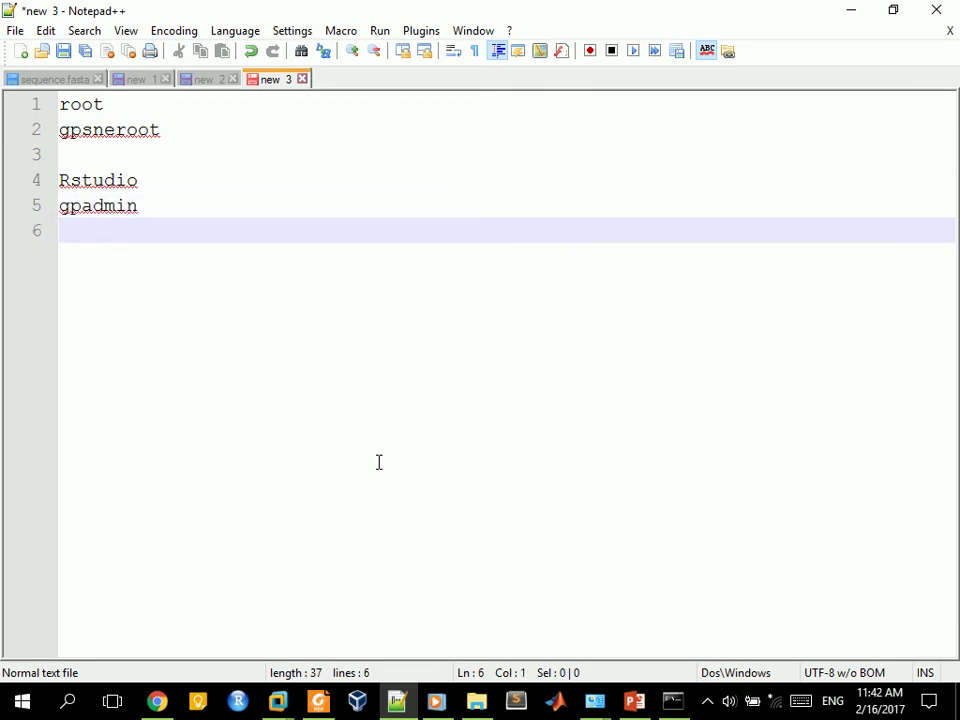
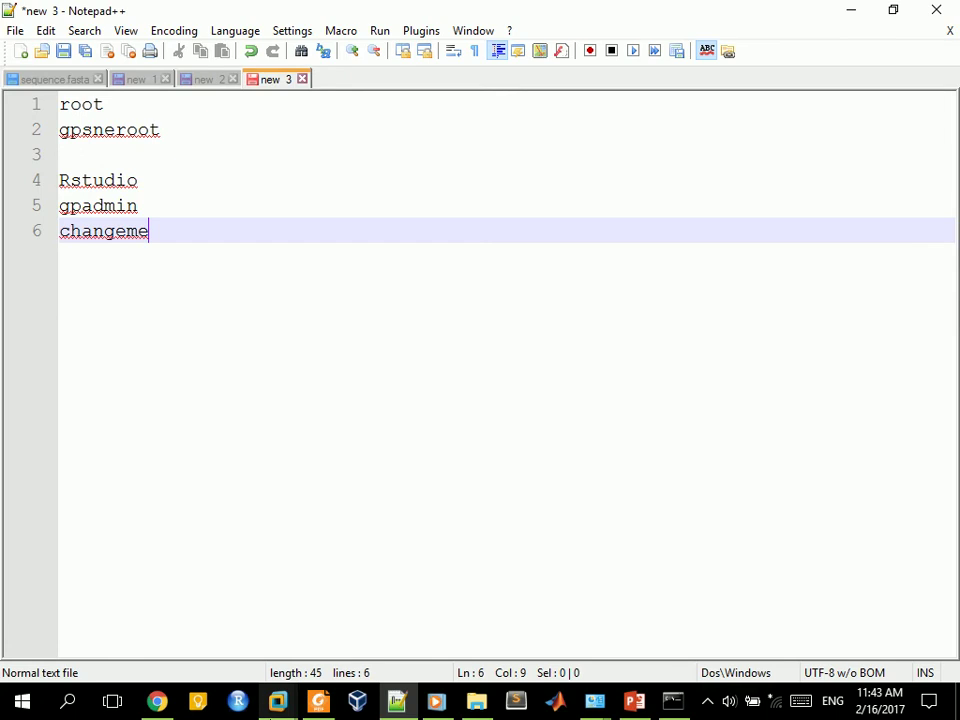
pyautogui.click(157, 704)
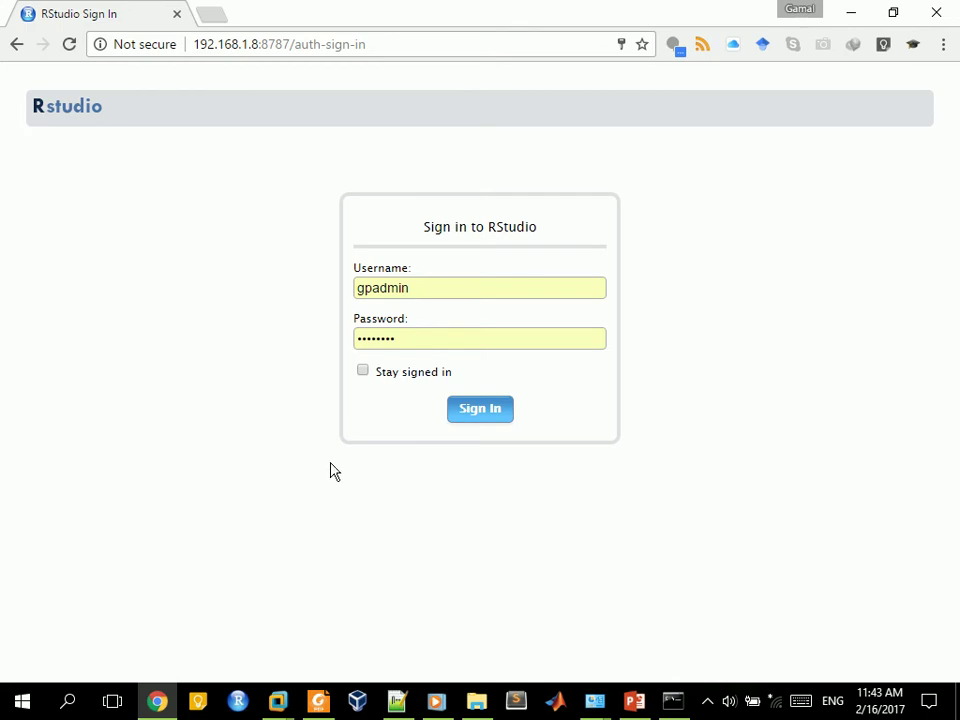
# Step: Switch to the pod1 server VM window in VMware Workstation
pyautogui.click(280, 705)
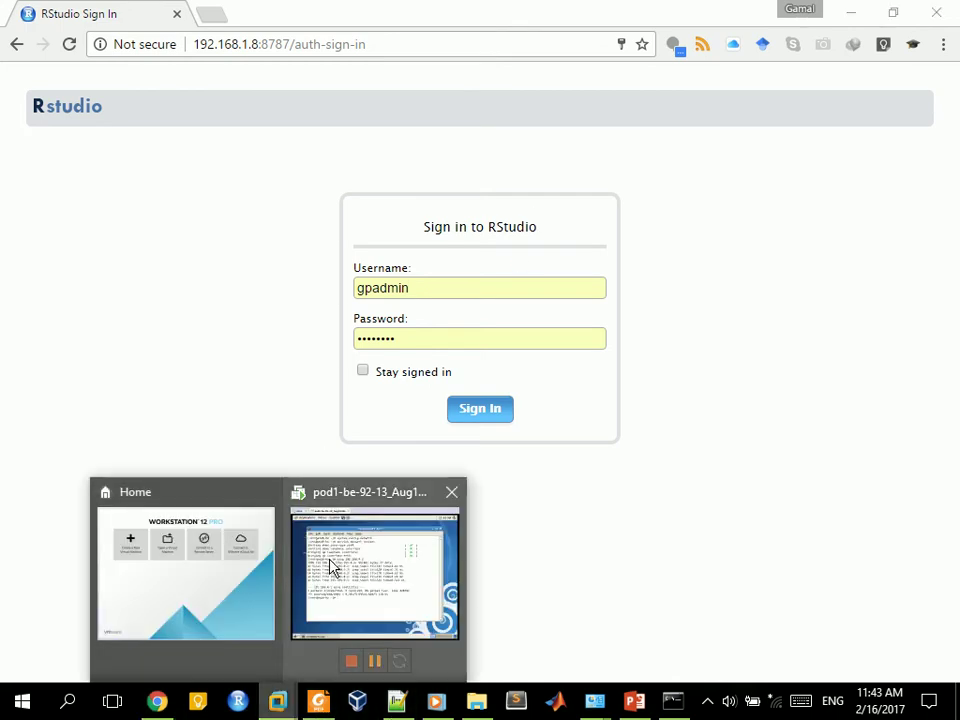
pyautogui.click(335, 563)
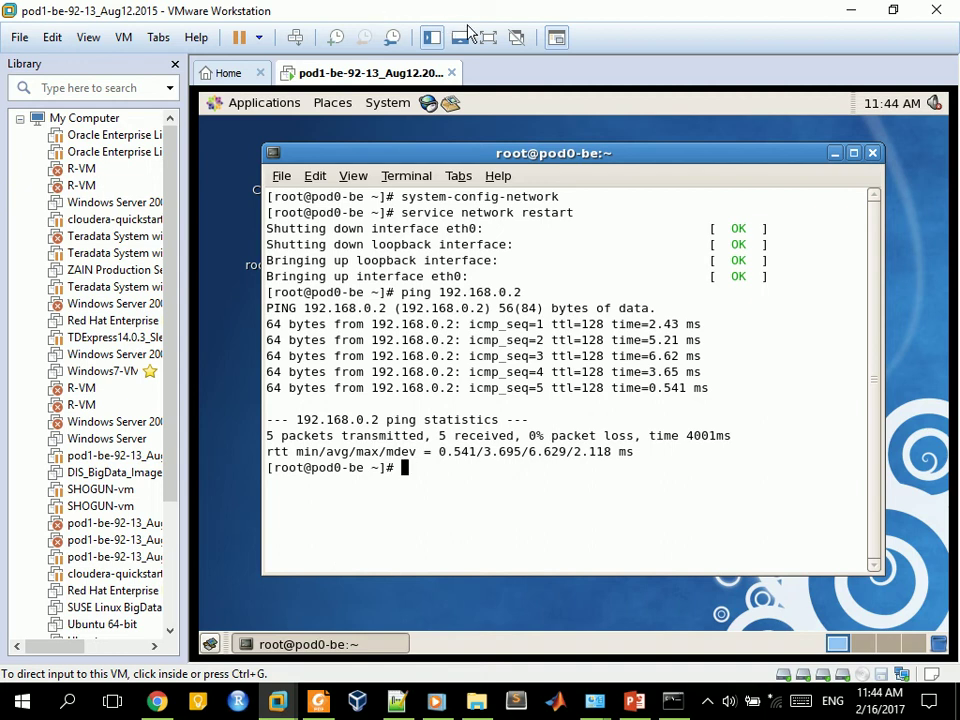
# Step: Run su gpadmin, change into /home/gpadmin and list its contents
pyautogui.click(463, 460)
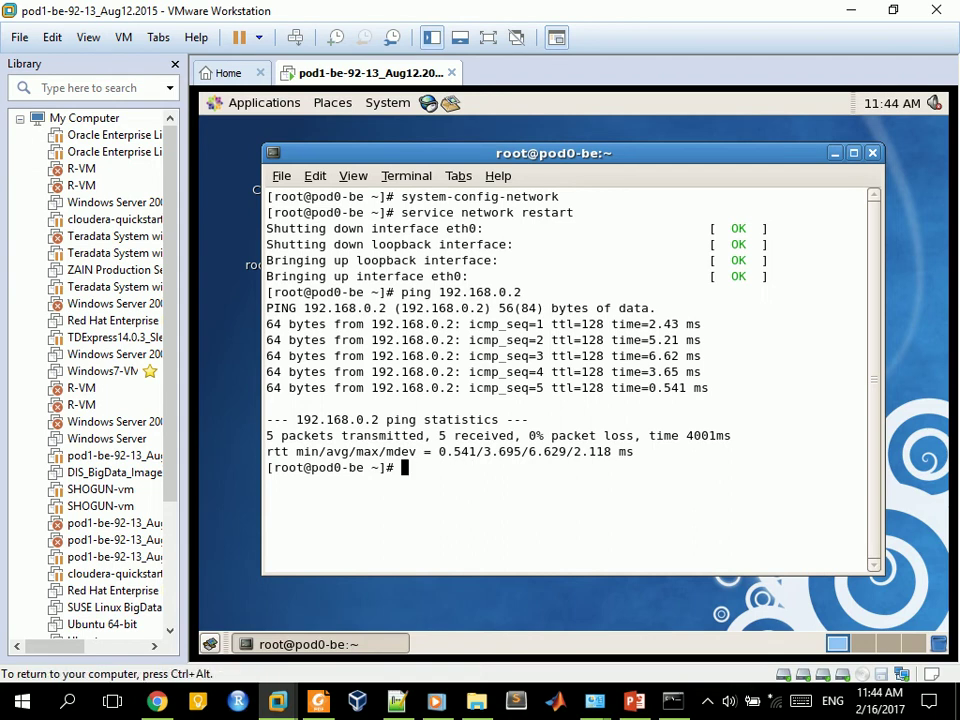
pyautogui.write('su gpadmin')
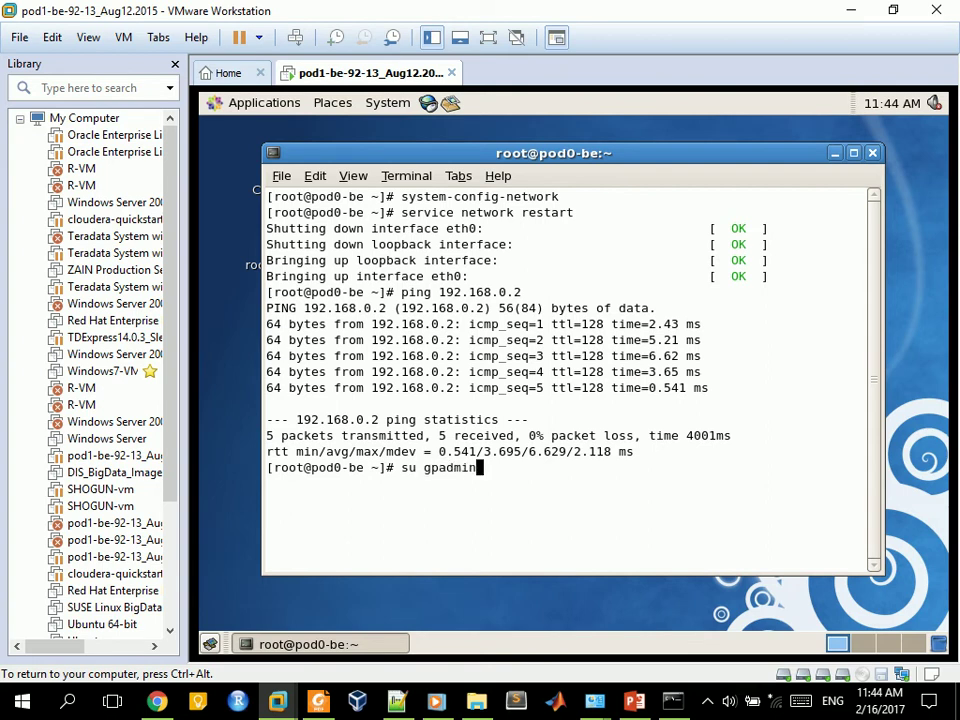
pyautogui.press('Return')
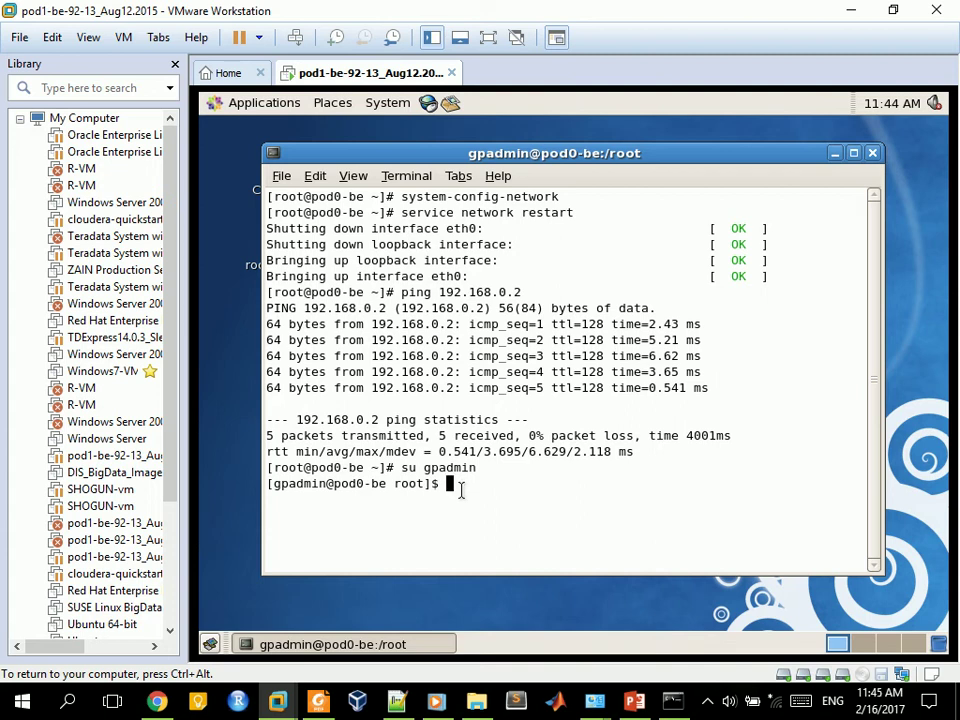
pyautogui.write('cd /home/')
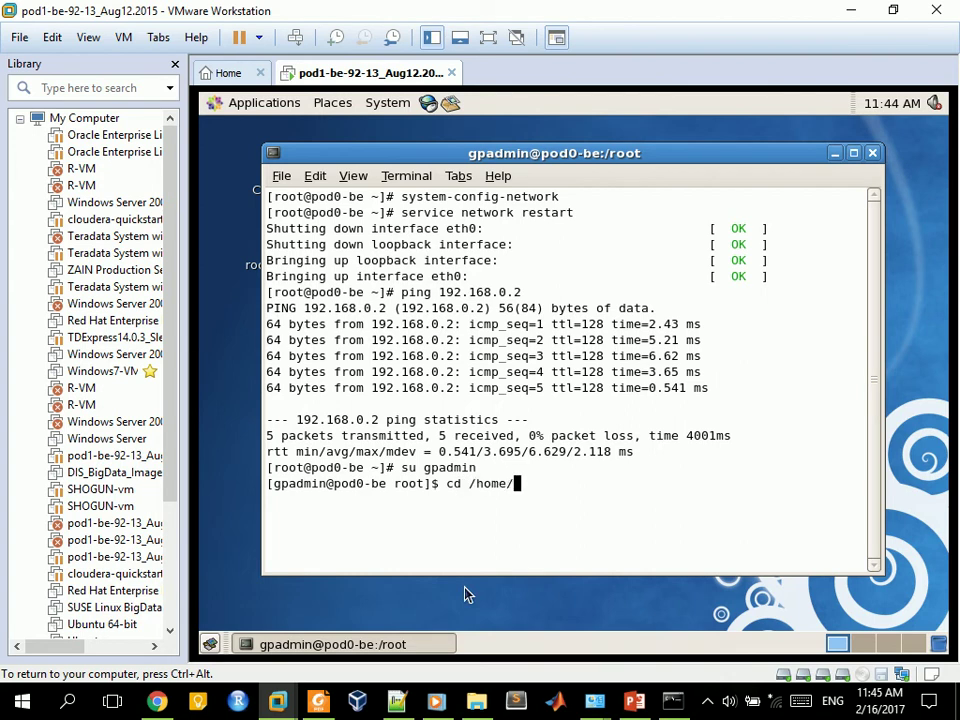
pyautogui.write('gpadmin')
pyautogui.press('Return')
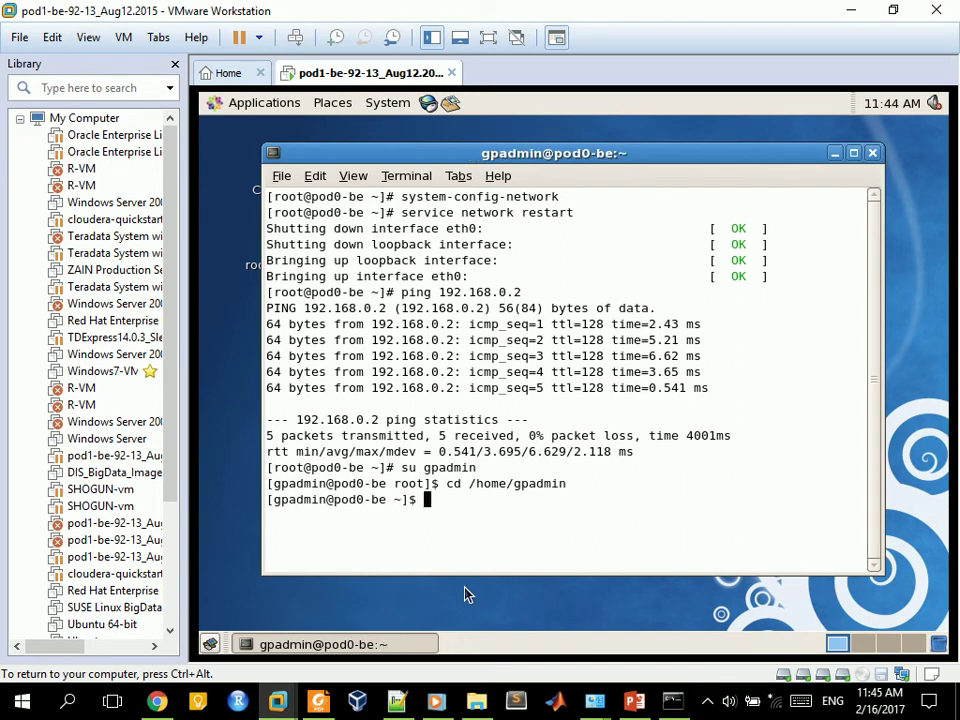
pyautogui.write('ls')
pyautogui.press('Return')
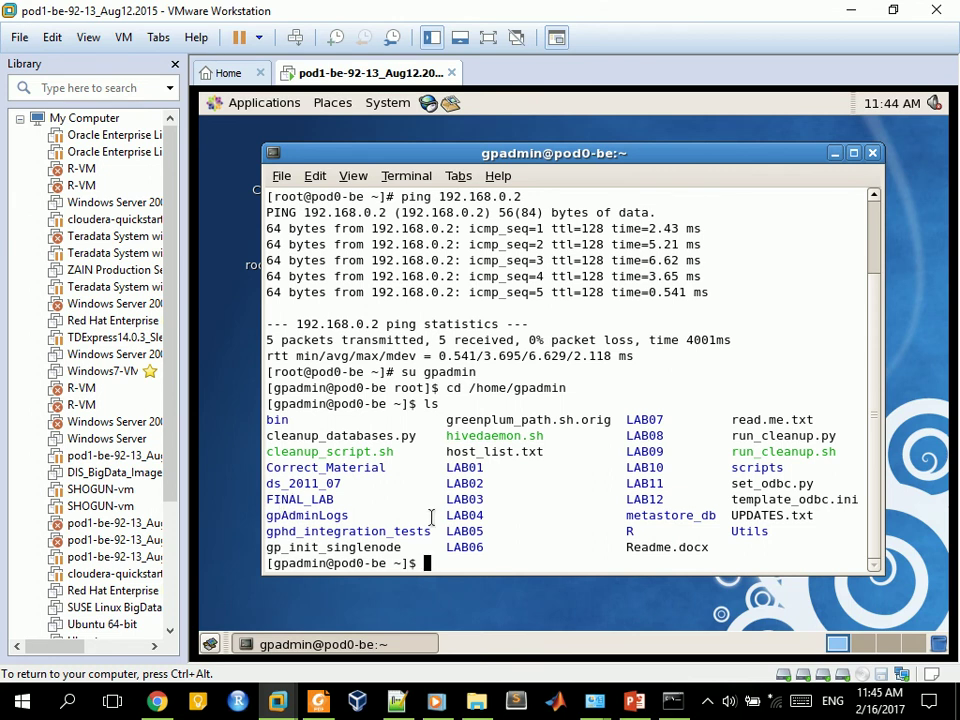
pyautogui.write('psql')
# Step: Launch psql 8.2.15 and reach the template1=# prompt
pyautogui.press('Return')
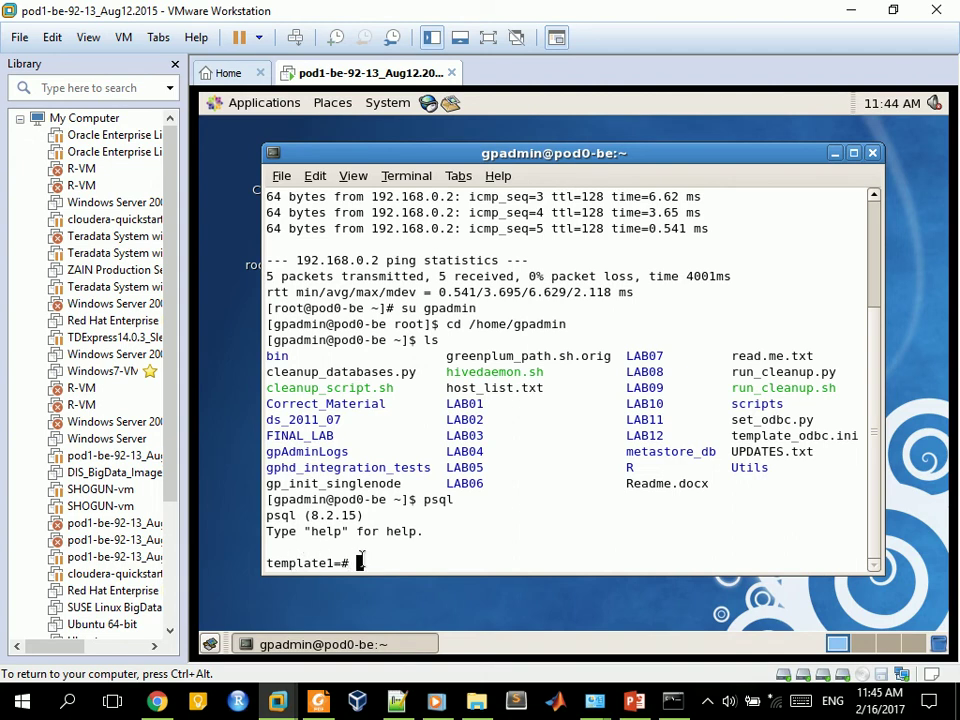
pyautogui.moveTo(360, 563); pyautogui.dragTo(340, 563)
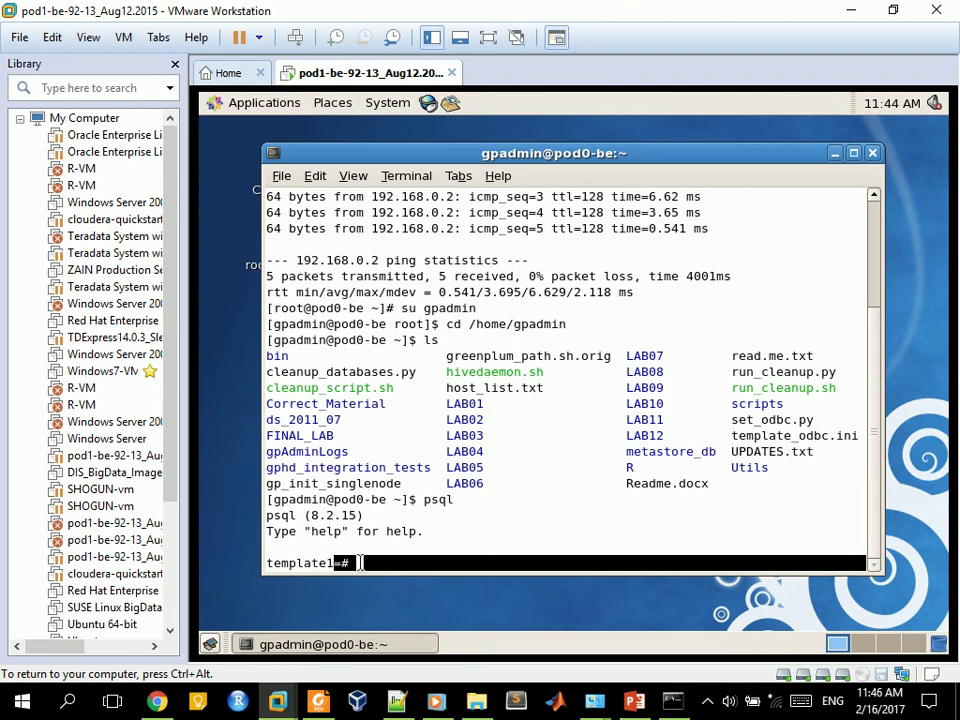
pyautogui.click(372, 563)
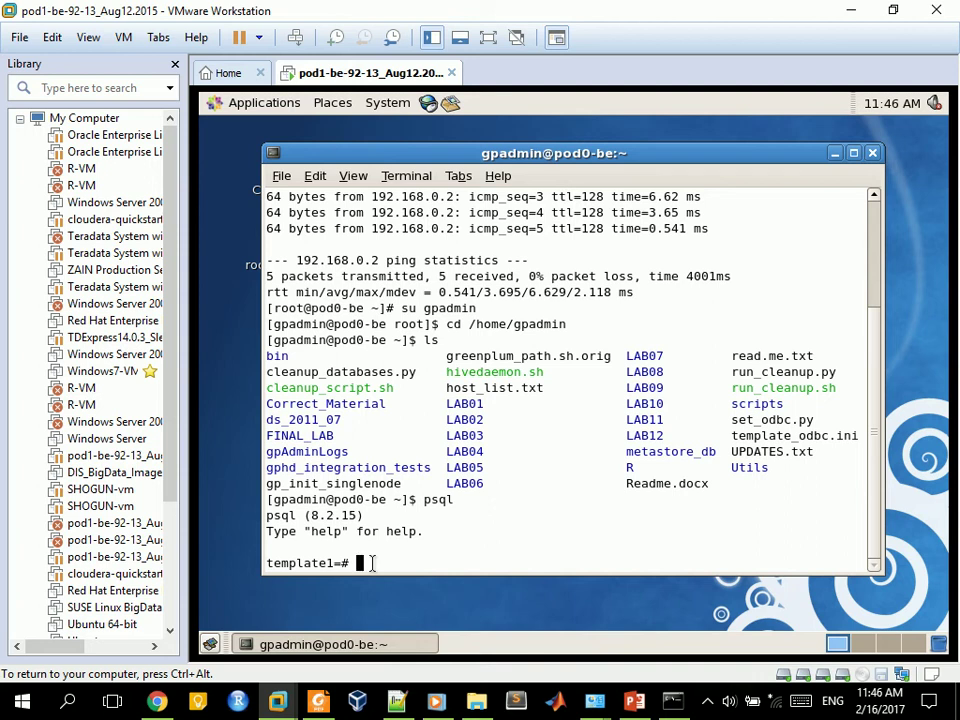
# Step: Type 'create role dbuser01 with login;' at the template1=# prompt, leaving it unsubmitted
pyautogui.write('create role dbuser01')
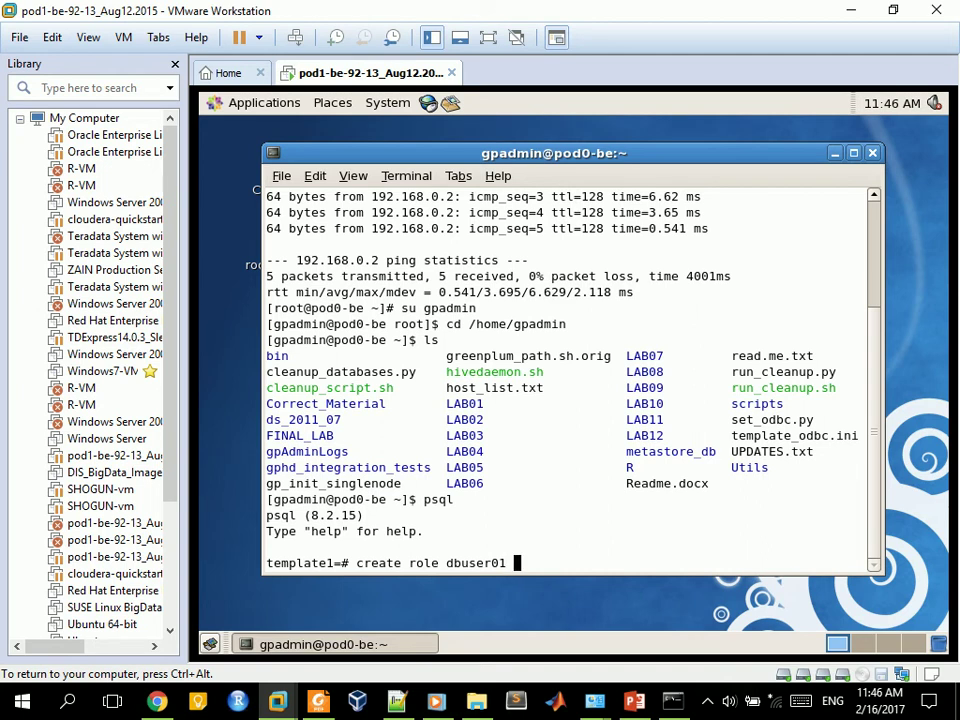
pyautogui.write('with login;')
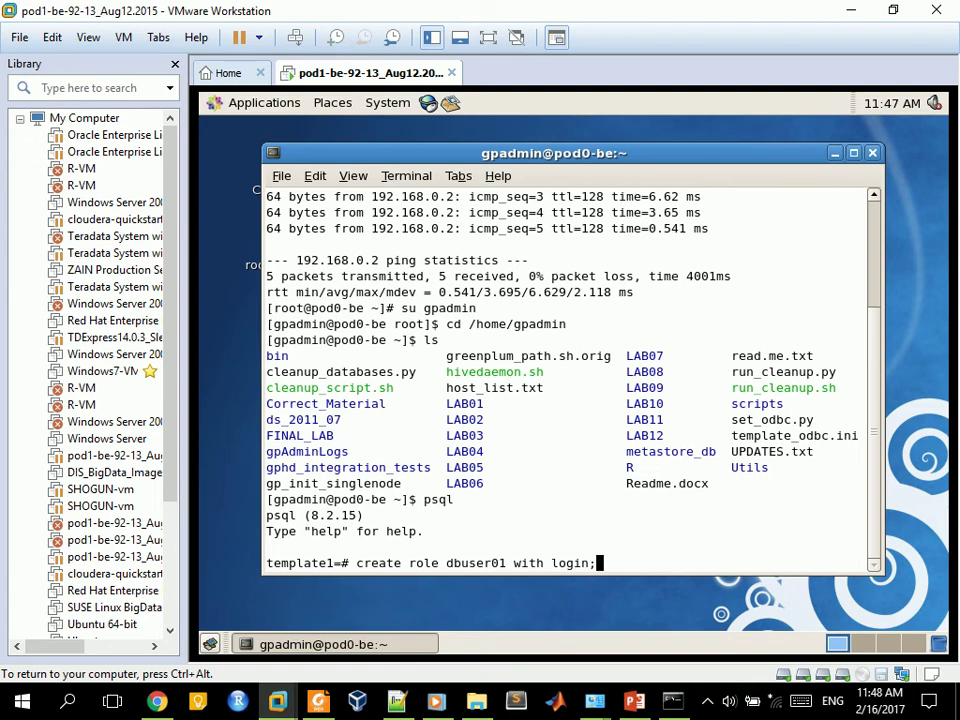
# Step: Run the create role statement, then set a password for dbuser01 with alter role
pyautogui.press('Return')
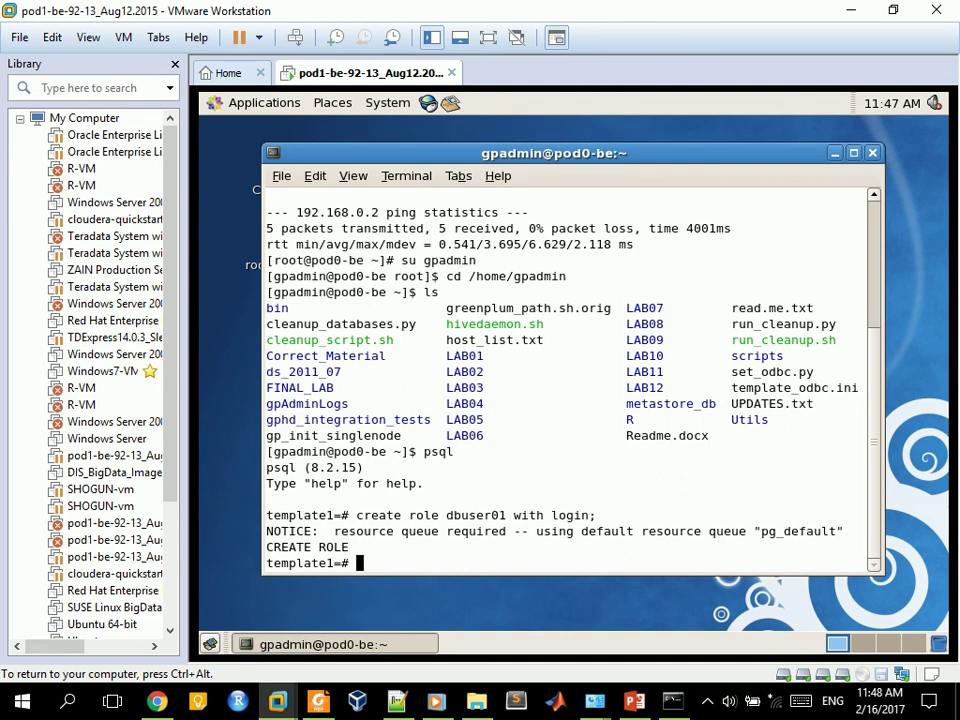
pyautogui.write('alter role dbuser01')
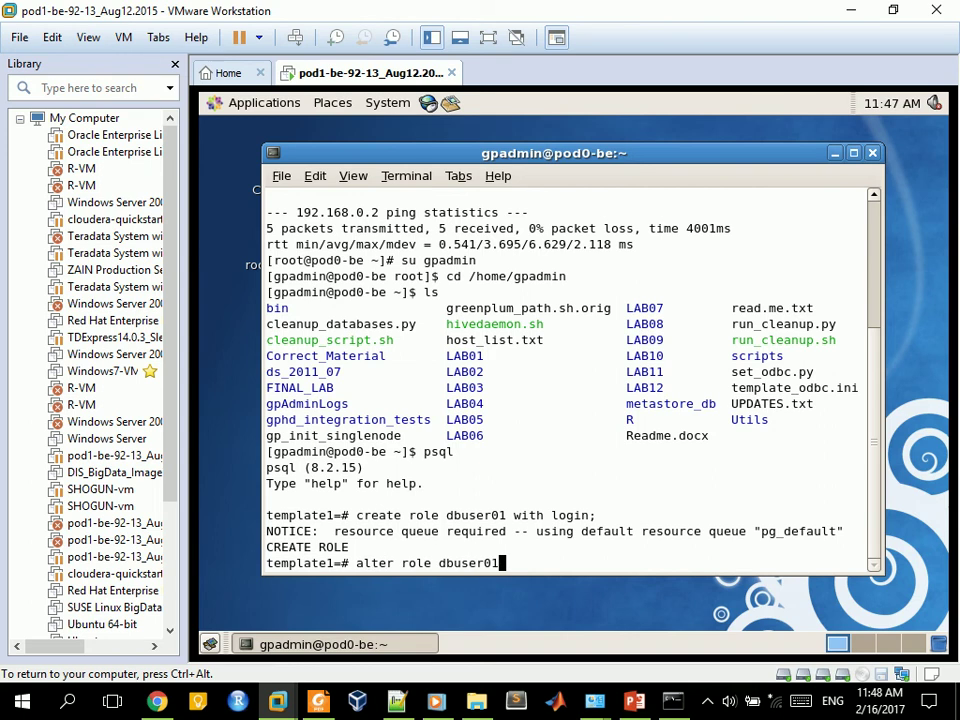
pyautogui.write(' with password ')
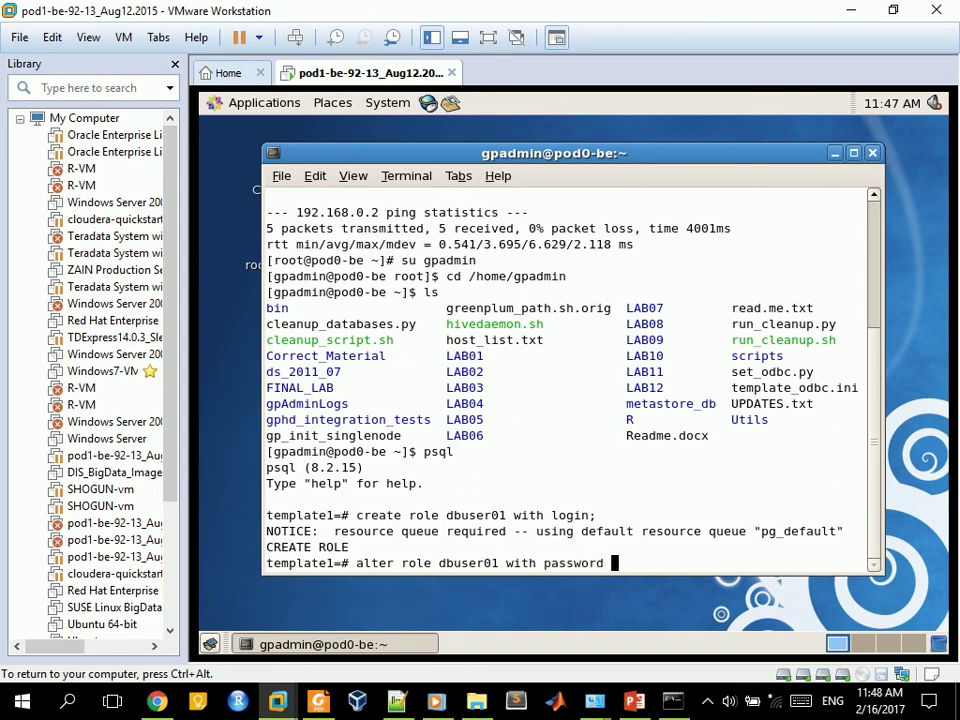
pyautogui.press('Return')
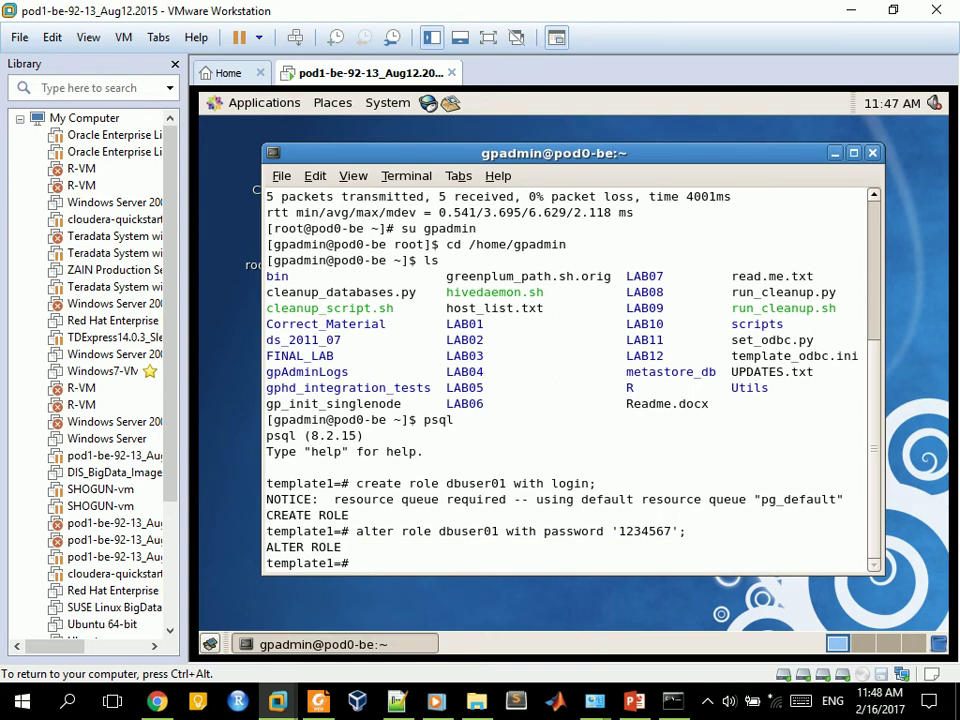
# Step: Quit psql with \q and begin typing a vi command at the shell
pyautogui.write('\\q')
pyautogui.press('Return')
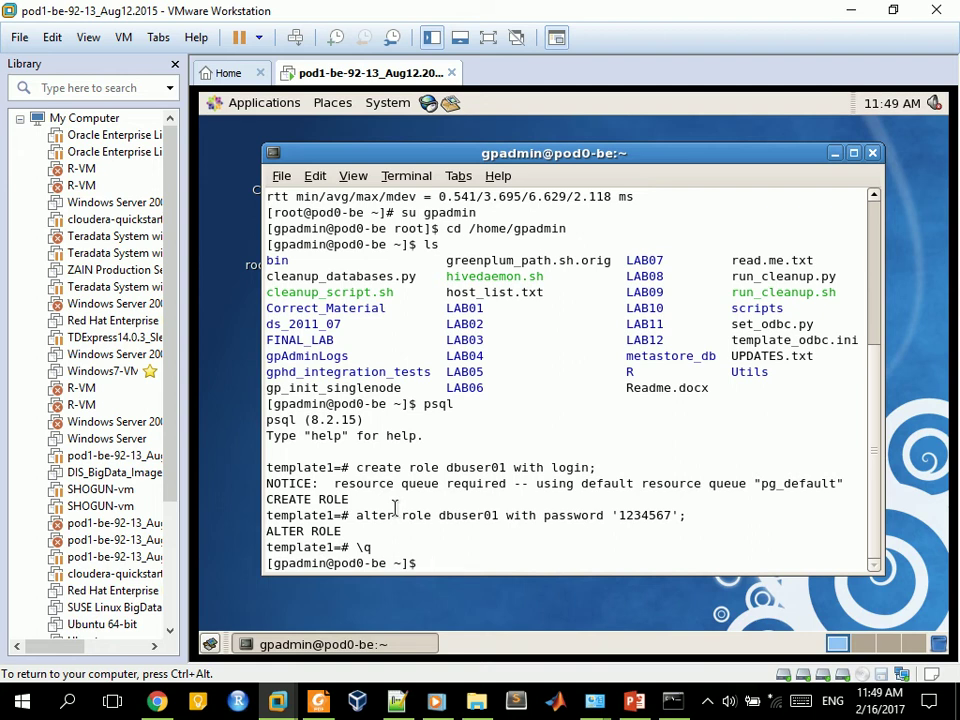
pyautogui.write('vi')
# Step: Open /data/gpdb_master/gpsne-1/pg_hba.conf in vi, then suspend vi with Ctrl+Z
pyautogui.write('data')
pyautogui.press('BackSpace')
pyautogui.press('BackSpace')
pyautogui.press('BackSpace')
pyautogui.press('BackSpace')
pyautogui.write('/data/gpdb_mast')
pyautogui.press('BackSpace')
pyautogui.press('BackSpace')
pyautogui.press('BackSpace')
pyautogui.press('BackSpace')
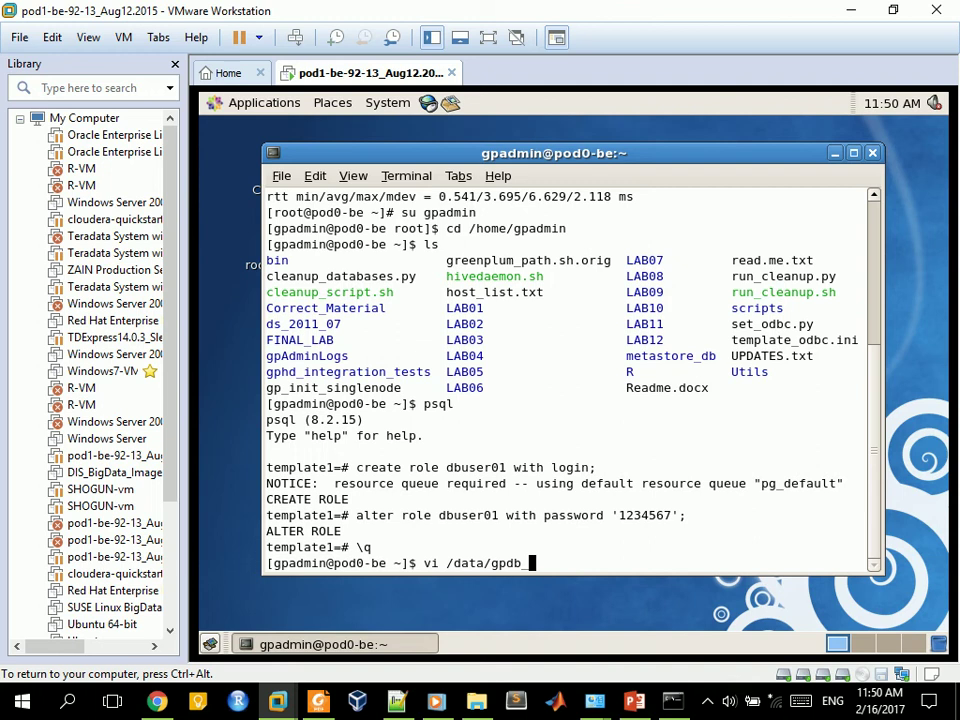
pyautogui.press('Tab')
pyautogui.write('gp')
pyautogui.press('Tab')
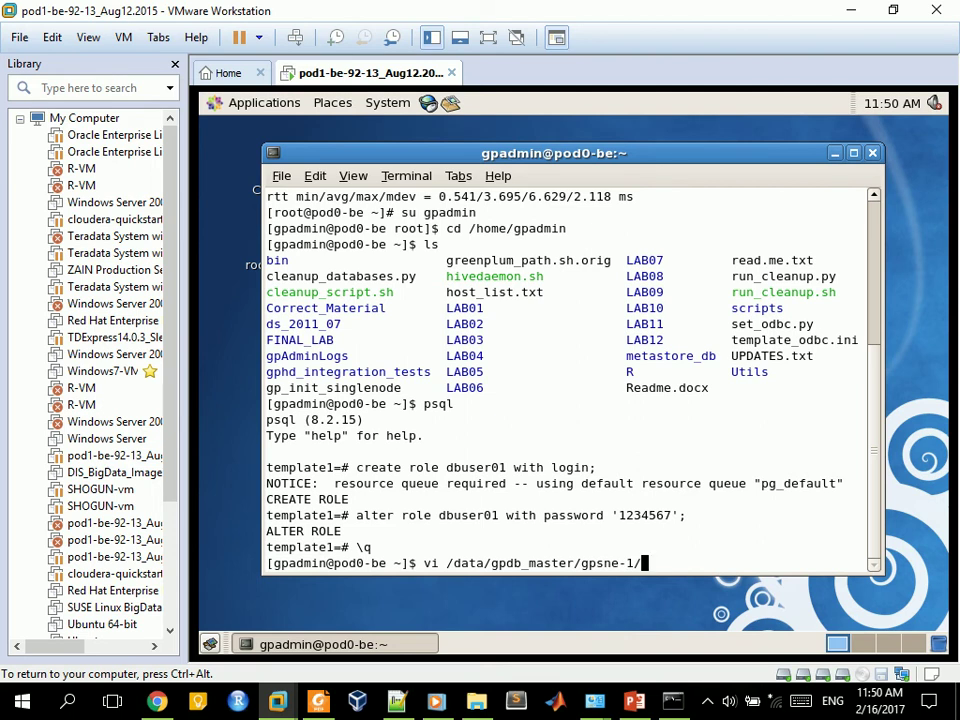
pyautogui.write('pg_hba.conf')
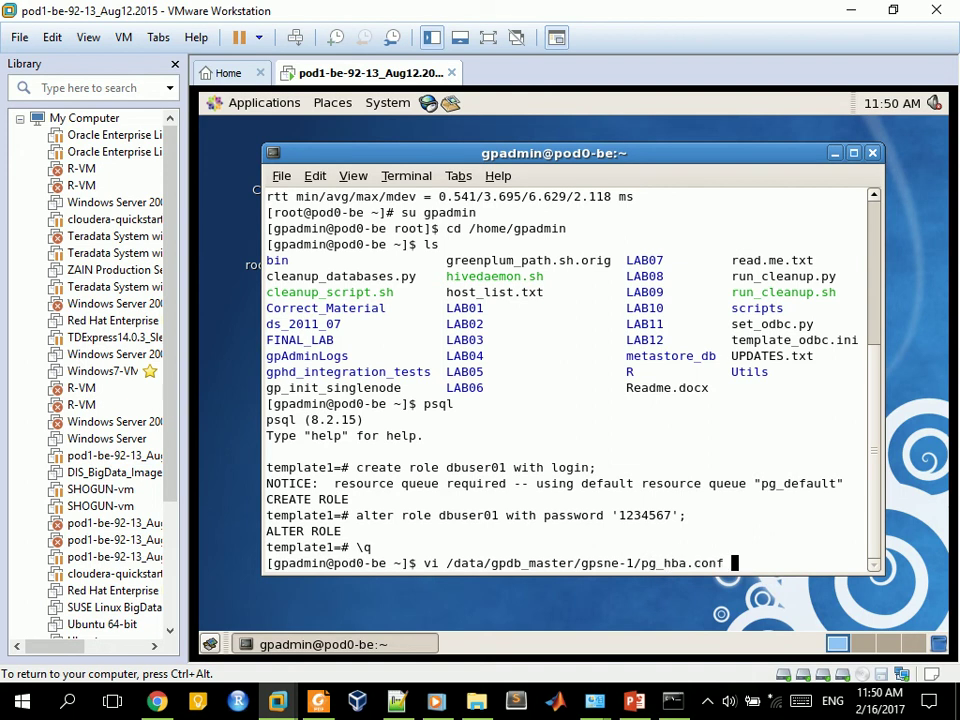
pyautogui.press('Return')
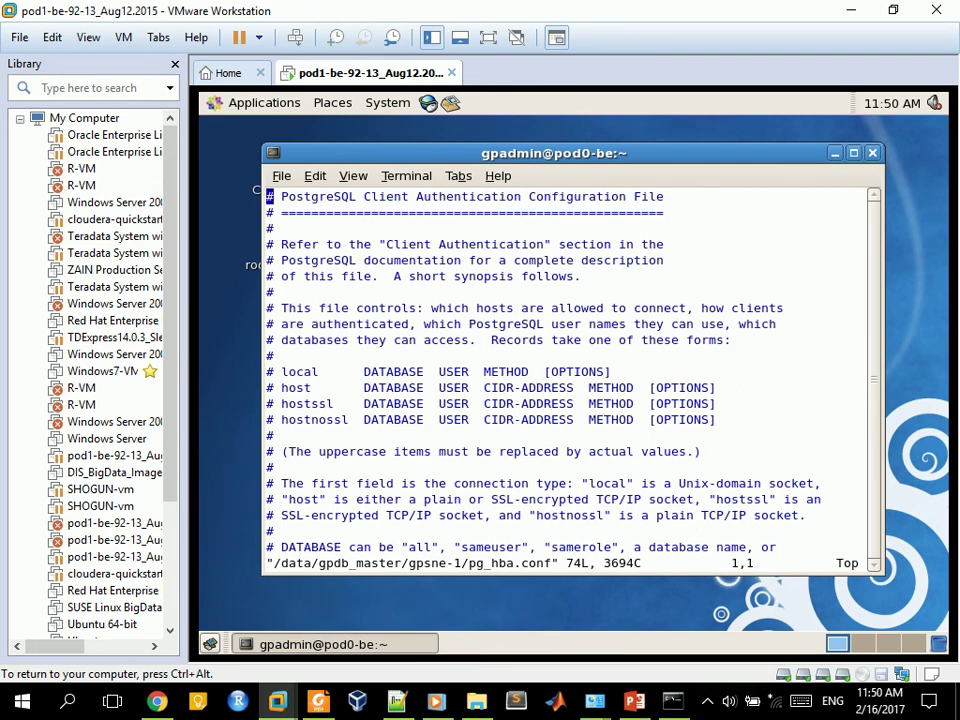
pyautogui.hotkey('ctrl', 'z')
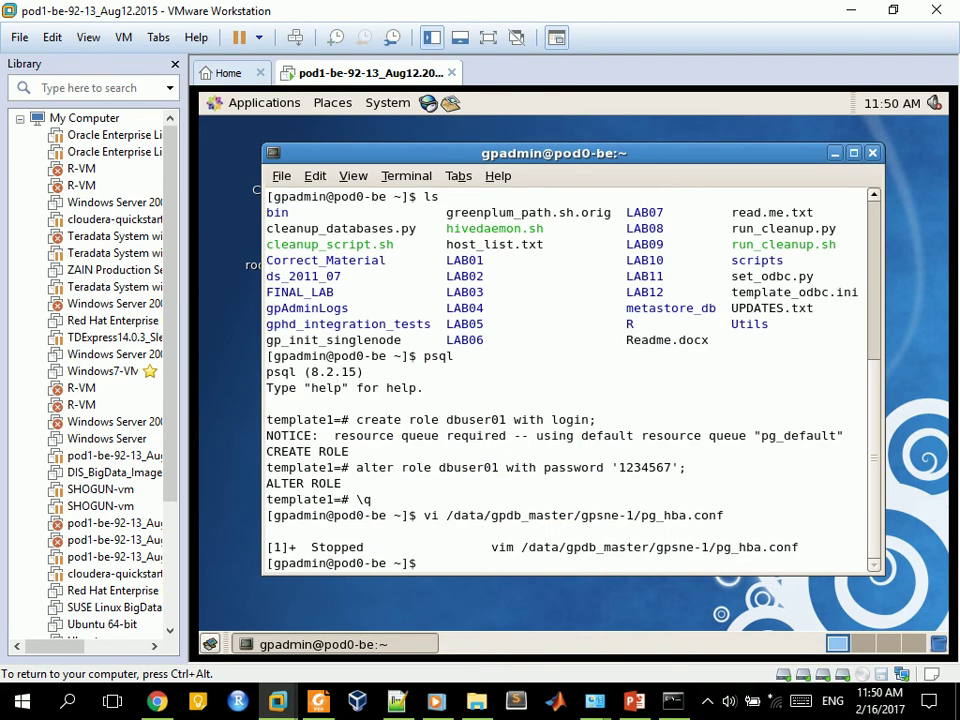
# Step: Switch to root with su and list the home folder's contents
pyautogui.write('su')
pyautogui.press('Return')
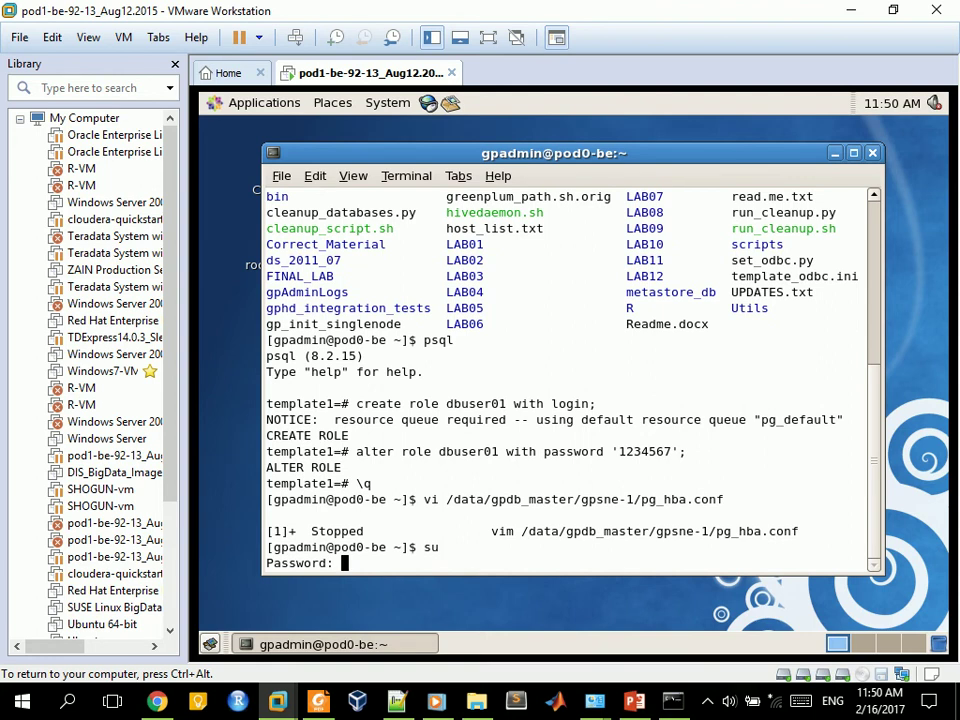
pyautogui.press('Return')
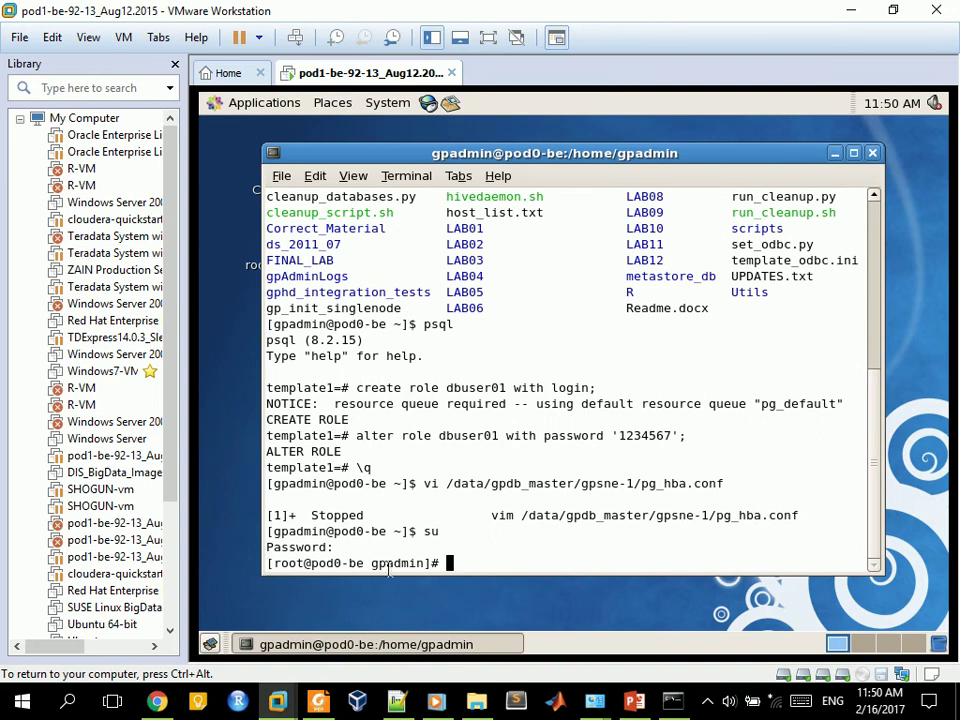
pyautogui.write('ls')
pyautogui.press('Return')
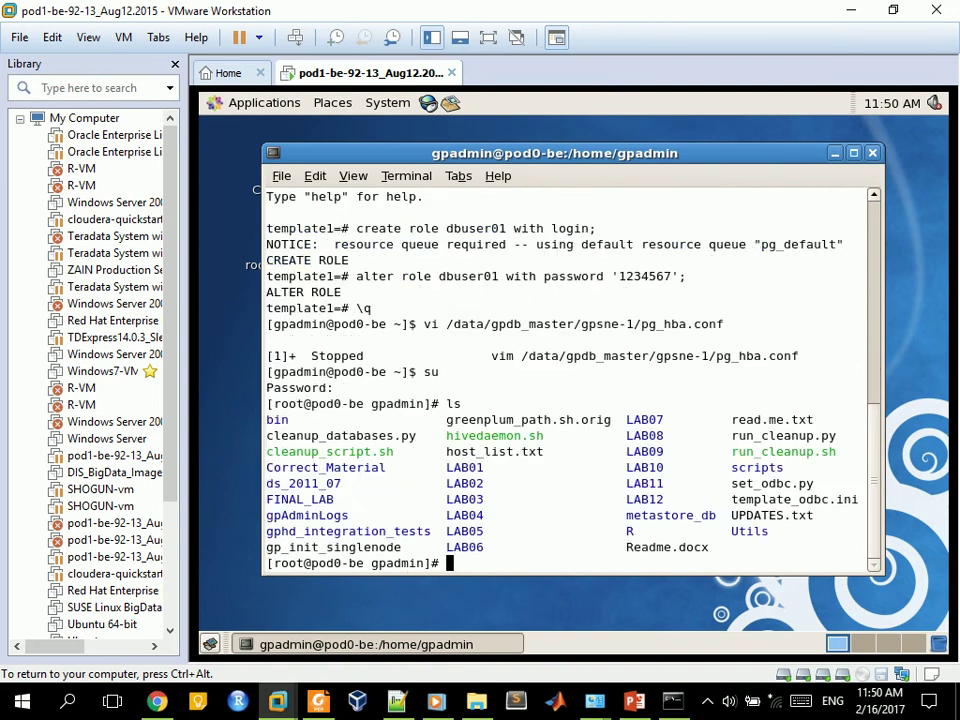
# Step: Change into /data/gpdb_master/gpsne-1, list its files and highlight pg_hba.conf
pyautogui.write('cd /dta')
pyautogui.press('BackSpace')
pyautogui.press('BackSpace')
pyautogui.write('ata/')
pyautogui.write('gp')
pyautogui.write('db_m')
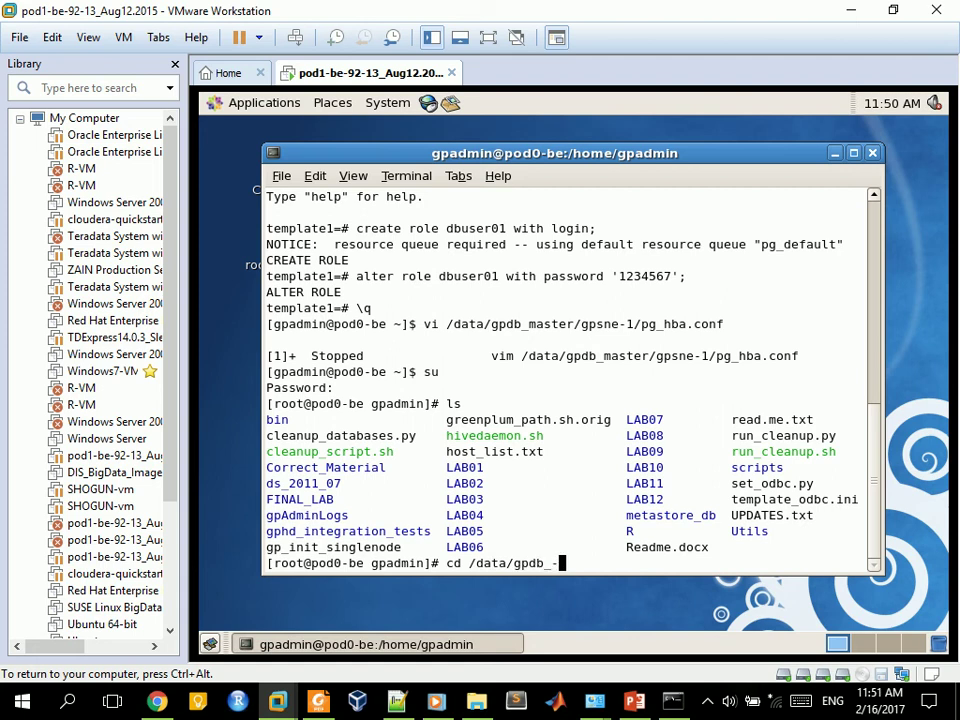
pyautogui.press('Tab')
pyautogui.write('gp')
pyautogui.press('Tab')
pyautogui.press('BackSpace')
pyautogui.write('/gpsne-1/')
pyautogui.press('Return')
pyautogui.write('ls')
pyautogui.press('Return')
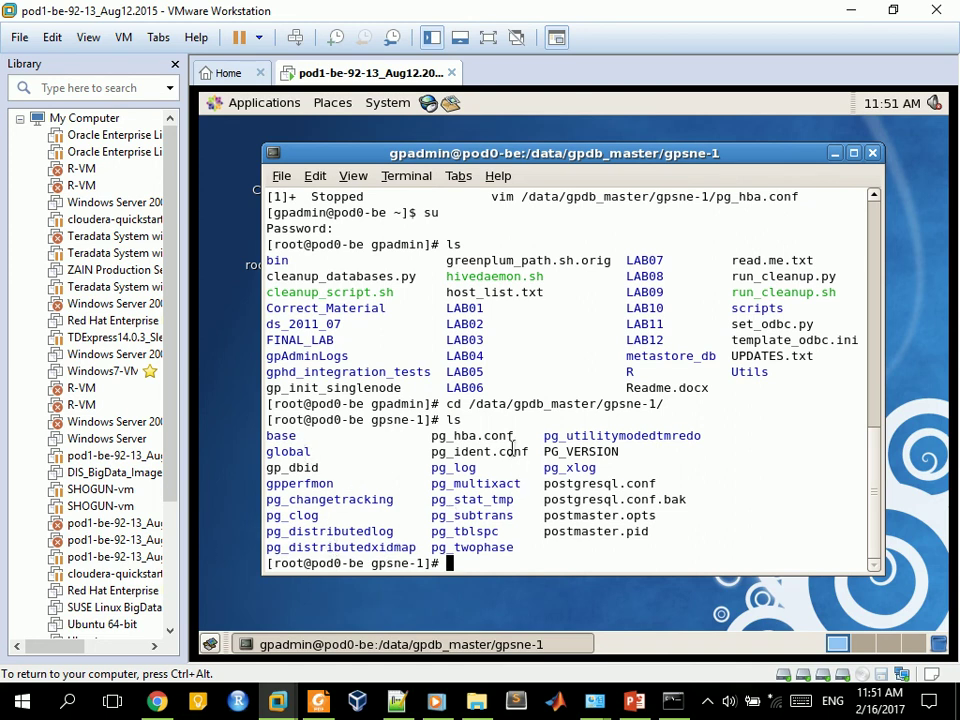
pyautogui.moveTo(521, 436); pyautogui.dragTo(427, 437)
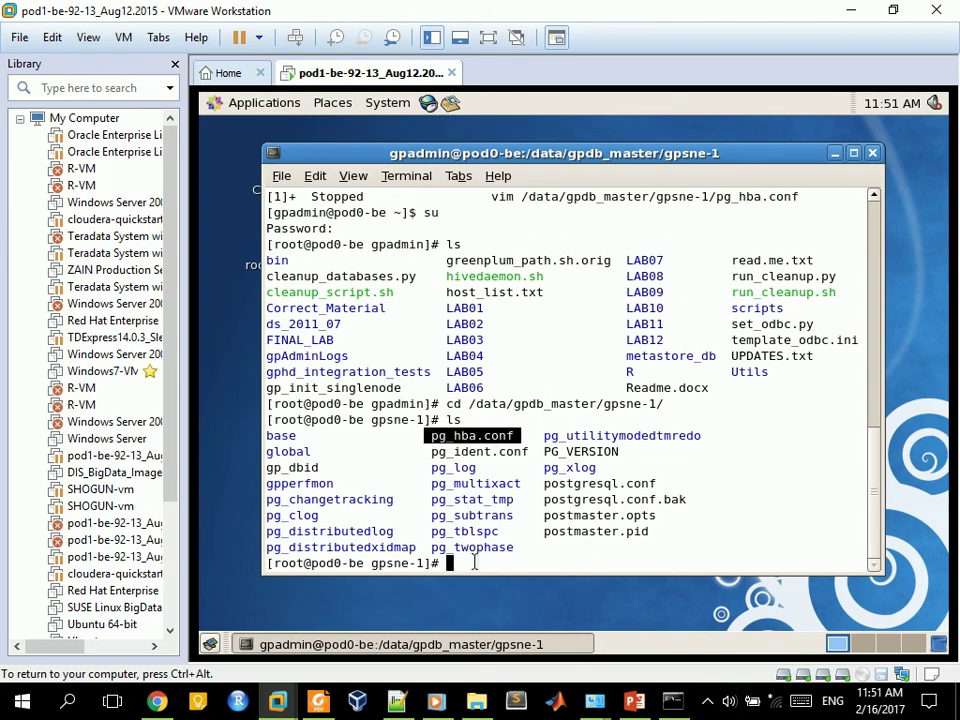
# Step: Open pg_hba.conf in gedit and maximize the editor window
pyautogui.write('gedit ')
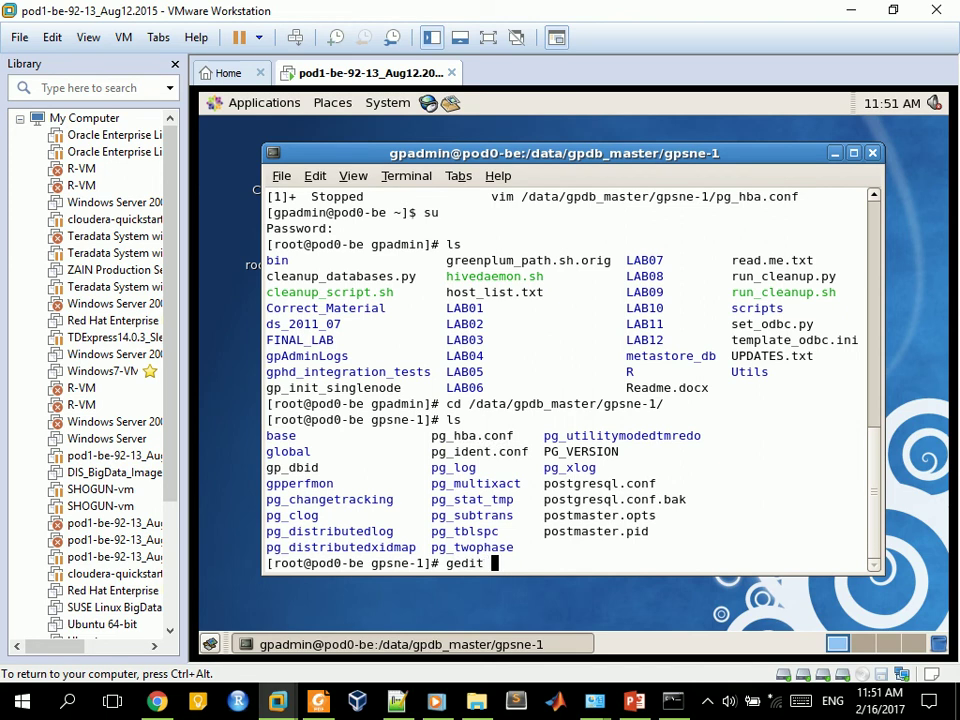
pyautogui.write('ph_hb')
pyautogui.press('BackSpace')
pyautogui.press('BackSpace')
pyautogui.press('BackSpace')
pyautogui.press('BackSpace')
pyautogui.press('BackSpace')
pyautogui.write('pg_h')
pyautogui.press('Tab')
pyautogui.press('Return')
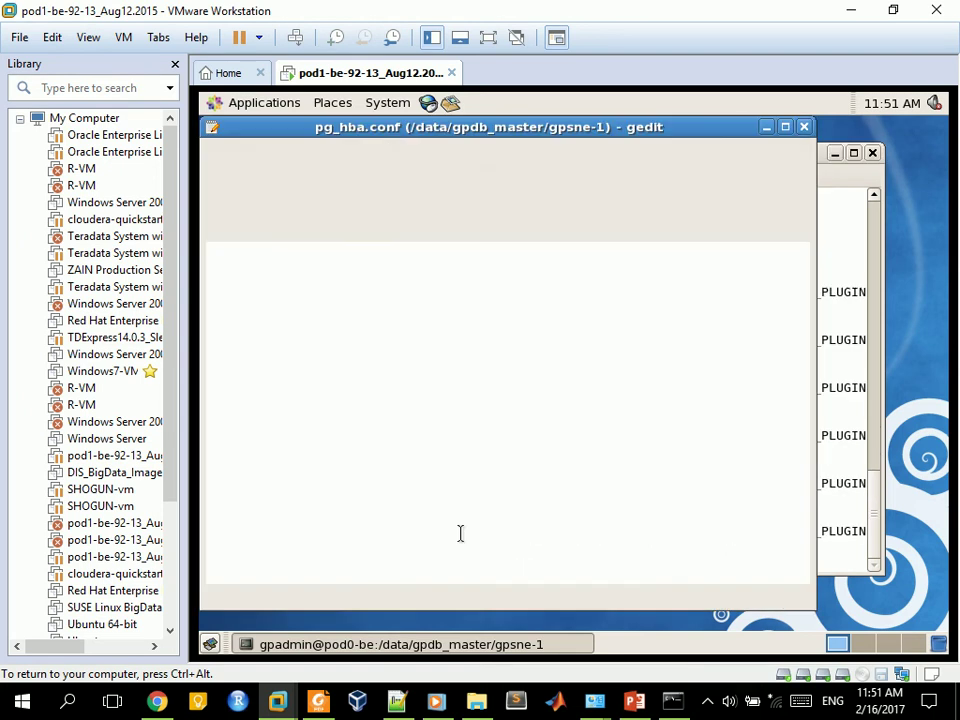
pyautogui.doubleClick(422, 127)
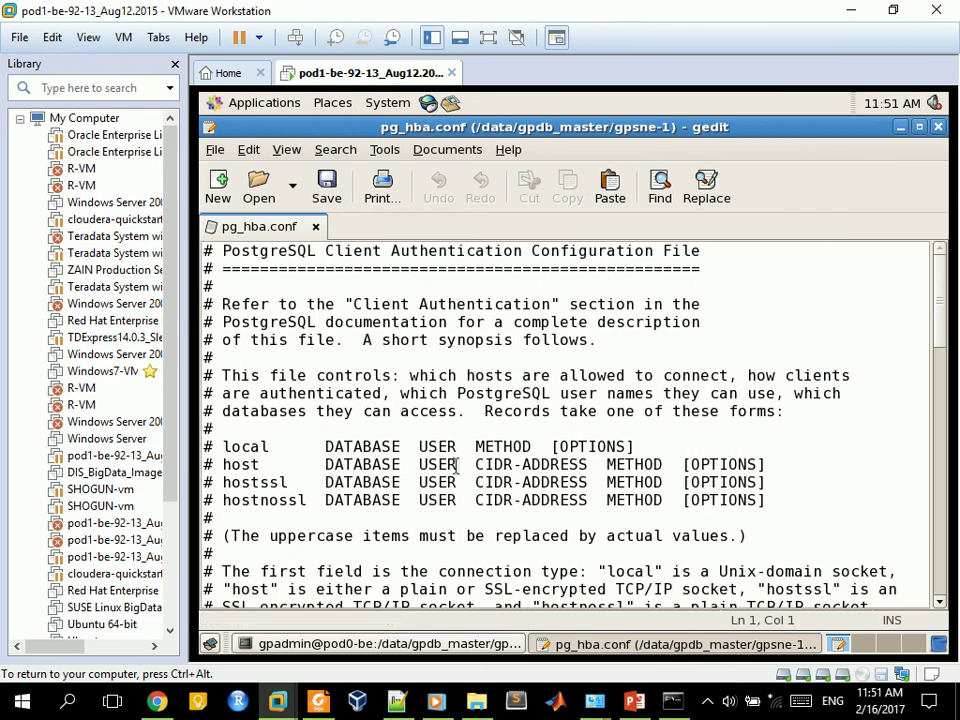
# Step: Copy the four gpadmin access rules and paste a duplicate set below them
pyautogui.click(456, 464)
pyautogui.press('Down')
pyautogui.press('Down')
pyautogui.press('Down')
pyautogui.press('Down')
pyautogui.press('Down')
pyautogui.press('Down')
pyautogui.press('Down')
pyautogui.press('Down')
pyautogui.press('Down')
pyautogui.press('Down')
pyautogui.press('Down')
pyautogui.press('Down')
pyautogui.press('Down')
pyautogui.press('Down')
pyautogui.press('Down')
pyautogui.press('Down')
pyautogui.press('Down')
pyautogui.press('Down')
pyautogui.press('Down')
pyautogui.press('Down')
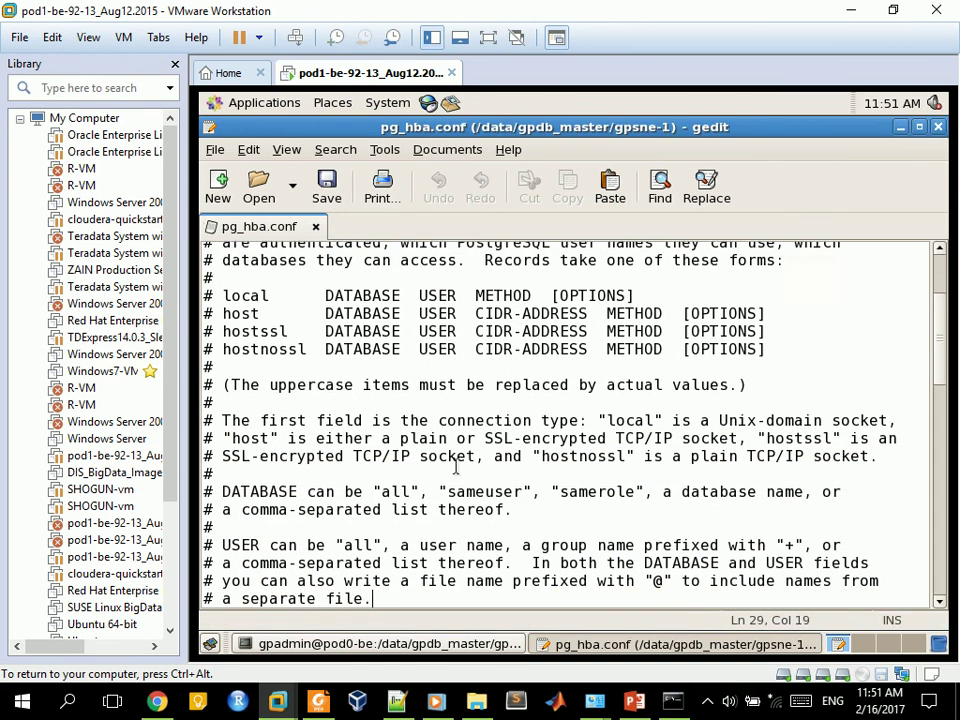
pyautogui.press('Down')
pyautogui.press('Down')
pyautogui.press('Down')
pyautogui.press('Down')
pyautogui.press('Down')
pyautogui.press('Down')
pyautogui.press('Down')
pyautogui.press('Down')
pyautogui.press('Down')
pyautogui.press('Down')
pyautogui.press('Down')
pyautogui.press('Down')
pyautogui.press('Down')
pyautogui.press('Down')
pyautogui.press('Down')
pyautogui.press('Down')
pyautogui.press('Down')
pyautogui.press('Down')
pyautogui.press('Down')
pyautogui.press('Down')
pyautogui.press('Up')
pyautogui.press('Up')
pyautogui.press('Up')
pyautogui.press('Up')
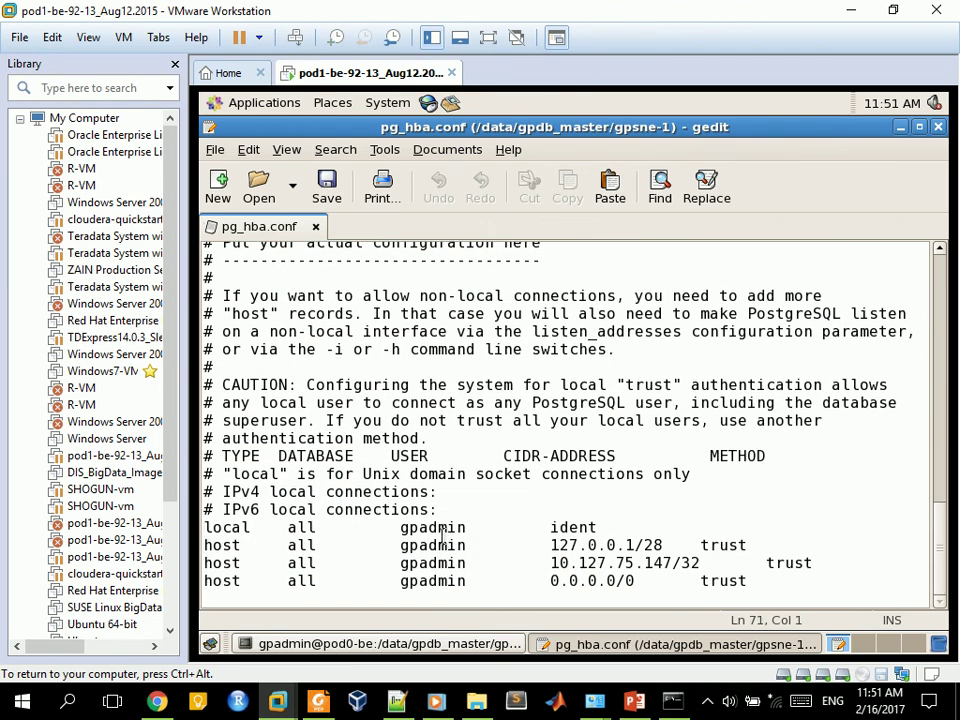
pyautogui.hotkey('shift', 'Down')
pyautogui.hotkey('shift', 'Down')
pyautogui.hotkey('shift', 'Down')
pyautogui.hotkey('shift', 'Down')
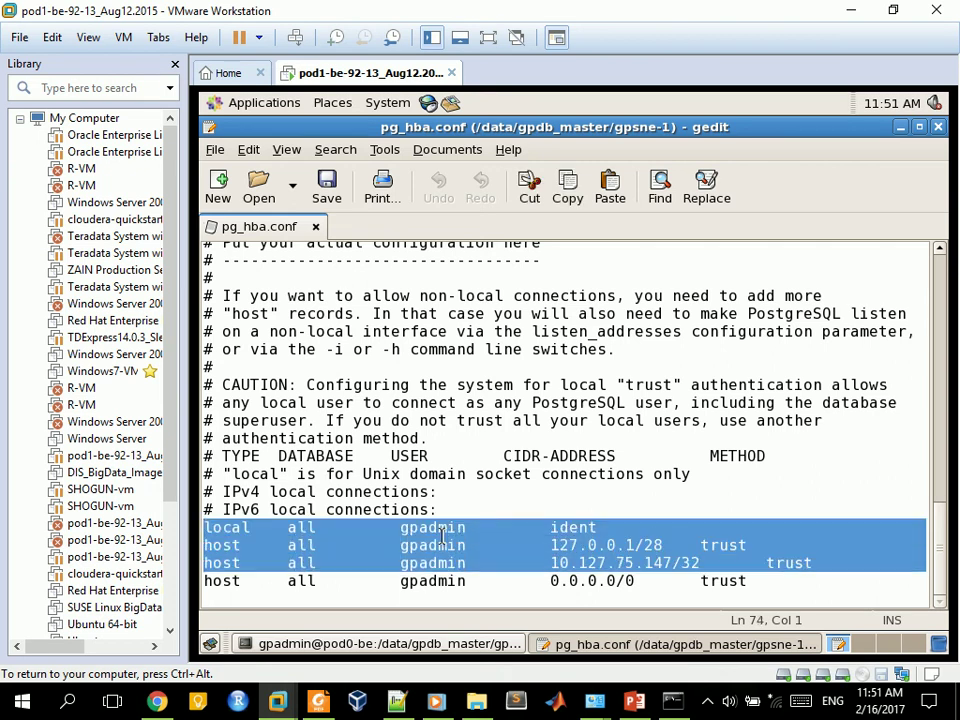
pyautogui.hotkey('ctrl', 'c')
pyautogui.press('Right')
pyautogui.press('Return')
pyautogui.press('Return')
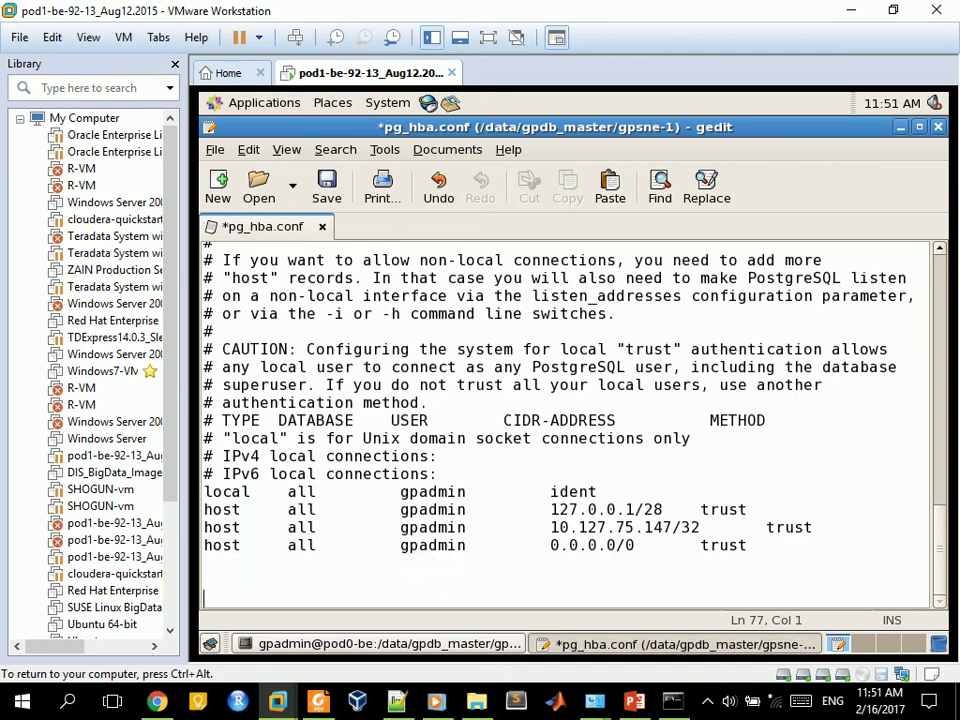
pyautogui.hotkey('ctrl', 'v')
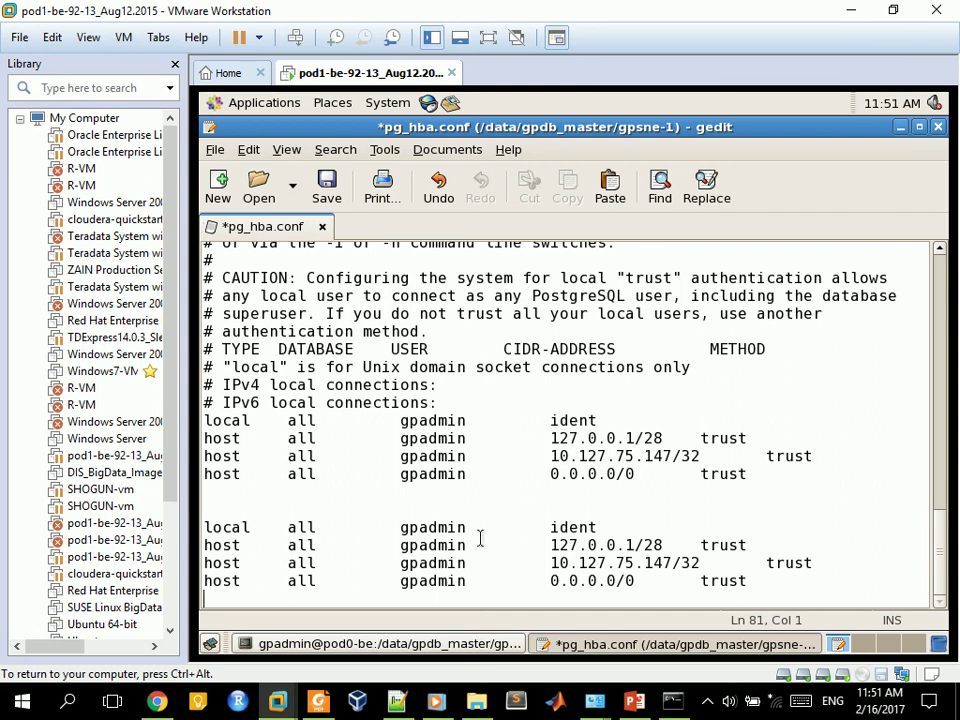
# Step: Replace gpadmin with dbuser01 in the pasted local rule and copy that name
pyautogui.doubleClick(418, 533)
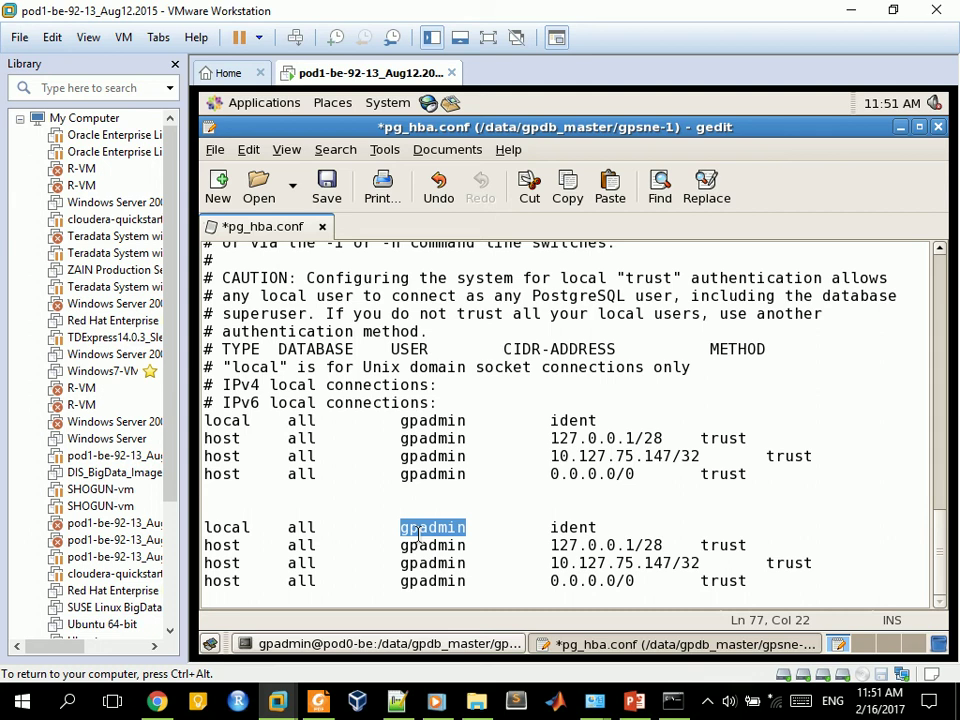
pyautogui.write('dbuser01')
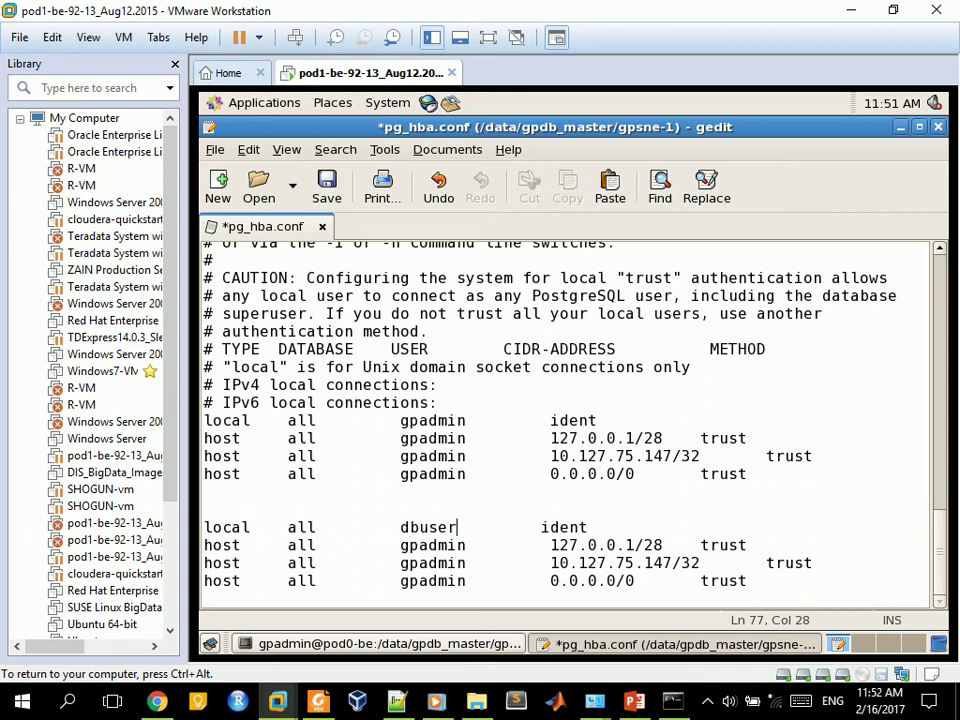
pyautogui.hotkey('shift', 'Left')
pyautogui.hotkey('shift', 'Left')
pyautogui.hotkey('shift', 'Left')
pyautogui.hotkey('shift', 'Left')
pyautogui.hotkey('shift', 'Left')
pyautogui.hotkey('shift', 'Left')
pyautogui.hotkey('shift', 'Left')
pyautogui.hotkey('shift', 'Left')
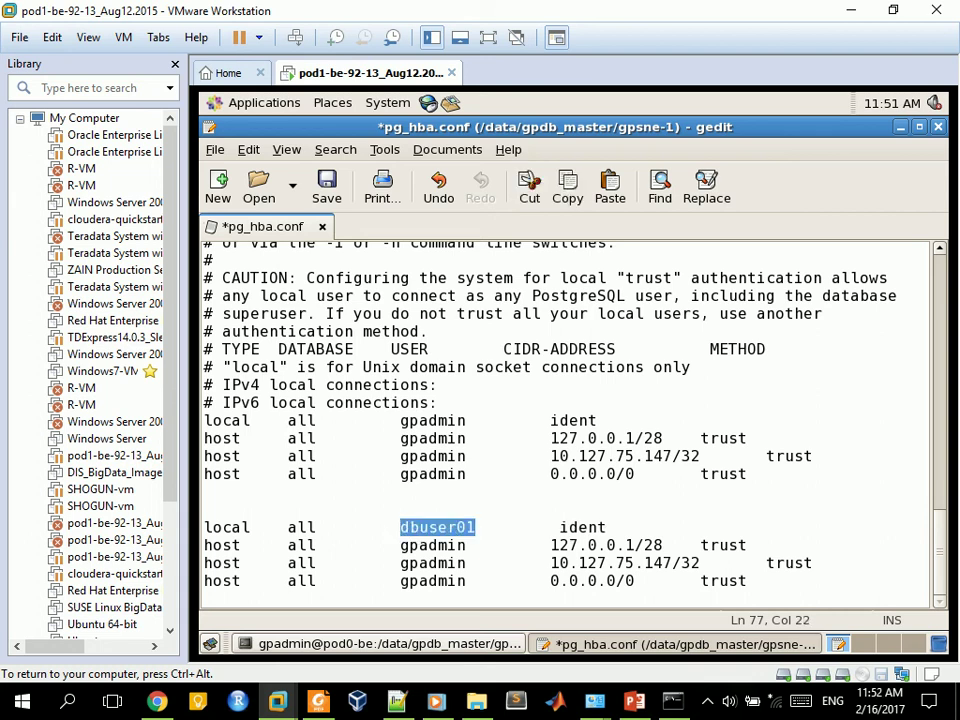
pyautogui.hotkey('ctrl', 'c')
# Step: Paste dbuser01 over gpadmin in the 127.0.0.1/28, 10.127.75.147/32 and 0.0.0.0/0 entries
pyautogui.press('Down')
pyautogui.hotkey('shift', 'Right')
pyautogui.hotkey('shift', 'Right')
pyautogui.hotkey('shift', 'Right')
pyautogui.hotkey('shift', 'Right')
pyautogui.hotkey('shift', 'Right')
pyautogui.hotkey('shift', 'Right')
pyautogui.hotkey('shift', 'Right')
pyautogui.hotkey('ctrl', 'v')
pyautogui.press('Down')
pyautogui.press('Left')
pyautogui.hotkey('shift', 'Left')
pyautogui.hotkey('shift', 'Left')
pyautogui.hotkey('shift', 'Left')
pyautogui.hotkey('shift', 'Left')
pyautogui.hotkey('shift', 'Left')
pyautogui.hotkey('shift', 'Left')
pyautogui.hotkey('shift', 'Left')
pyautogui.hotkey('ctrl', 'v')
pyautogui.press('Down')
pyautogui.press('Left')
pyautogui.press('Left')
pyautogui.press('Left')
pyautogui.press('Left')
pyautogui.press('Left')
pyautogui.press('Left')
pyautogui.press('Left')
pyautogui.press('Left')
pyautogui.hotkey('shift', 'Right')
pyautogui.hotkey('shift', 'Right')
pyautogui.hotkey('shift', 'Right')
pyautogui.hotkey('shift', 'Right')
pyautogui.hotkey('shift', 'Right')
pyautogui.hotkey('shift', 'Right')
pyautogui.hotkey('shift', 'Right')
pyautogui.hotkey('ctrl', 'v')
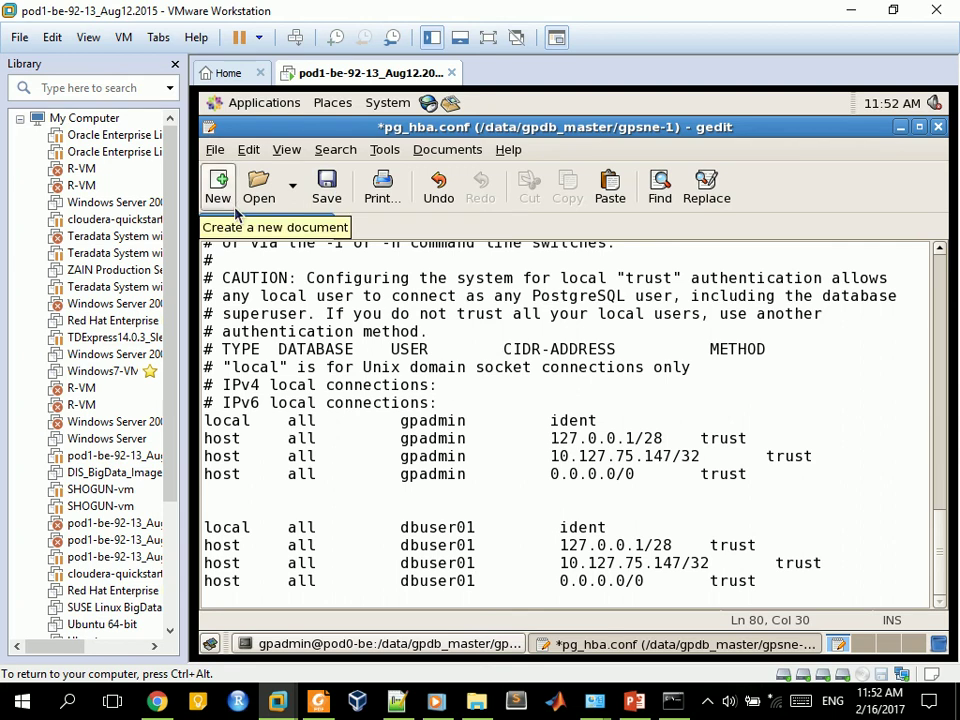
# Step: Save the edited pg_hba.conf and quit gedit
pyautogui.click(338, 204)
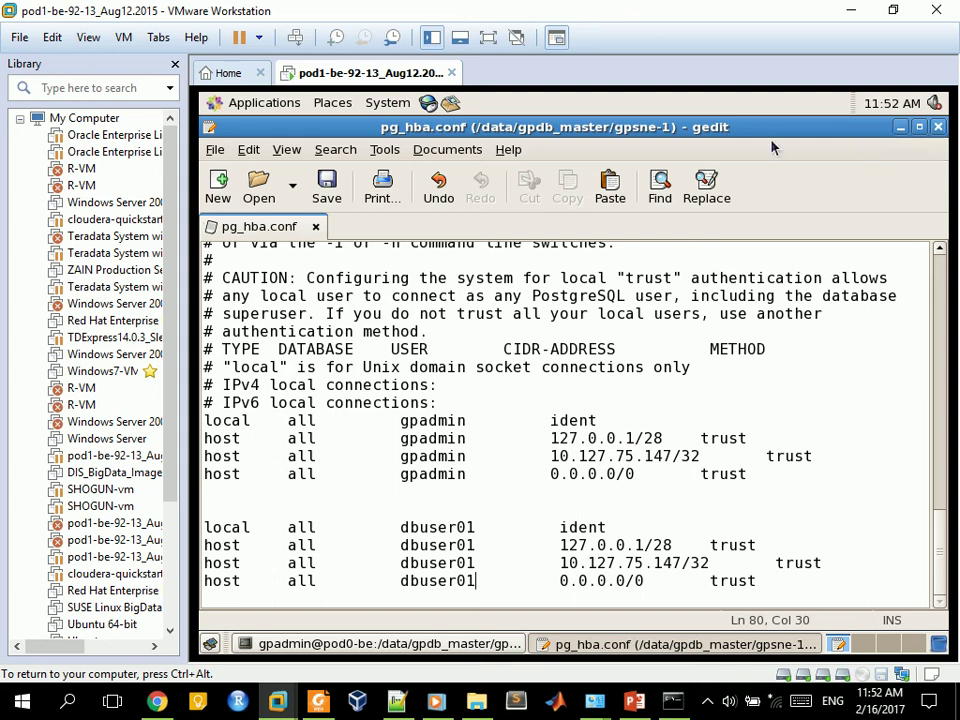
pyautogui.click(327, 183)
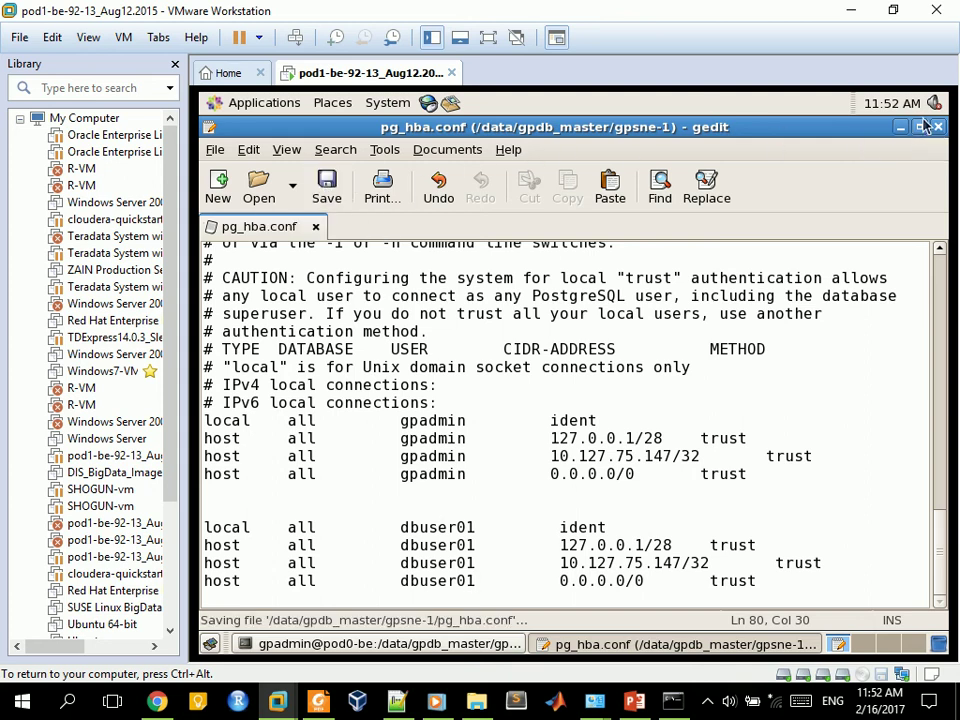
pyautogui.hotkey('ctrl', 'q')
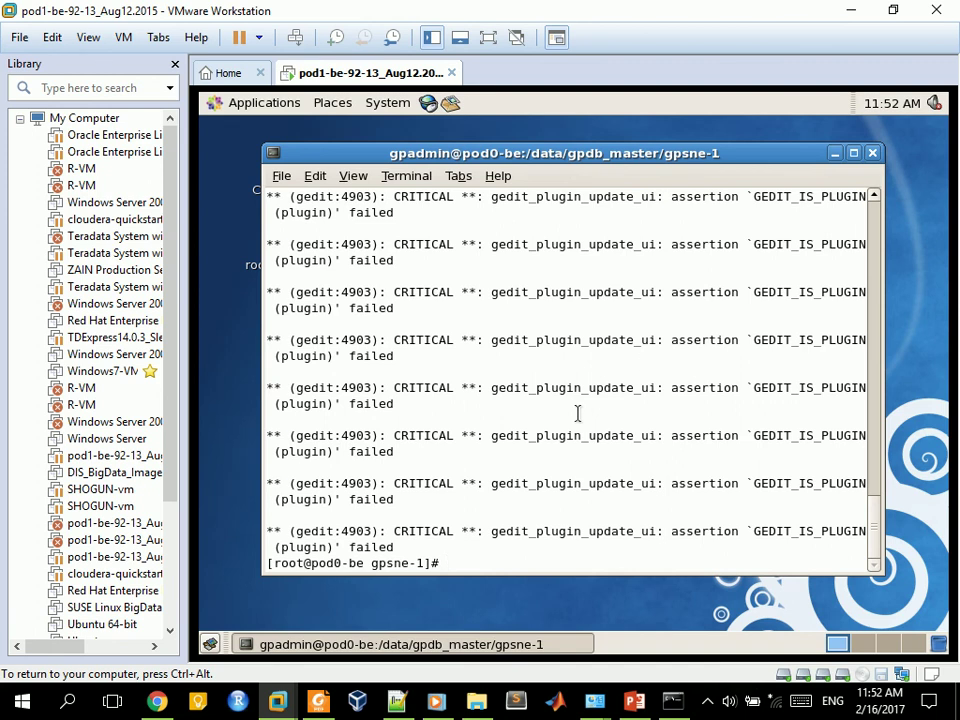
# Step: Run su in the terminal and erase the extra su typed afterwards
pyautogui.write('su')
pyautogui.press('Return')
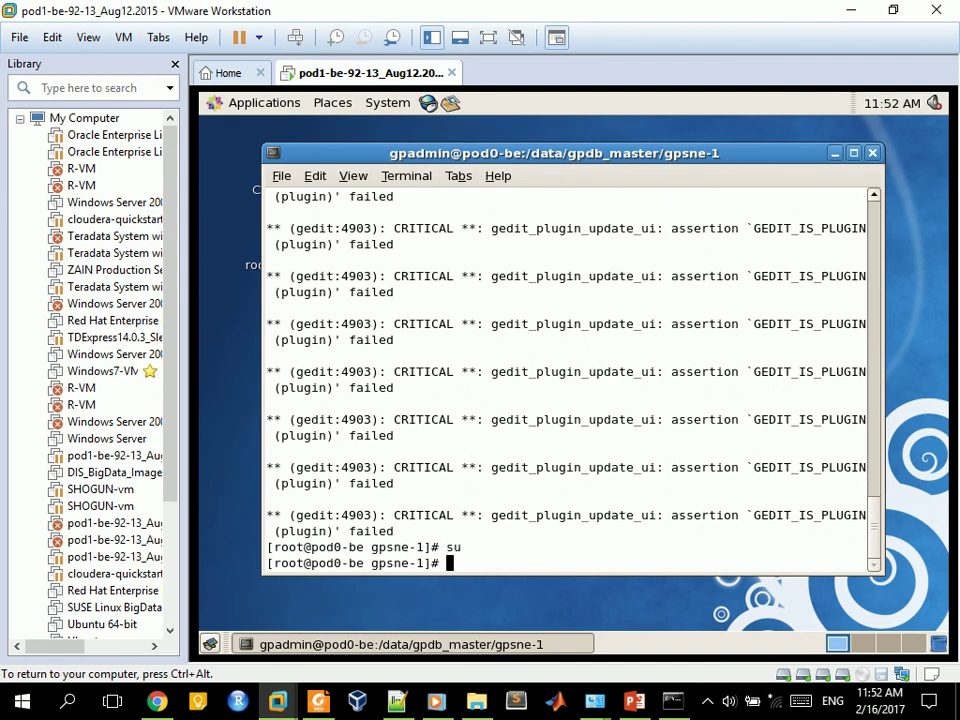
pyautogui.write('su')
pyautogui.press('BackSpace')
pyautogui.press('BackSpace')
pyautogui.press('BackSpace')
pyautogui.click(636, 702)
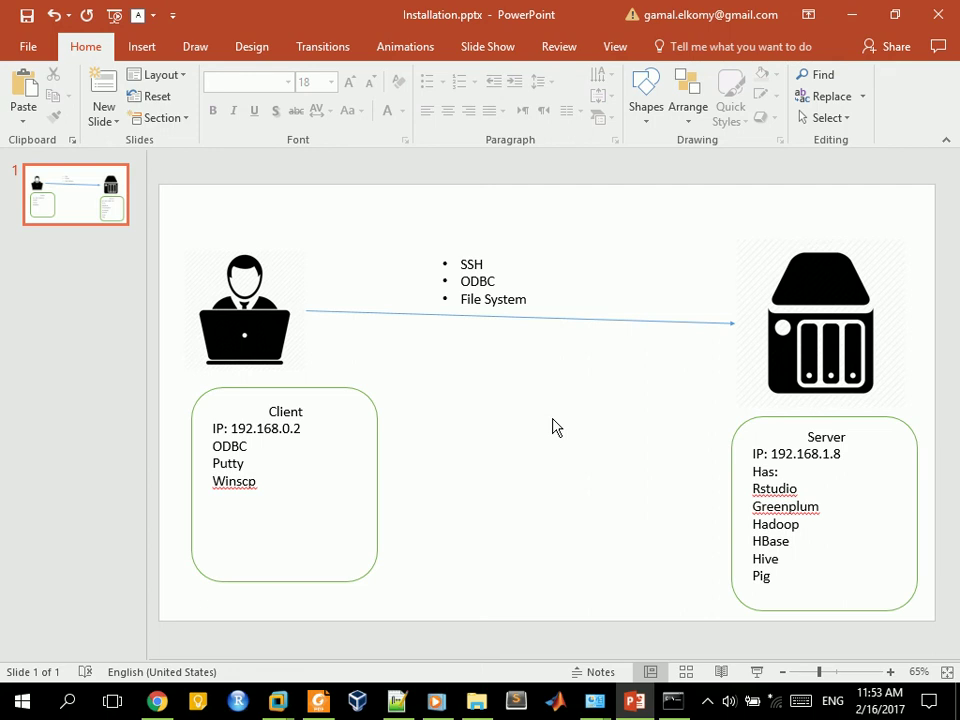
pyautogui.moveTo(283, 712)
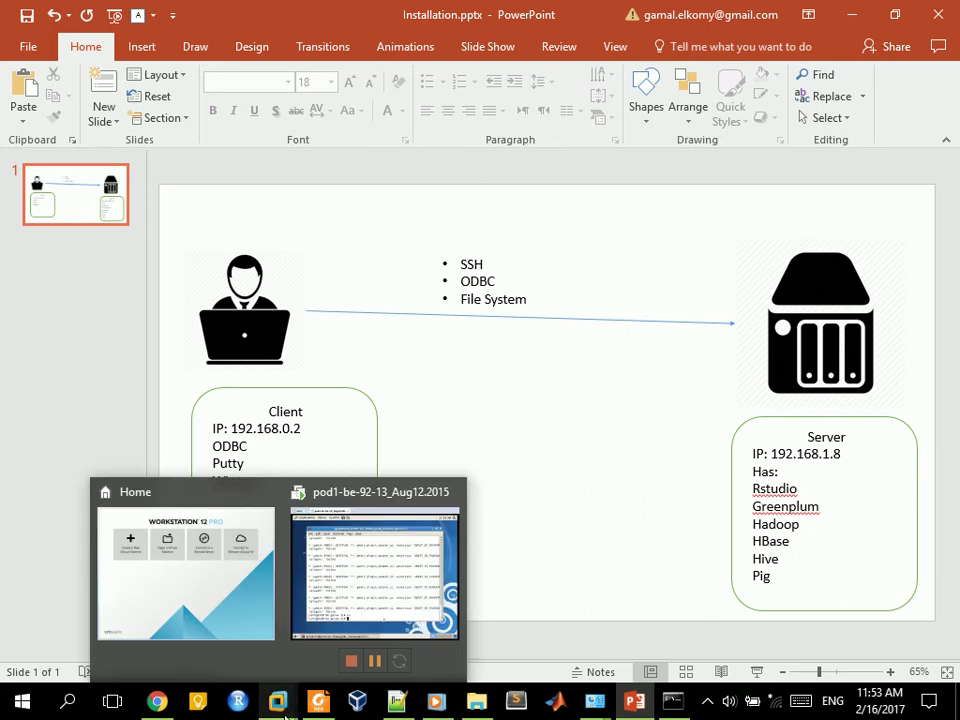
pyautogui.click(343, 579)
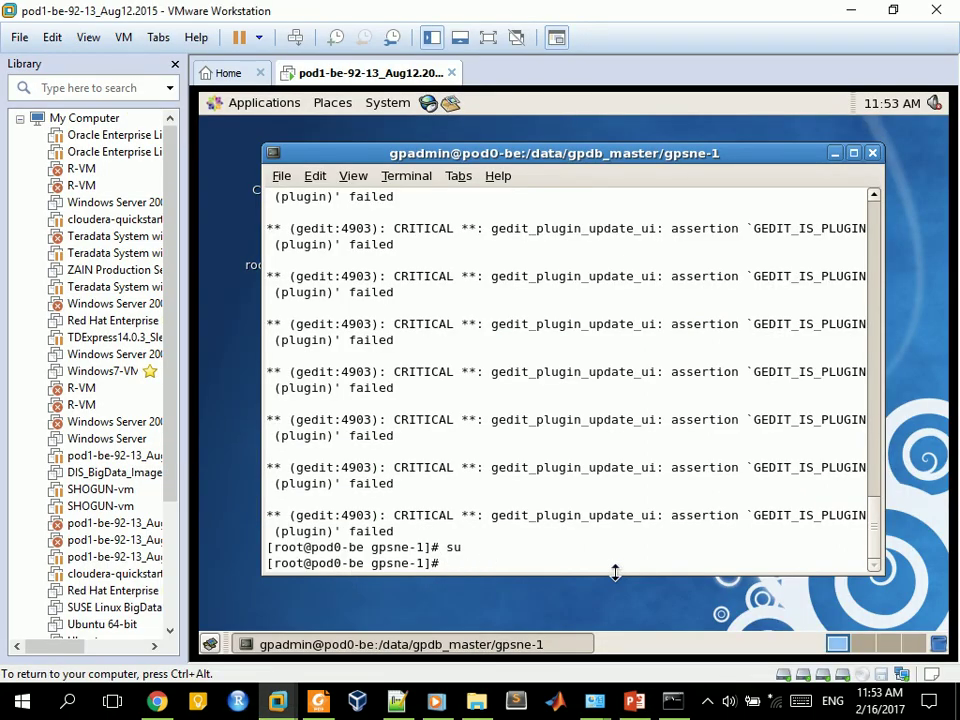
# Step: Switch to gpadmin with su gpadmin and start typing pg_ctl -D /data/gpdb_
pyautogui.write('su gpadmin')
pyautogui.press('Return')
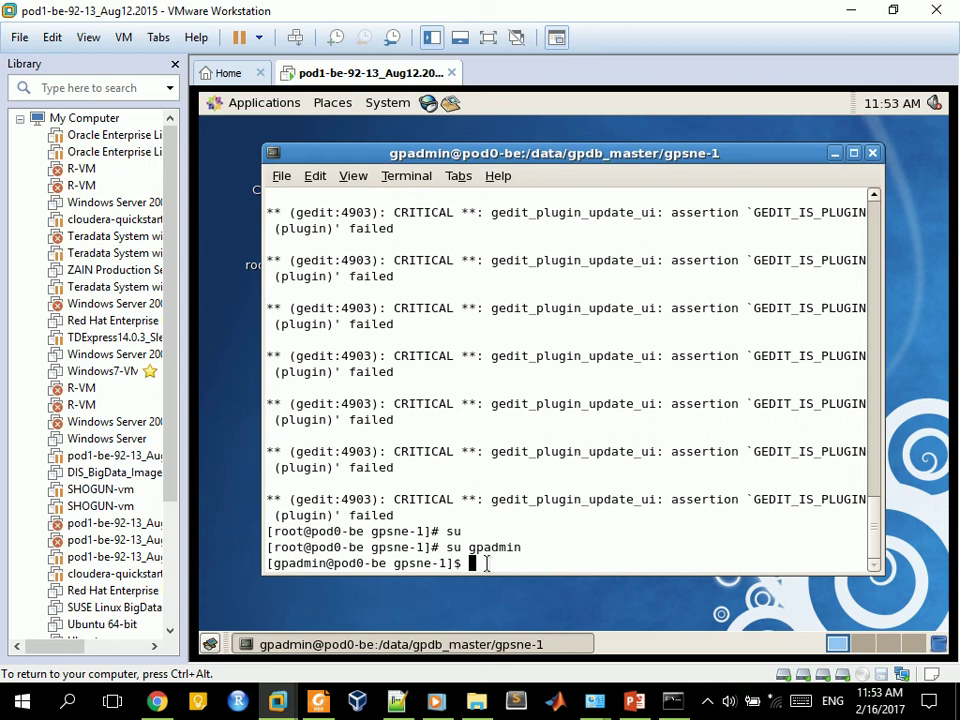
pyautogui.write('psql')
pyautogui.press('BackSpace')
pyautogui.press('BackSpace')
pyautogui.press('BackSpace')
pyautogui.press('BackSpace')
pyautogui.press('BackSpace')
pyautogui.write('pg_ctl -D /')
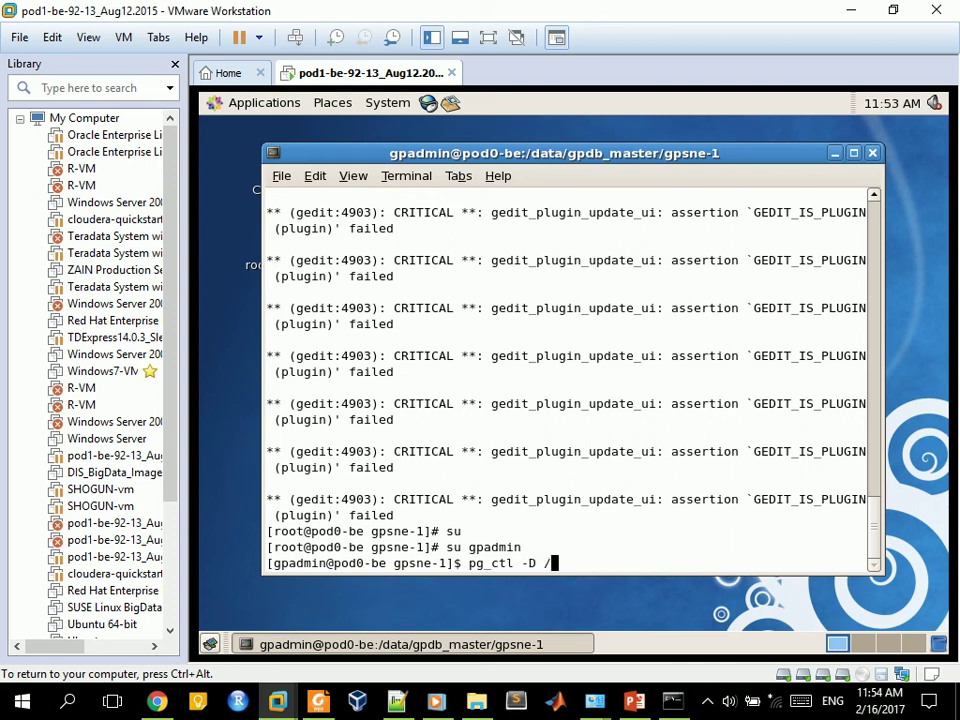
pyautogui.write('data/gpdb_master/gp')
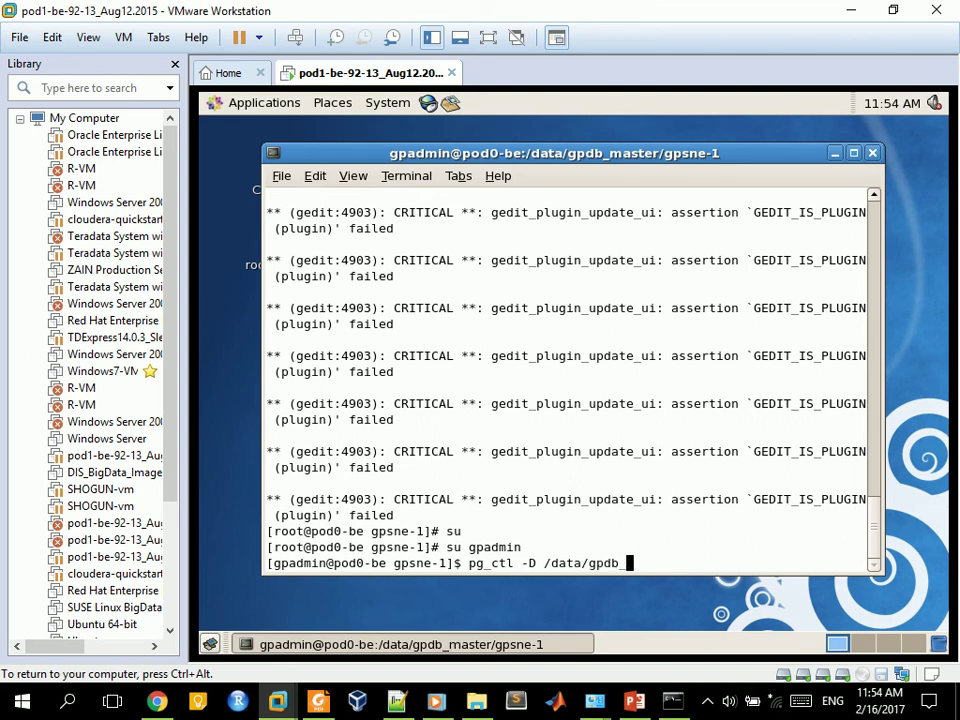
# Step: Run pg_ctl -D /data/gpdb_master/gpsne-1 reload, getting 'server signaled'
pyautogui.press('Tab')
pyautogui.write('gp')
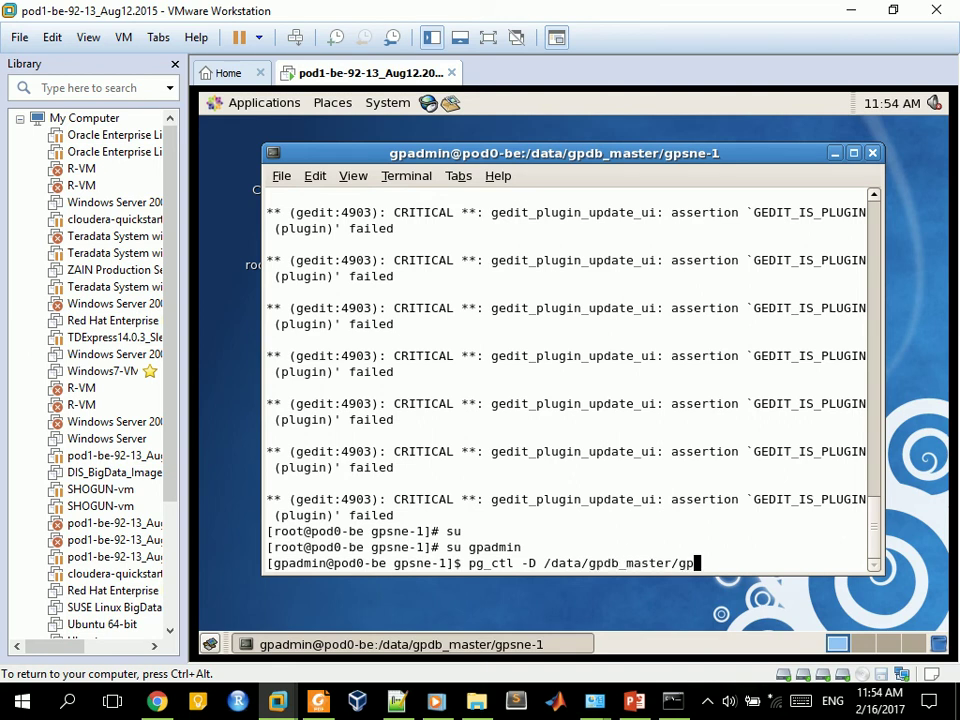
pyautogui.press('Tab')
pyautogui.press('BackSpace')
pyautogui.press('BackSpace')
pyautogui.write('reload')
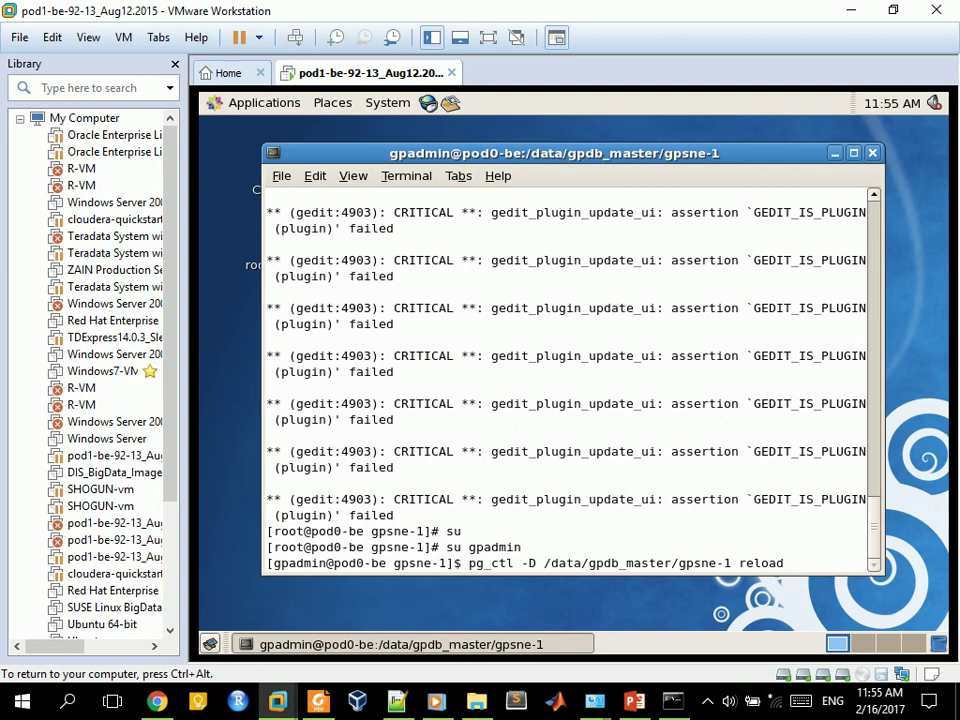
pyautogui.press('Return')
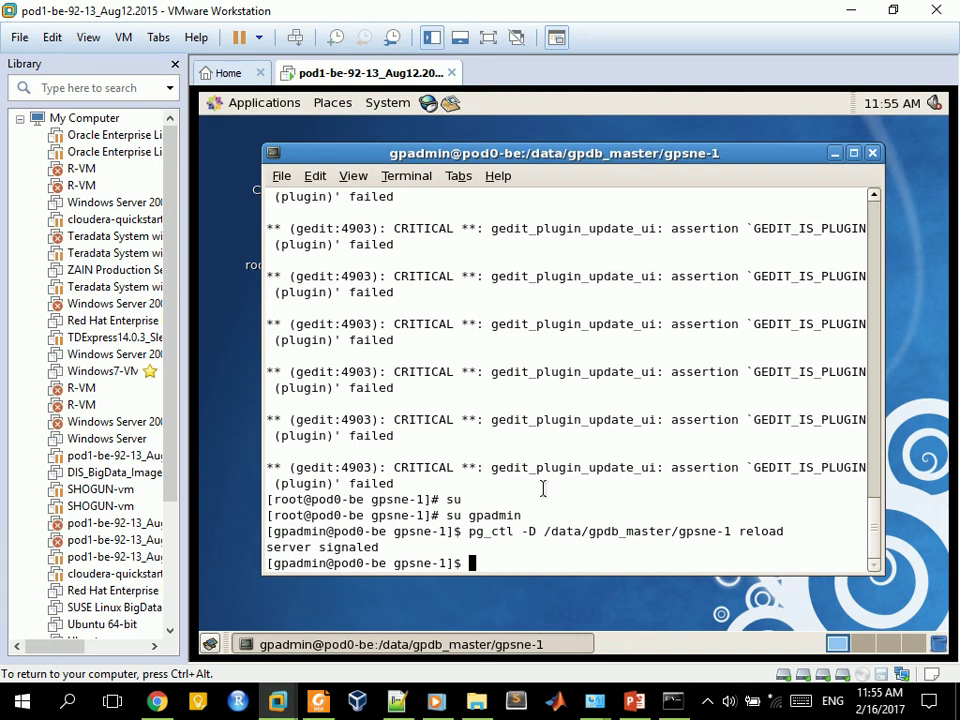
# Step: Type psql -d training1 -h 192.168.1.8 -p 5432 -U dbuser01 at the prompt
pyautogui.write('psql')
pyautogui.write('-d traini')
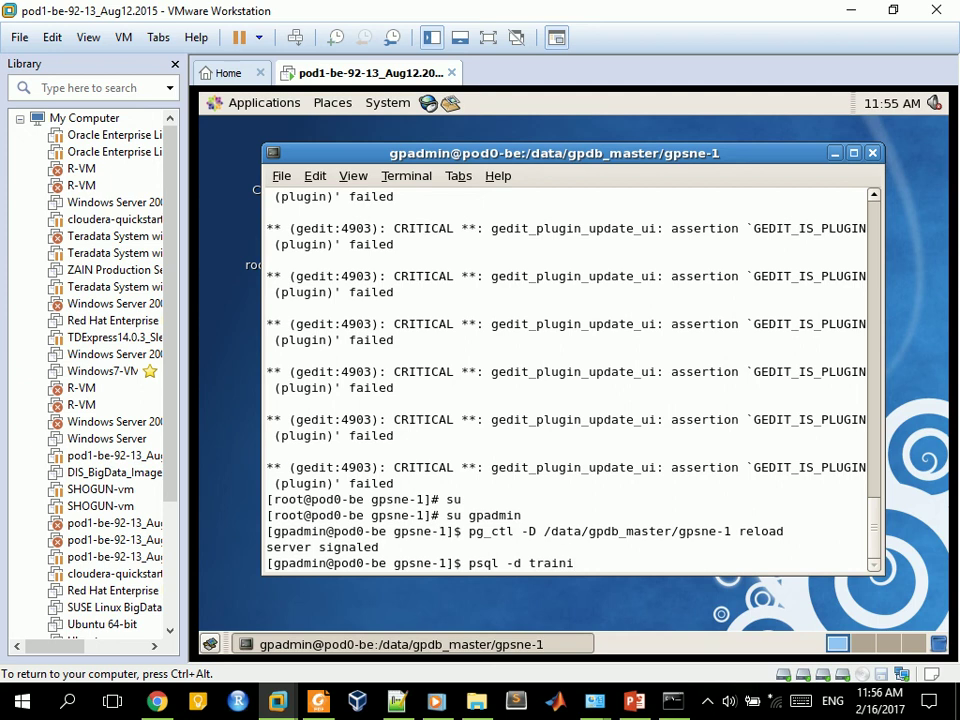
pyautogui.write('ng1 -h 192.168')
pyautogui.write('.1.8 -p 5432')
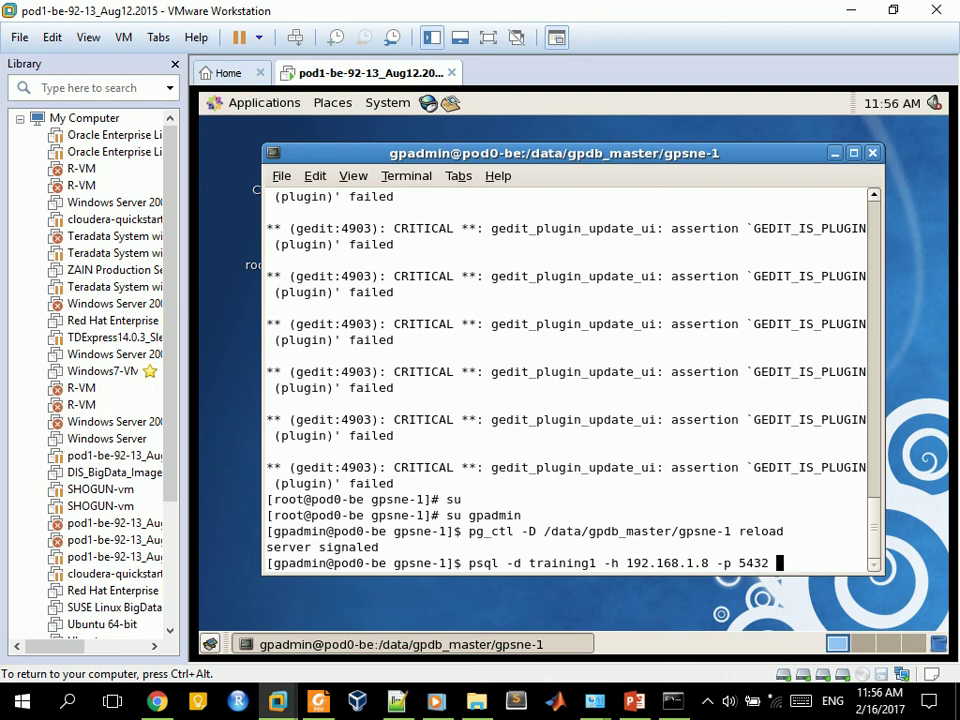
pyautogui.write('-U dbuser01')
# Step: Submit the psql connection and reach the training1=> prompt as dbuser01
pyautogui.press('Return')
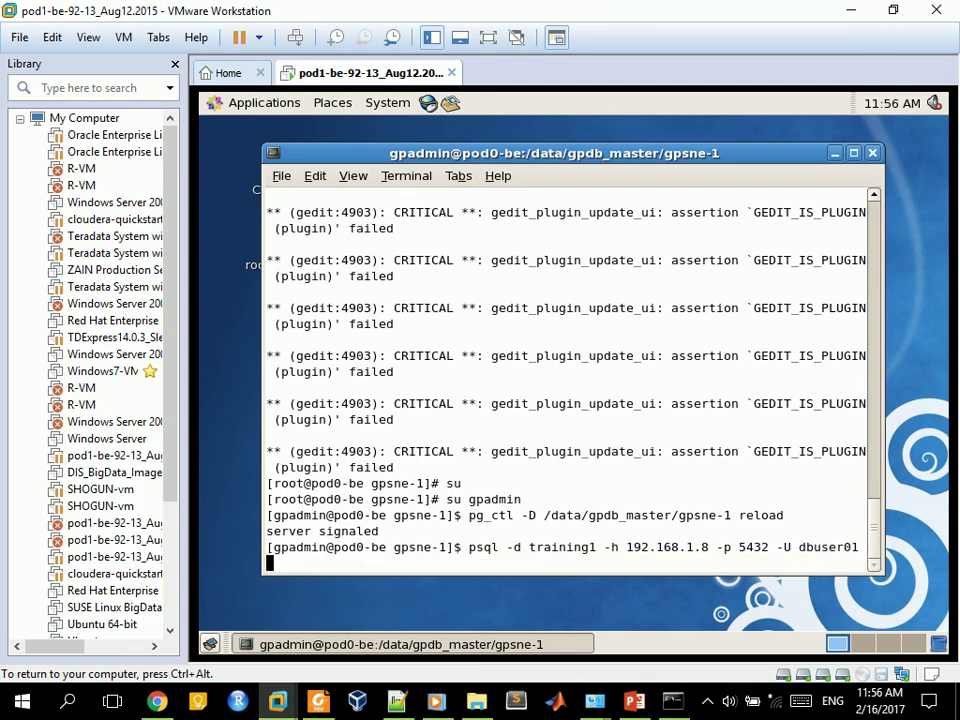
pyautogui.click(279, 561)
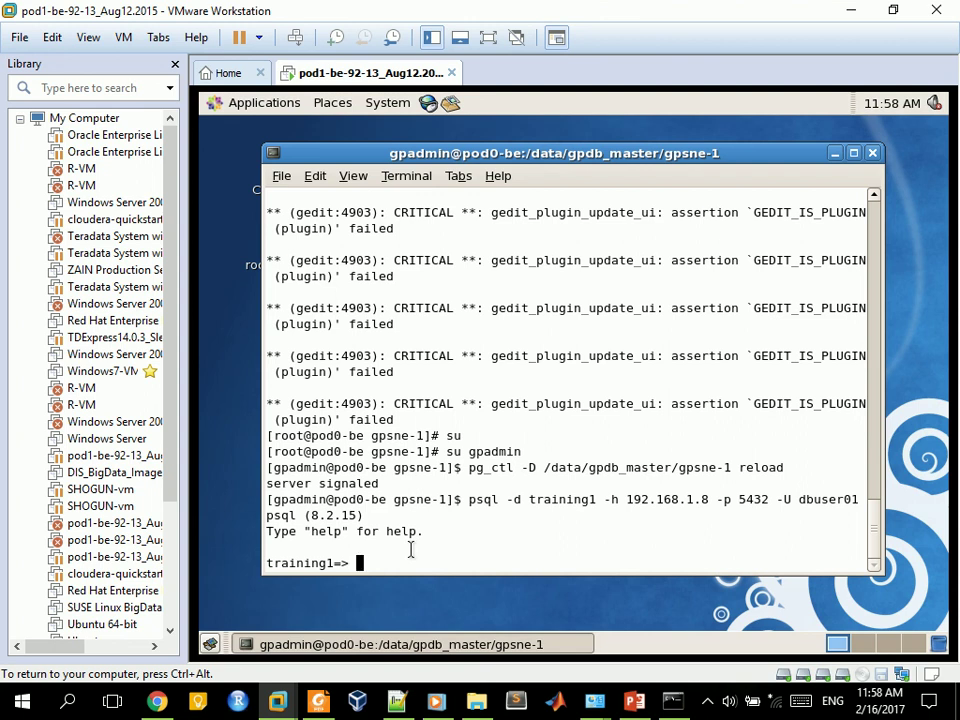
# Step: Exit psql with \q to the gpadmin shell, release input, and minimize VMware to show Installation.pptx
pyautogui.write('\\q')
pyautogui.press('Return')
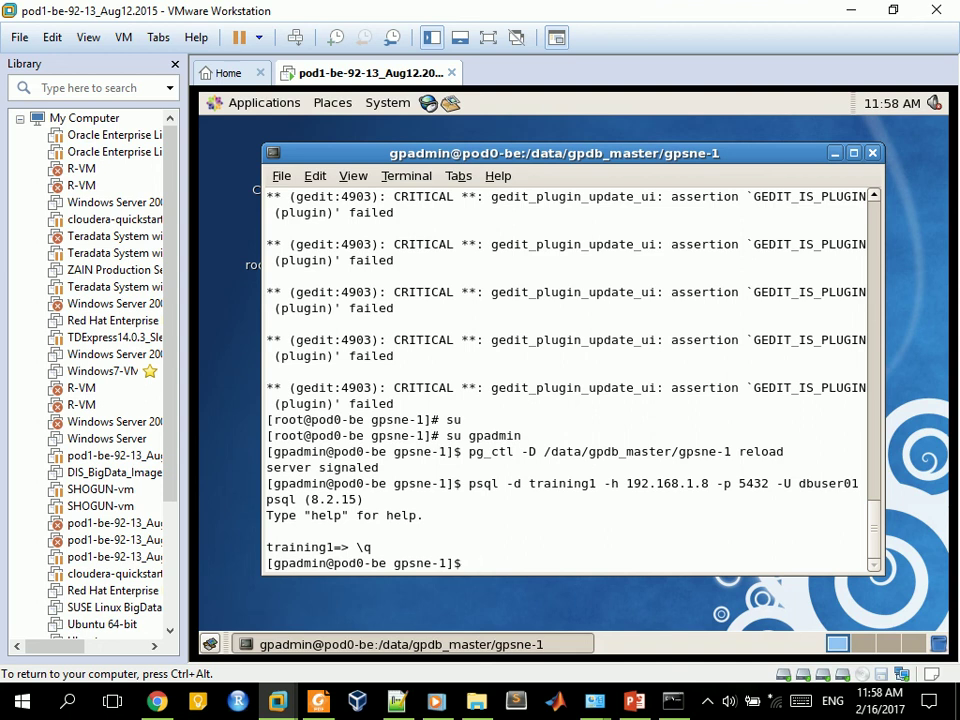
pyautogui.hotkey('ctrl', 'alt')
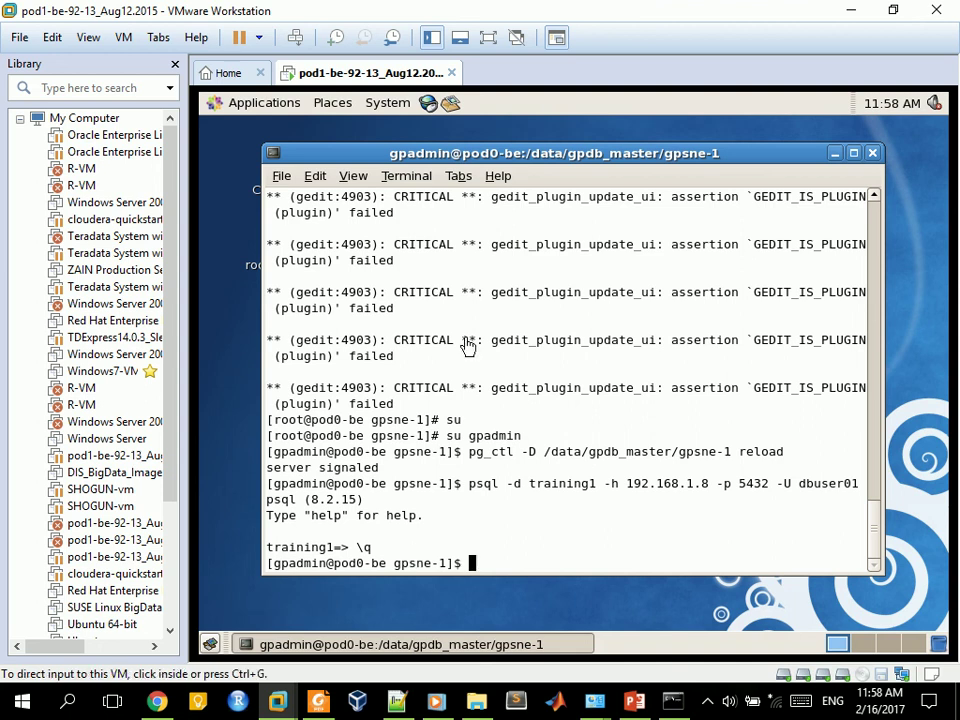
pyautogui.click(845, 10)
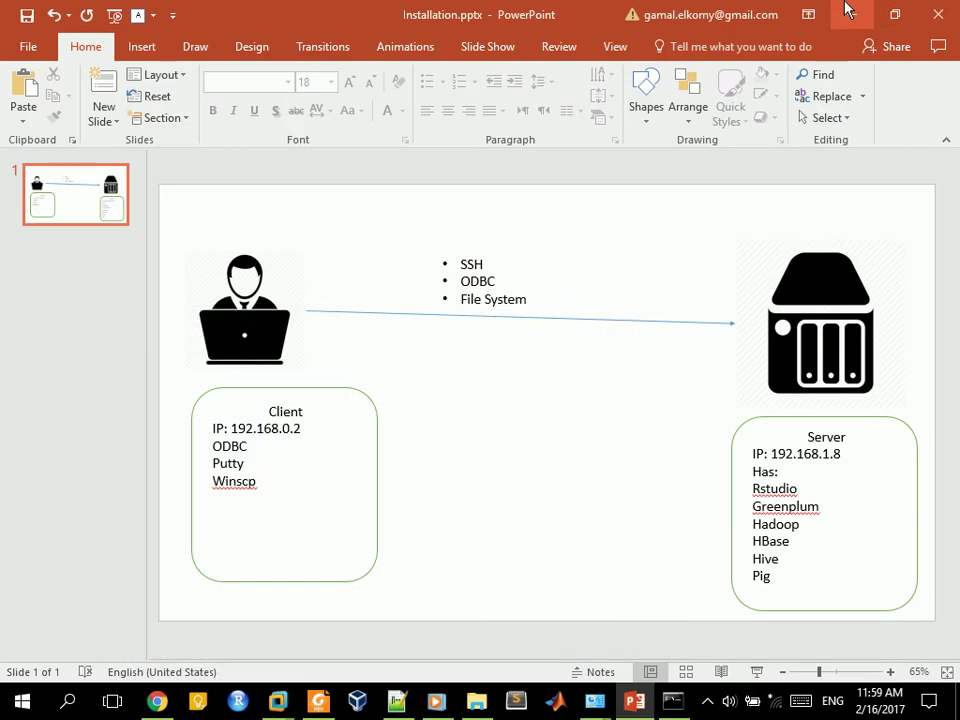
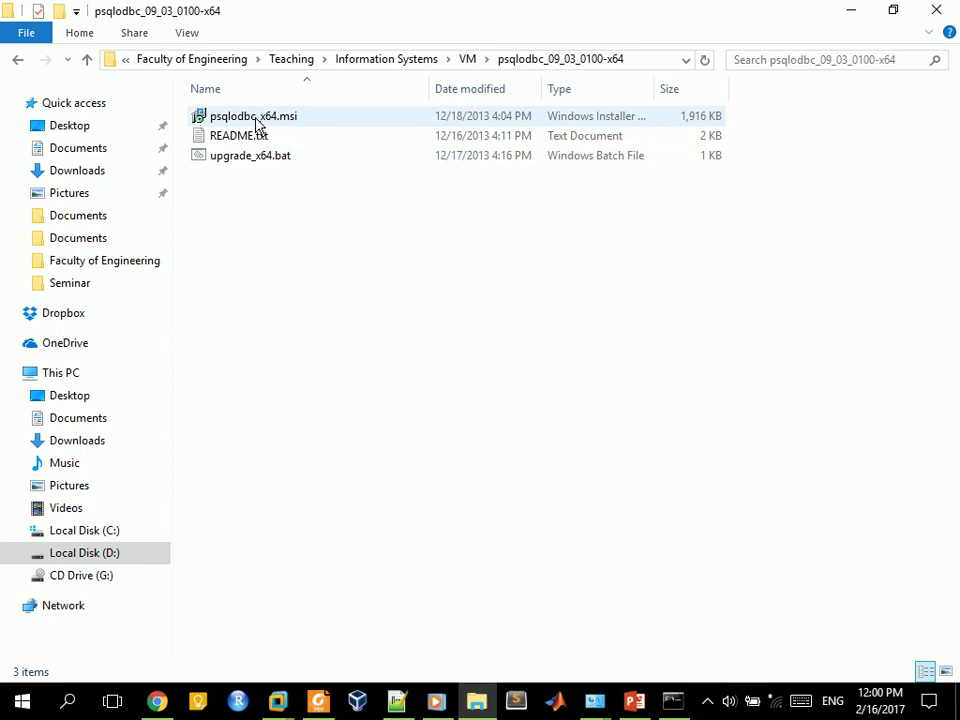
pyautogui.doubleClick(257, 124)
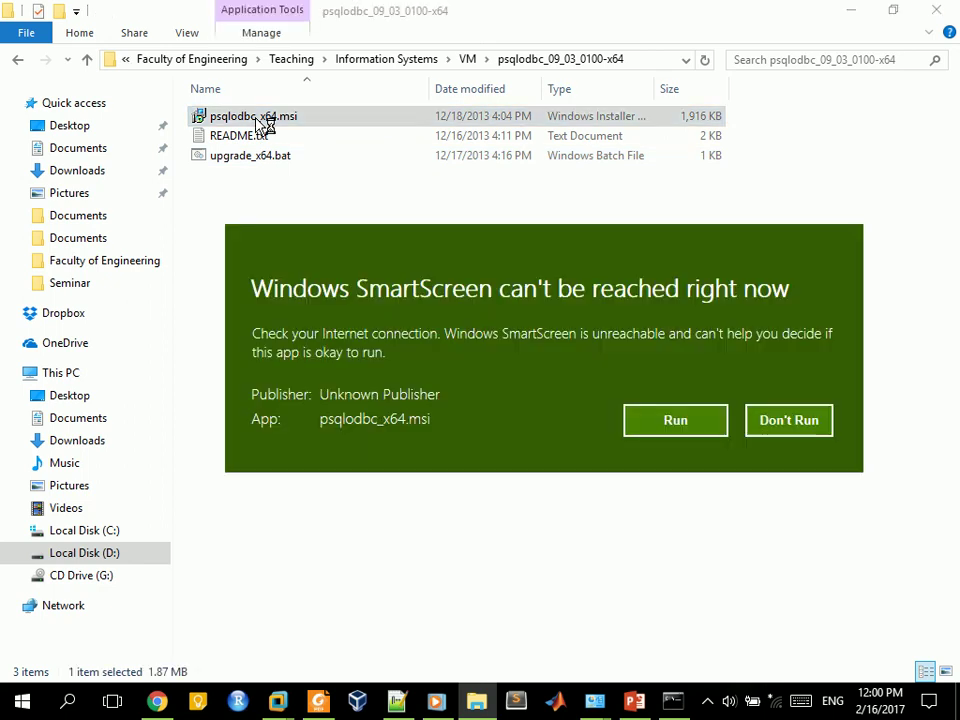
pyautogui.click(762, 424)
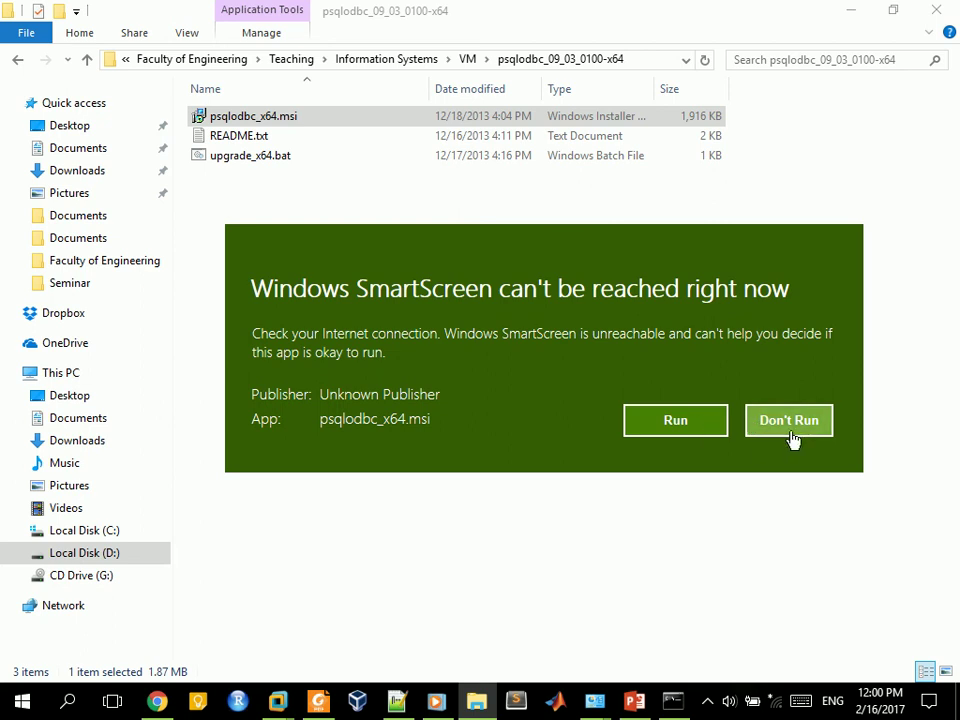
pyautogui.click(604, 388)
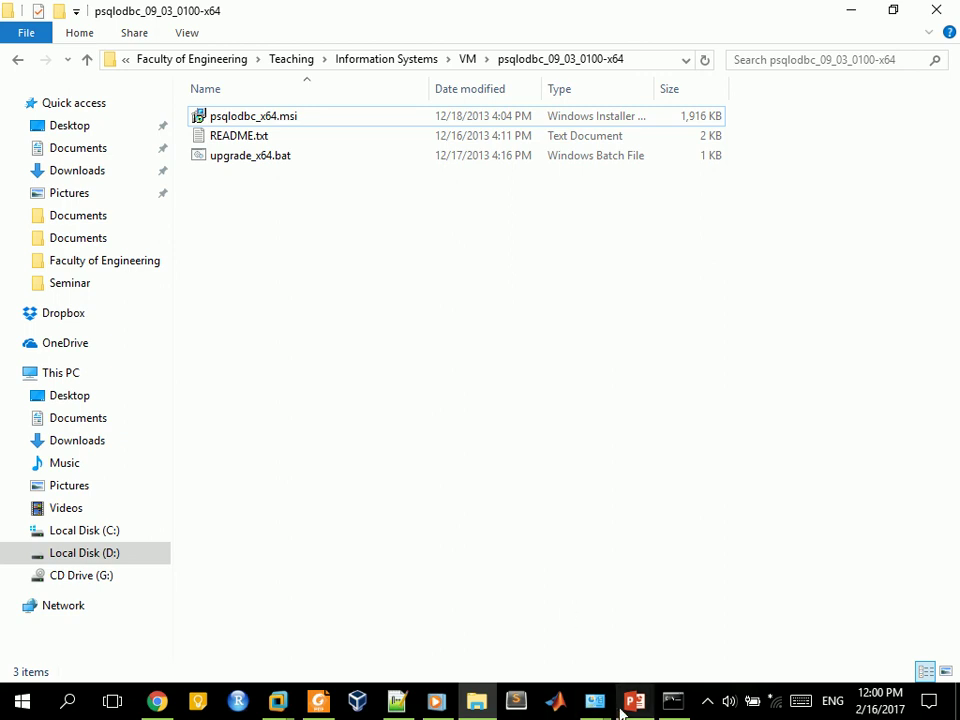
pyautogui.moveTo(595, 700)
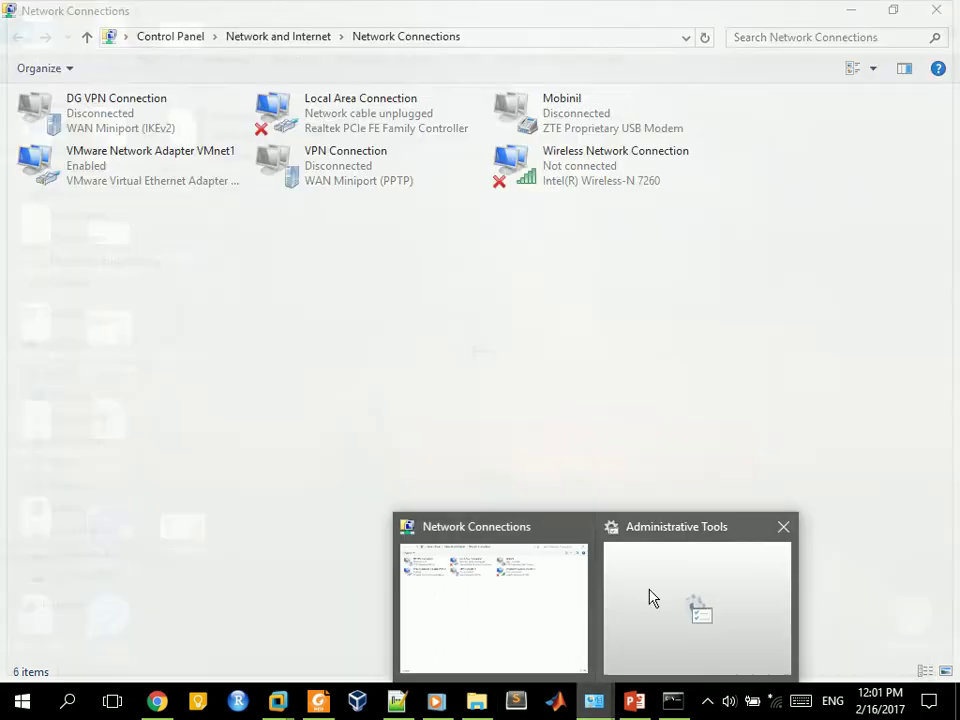
# Step: In 64-bit ODBC Data Sources, add a new user data source on the PostgreSQL Unicode(x64) driver
pyautogui.click(652, 598)
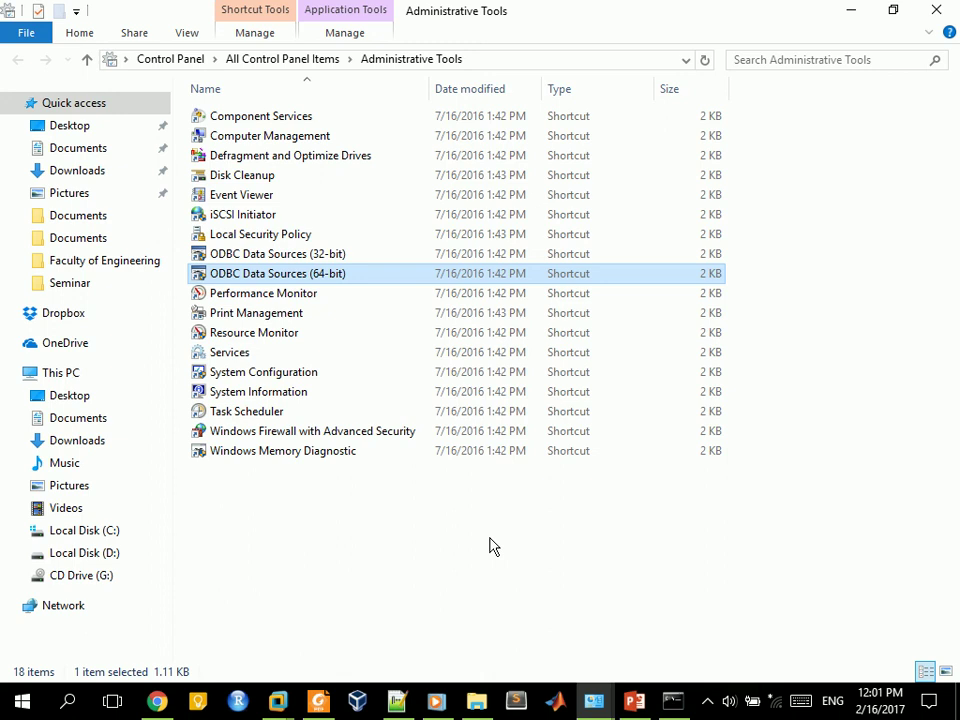
pyautogui.doubleClick(330, 282)
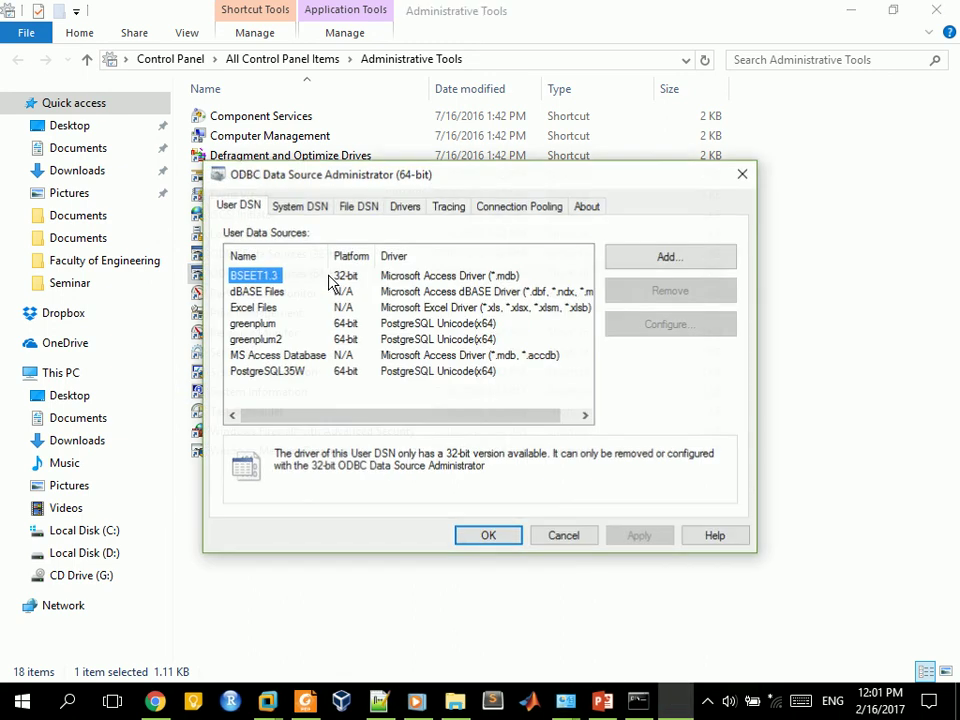
pyautogui.click(662, 258)
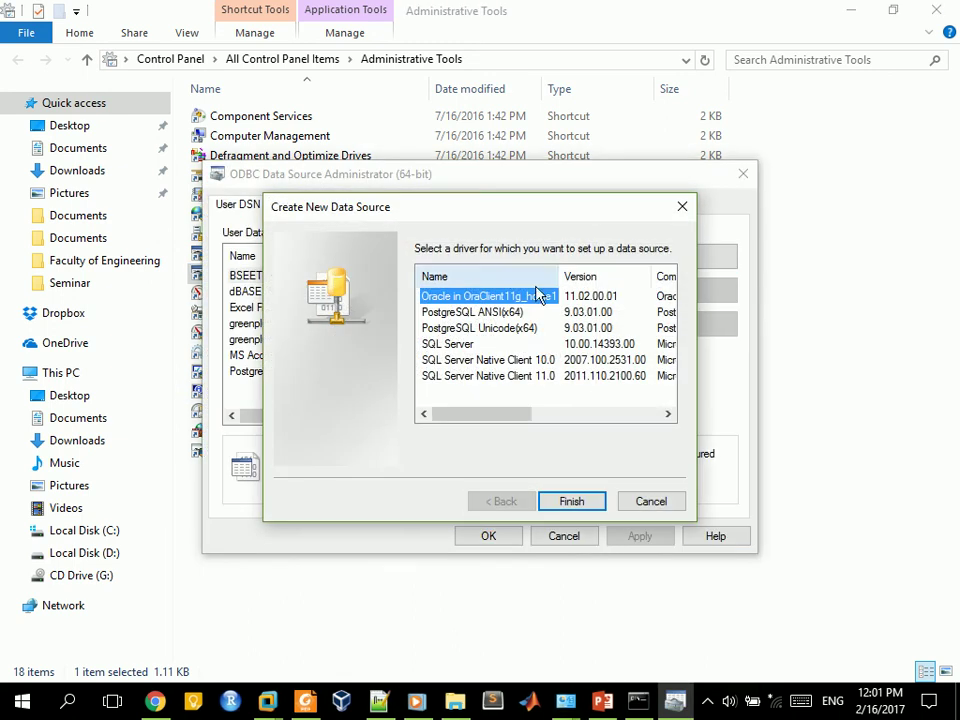
pyautogui.click(463, 312)
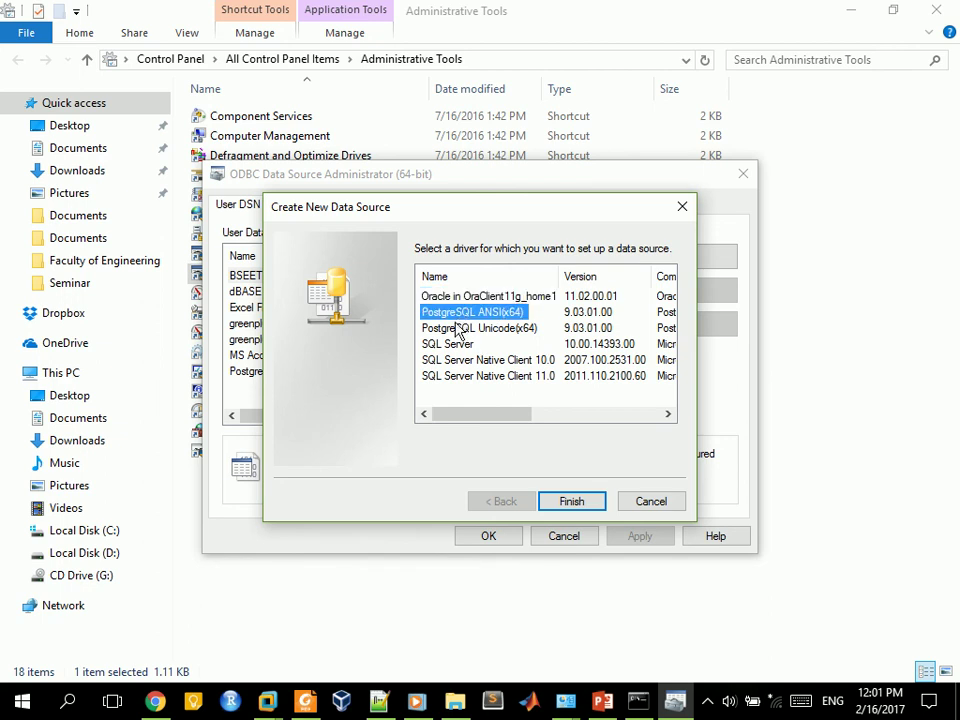
pyautogui.click(458, 328)
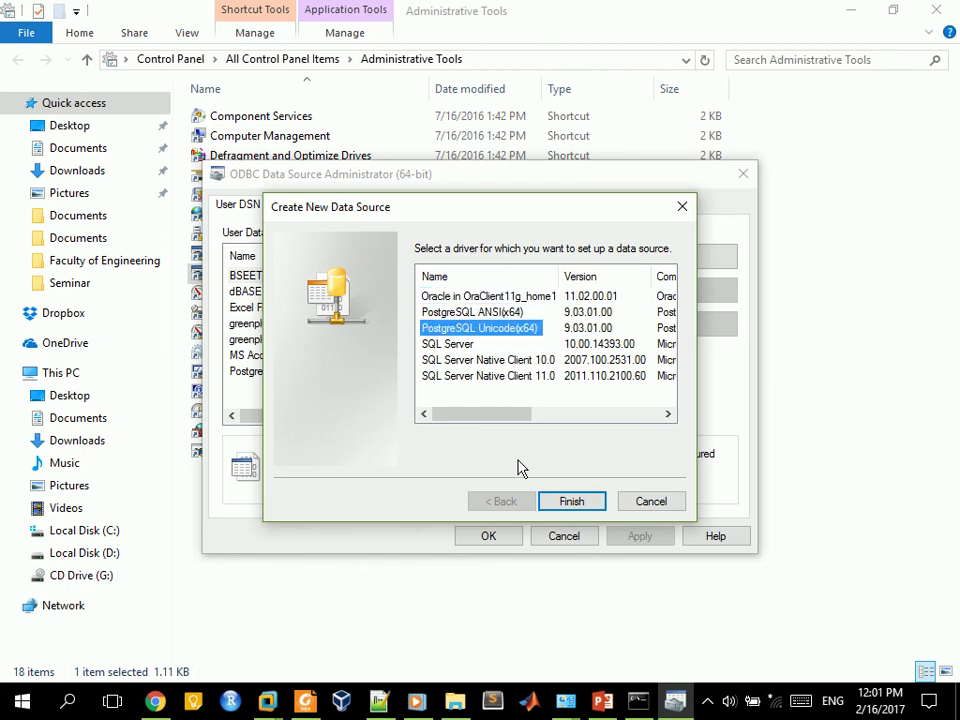
pyautogui.click(568, 502)
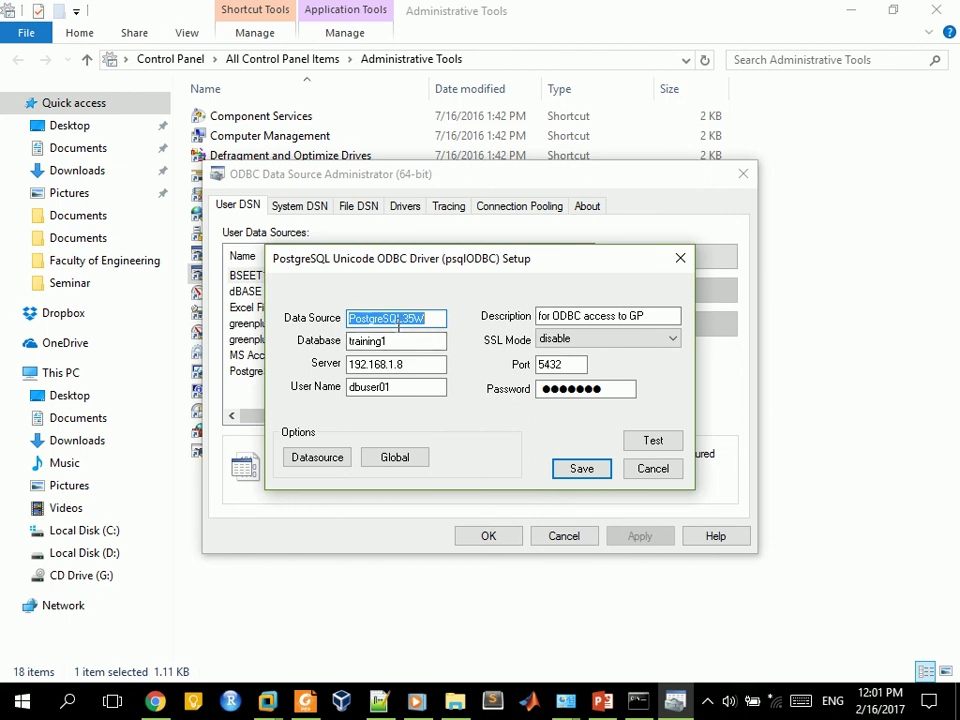
# Step: Verify the setup fields: database training1, server 192.168.1.8, user name, password and port 5432
pyautogui.doubleClick(393, 338)
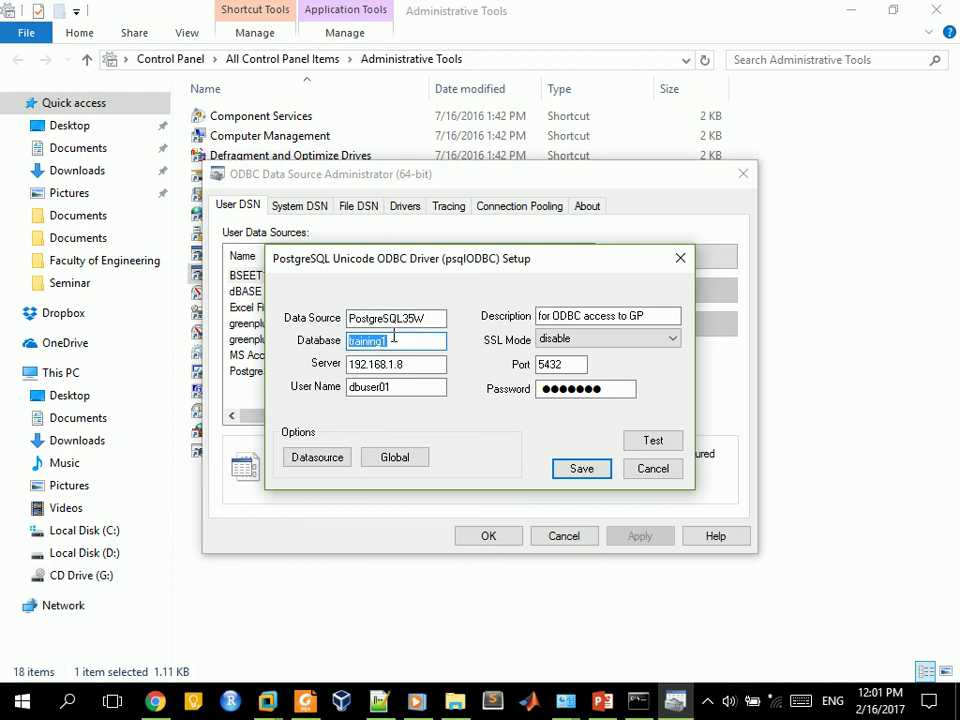
pyautogui.doubleClick(363, 364)
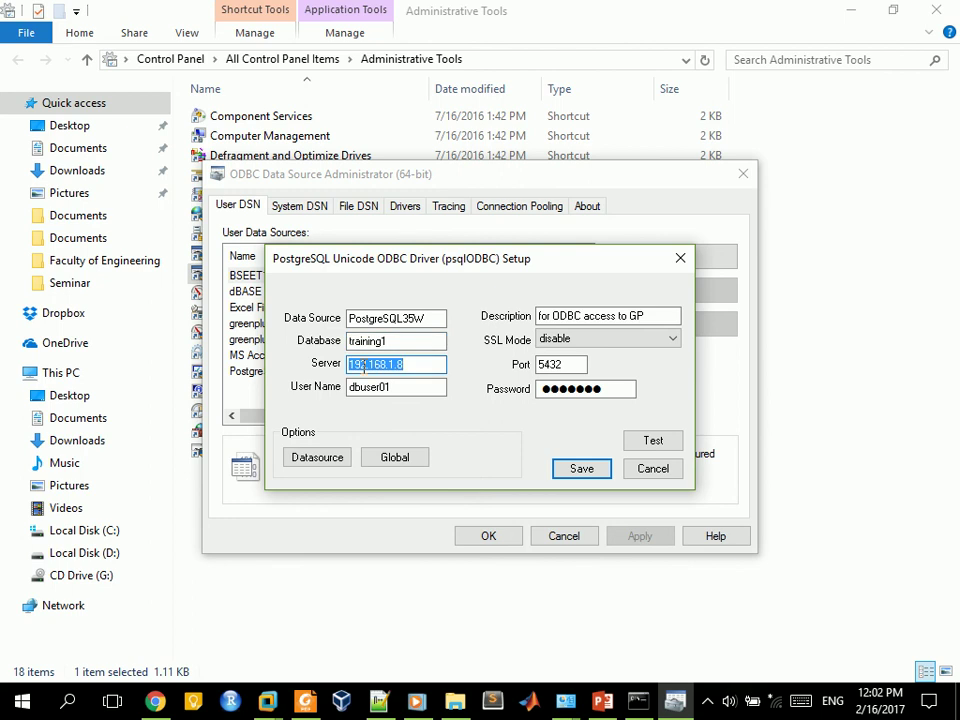
pyautogui.click(365, 387)
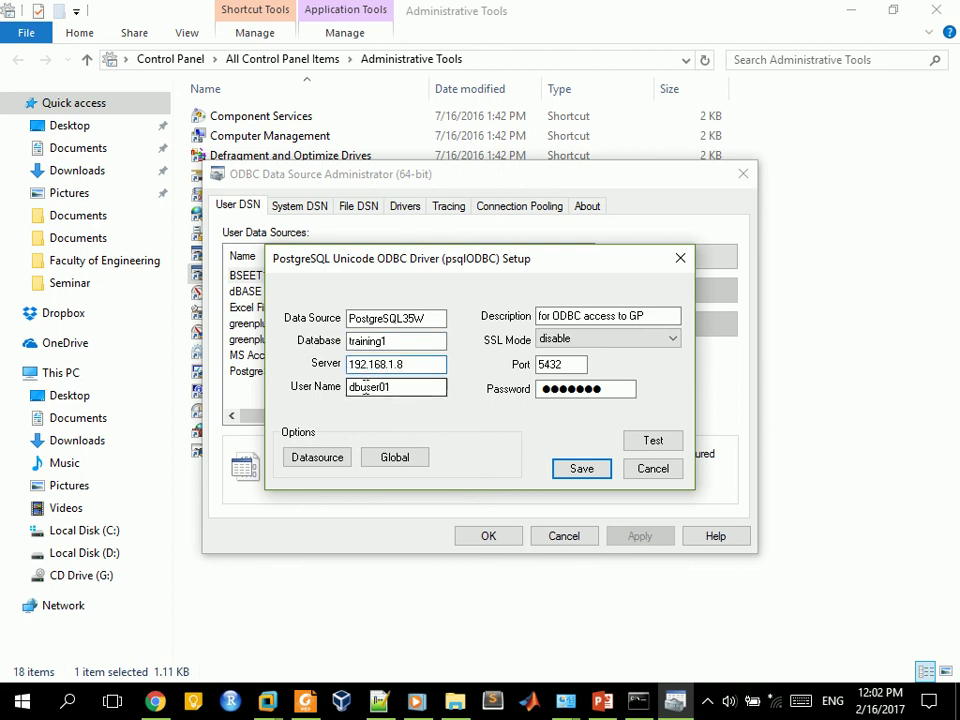
pyautogui.doubleClick(546, 388)
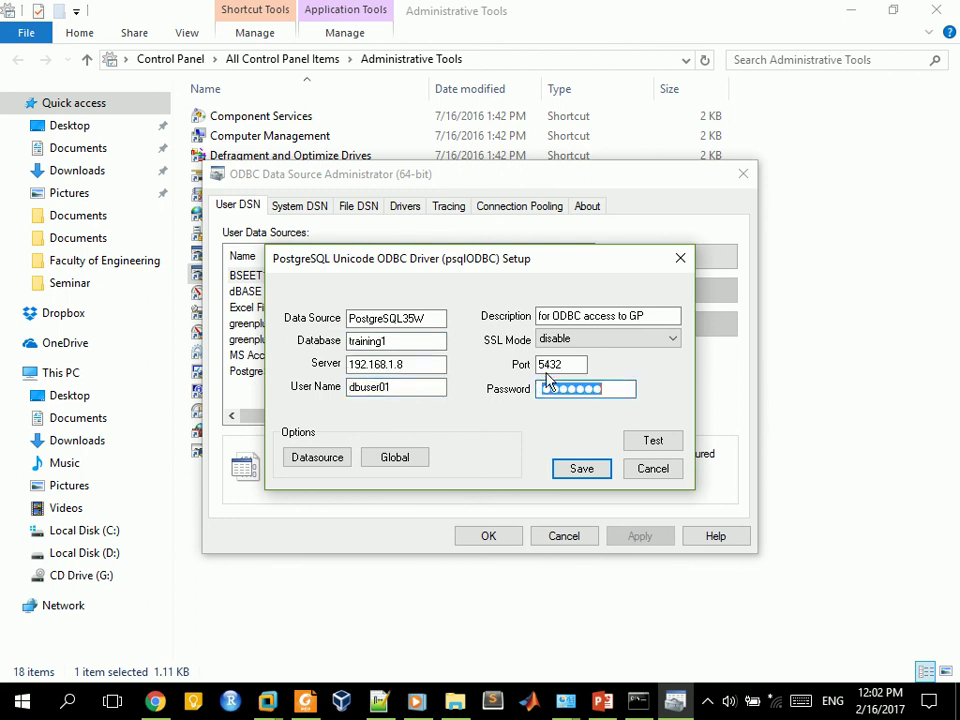
pyautogui.click(549, 366)
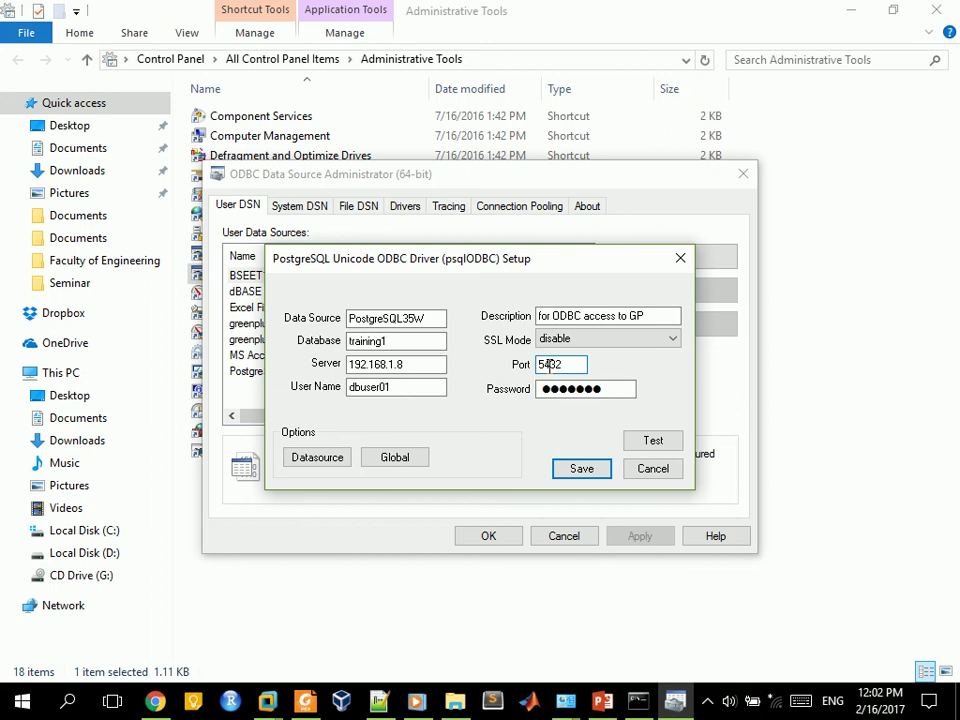
# Step: Test the connection successfully and save the PostgreSQL35W data source
pyautogui.click(641, 445)
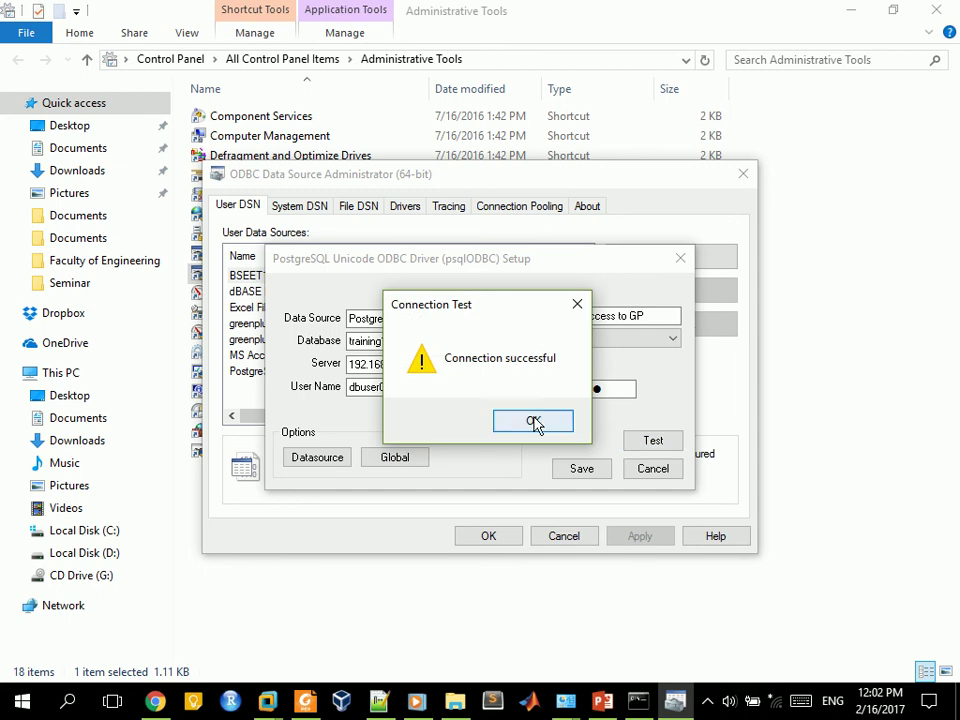
pyautogui.click(534, 422)
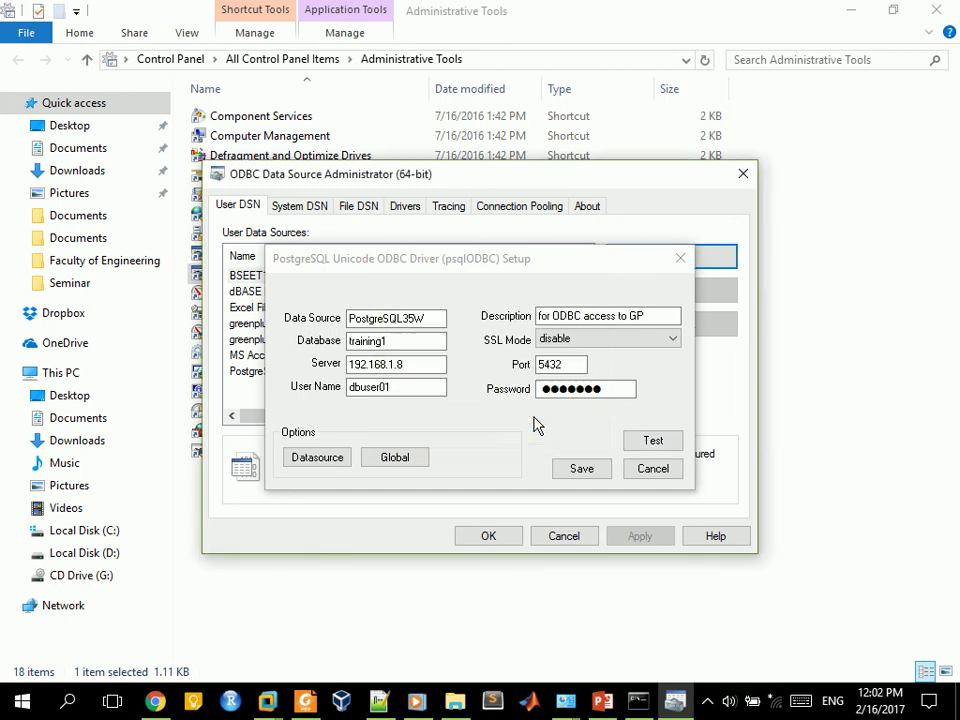
pyautogui.click(576, 476)
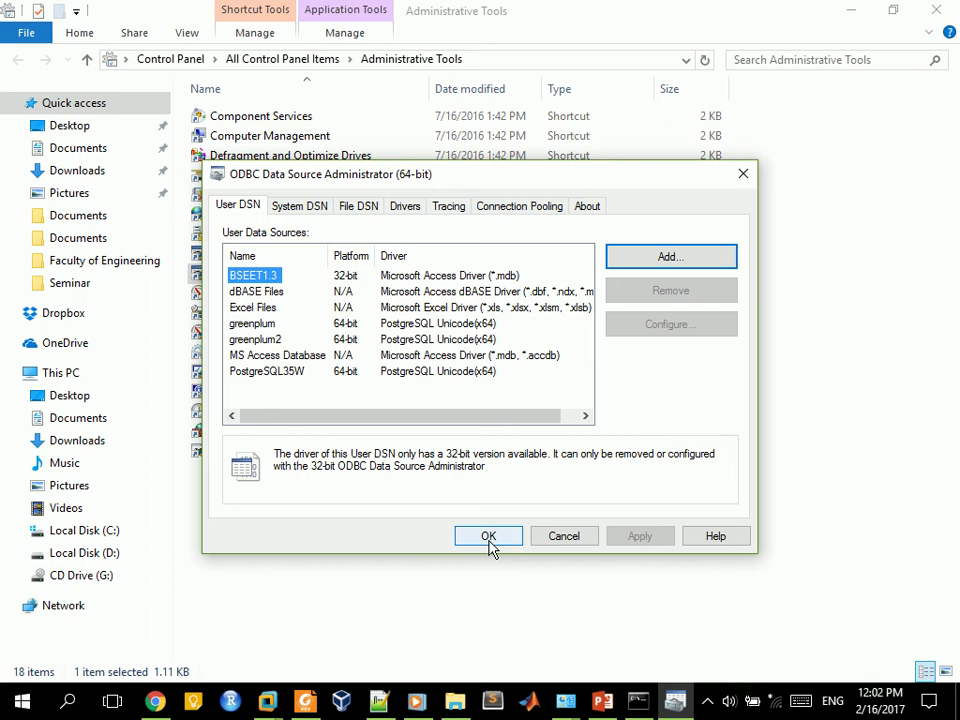
# Step: Close ODBC Data Source Administrator with OK and bring up the Start menu
pyautogui.click(489, 538)
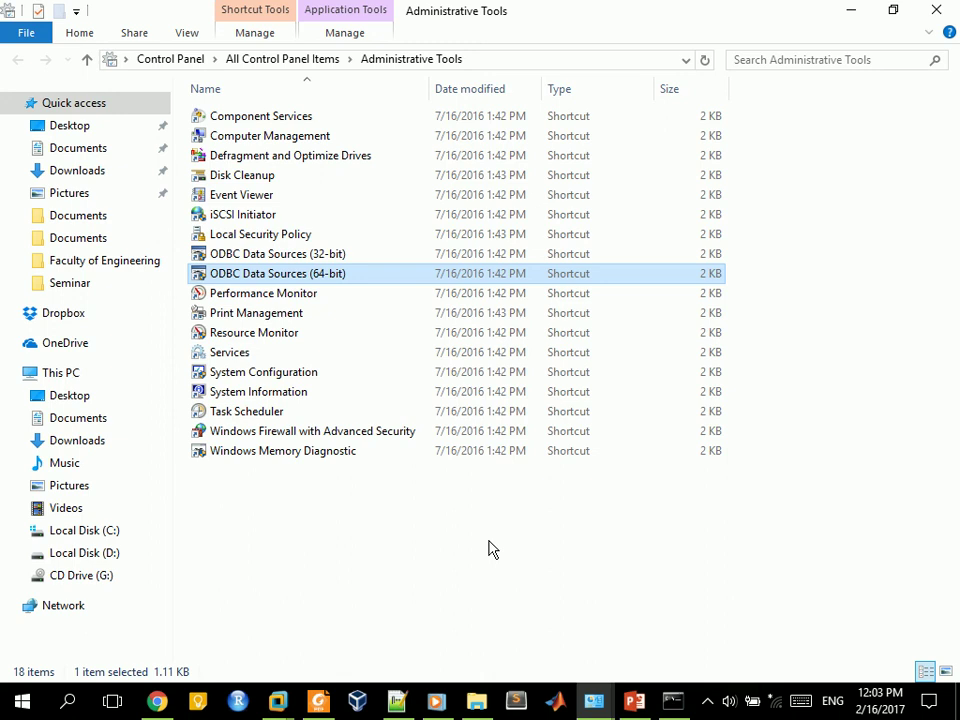
pyautogui.click(22, 700)
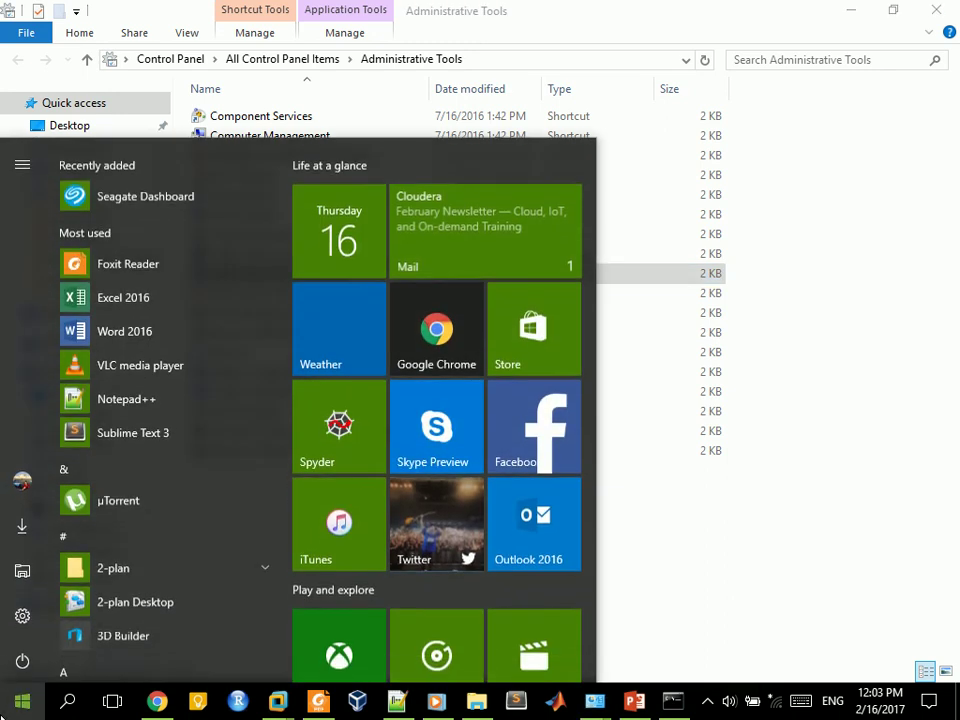
# Step: Go from the psqlodbc driver folder up to the parent VM folder in File Explorer
pyautogui.click(754, 557)
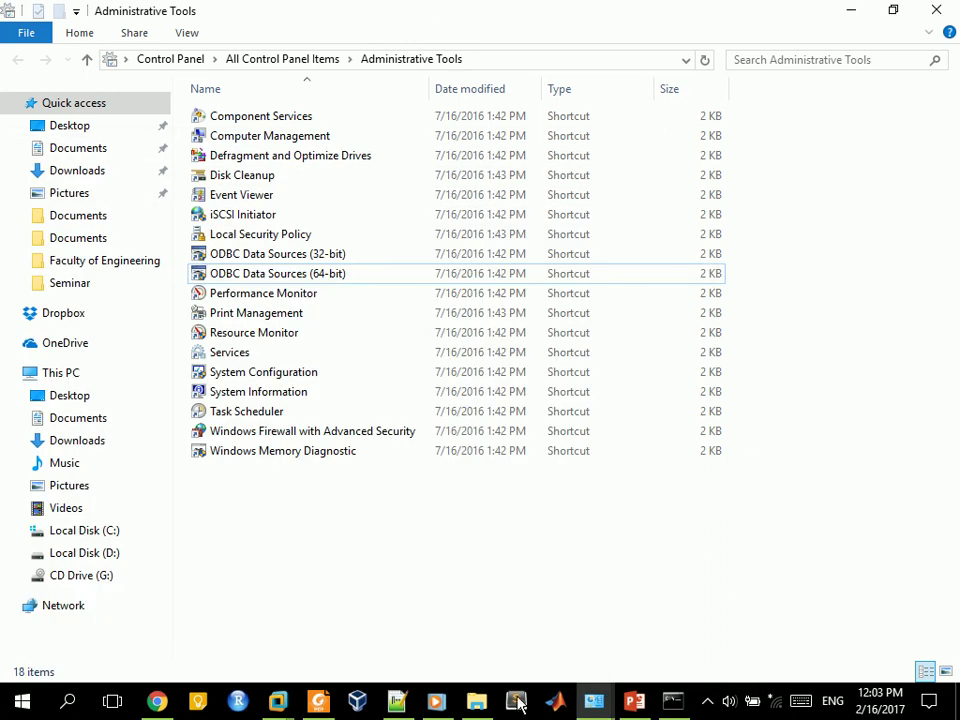
pyautogui.click(476, 700)
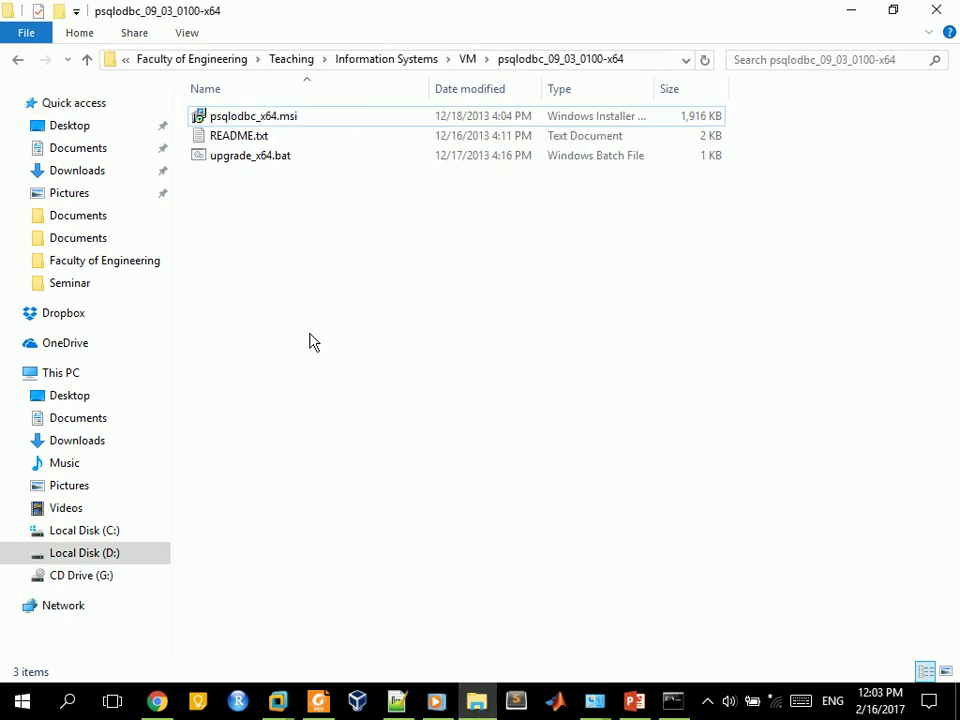
pyautogui.hotkey('alt', 'Up')
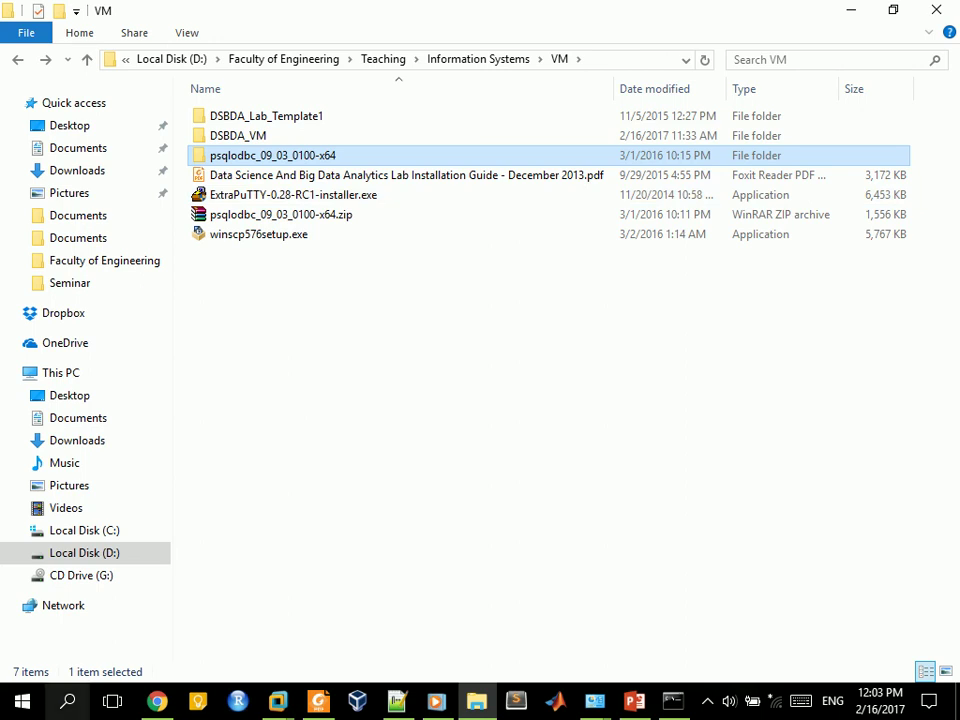
# Step: Search the Start menu for 'putty' and launch ExtraPuTTY
pyautogui.click(22, 701)
pyautogui.write('putty')
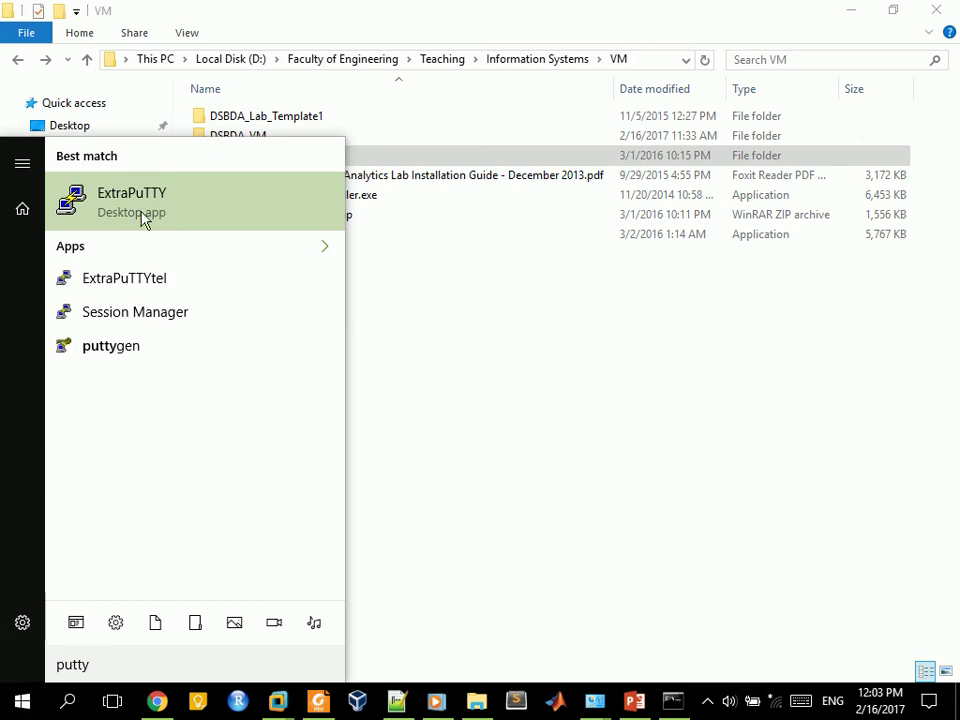
pyautogui.click(146, 215)
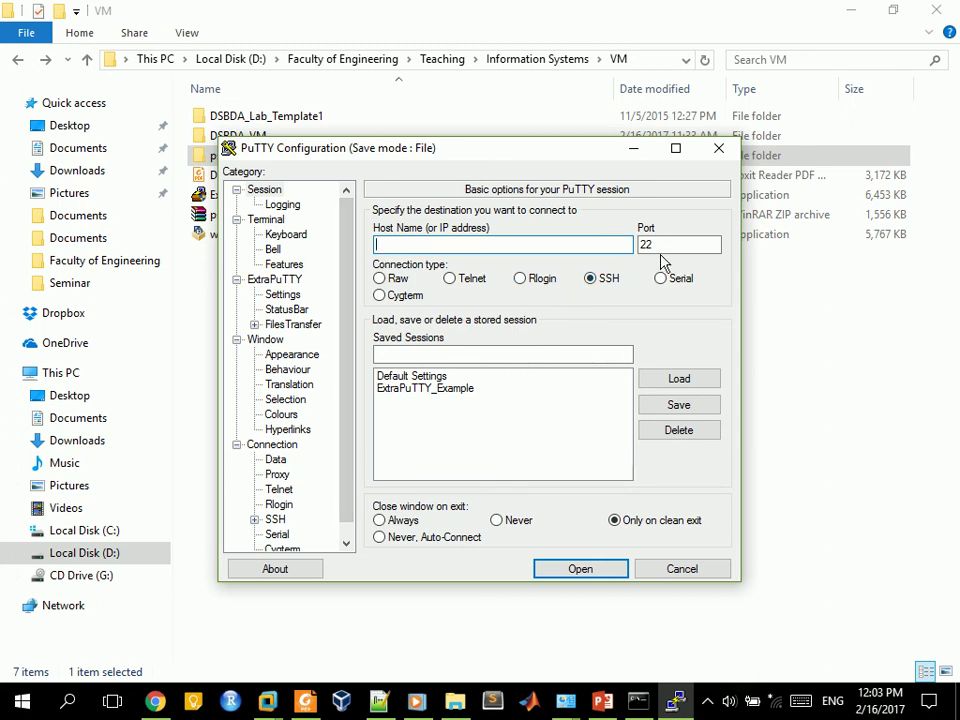
# Step: Connect over SSH to 192.168.1.8 and log in as root
pyautogui.write('192.168.1.8')
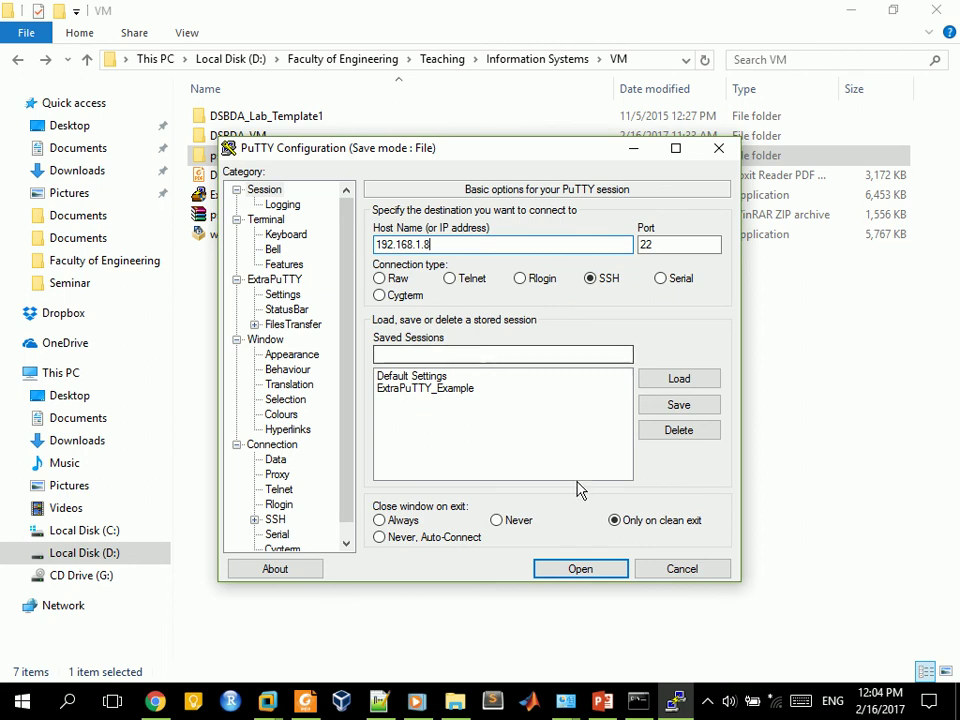
pyautogui.click(579, 569)
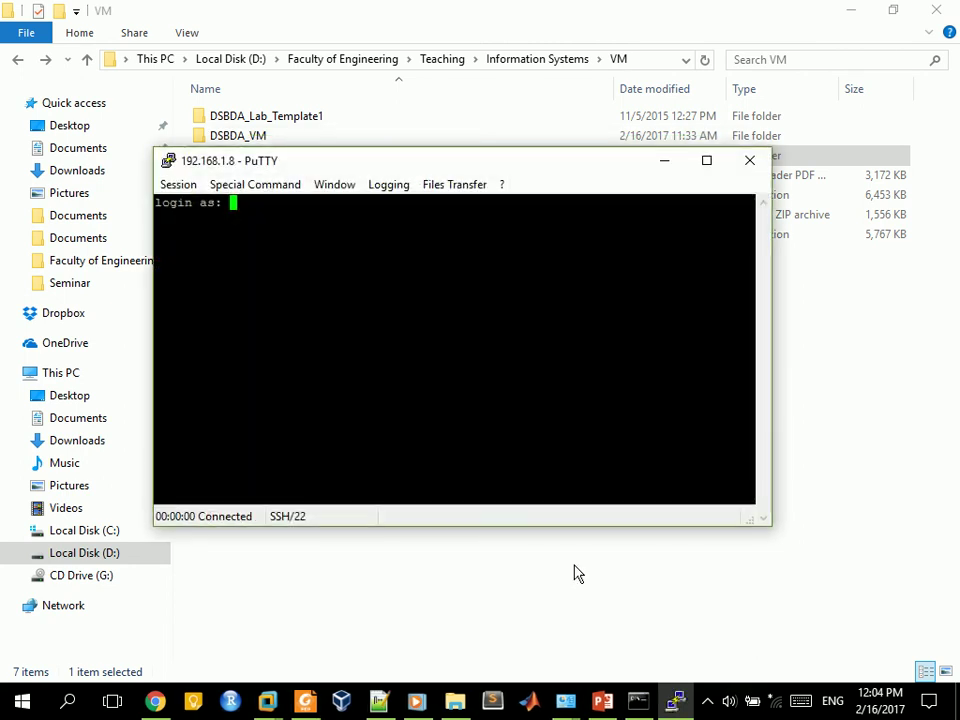
pyautogui.write('root')
pyautogui.press('Return')
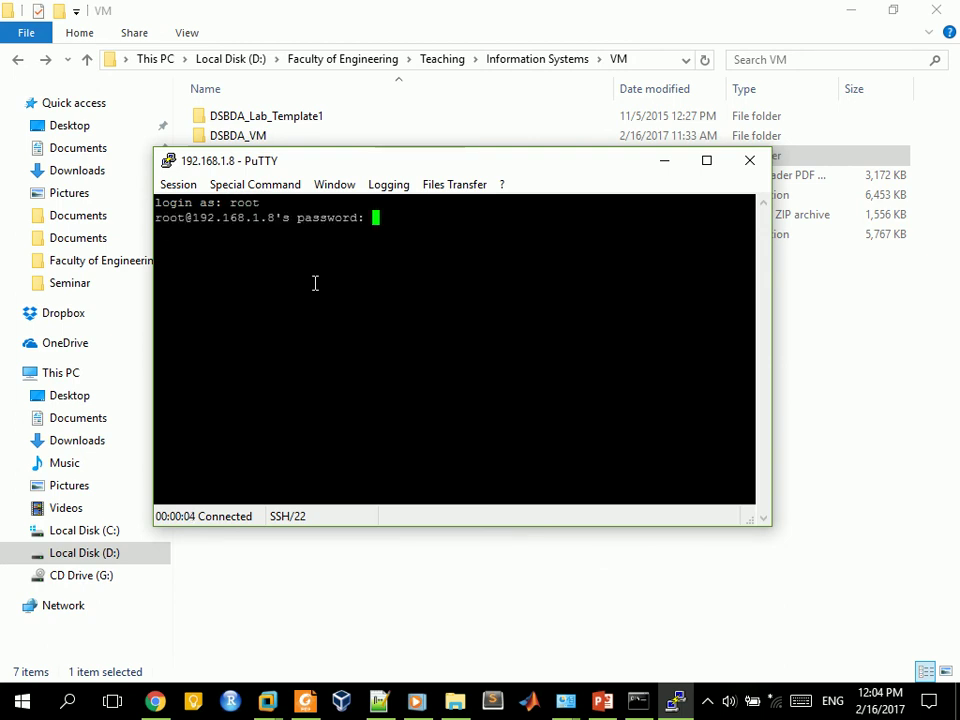
pyautogui.press('Return')
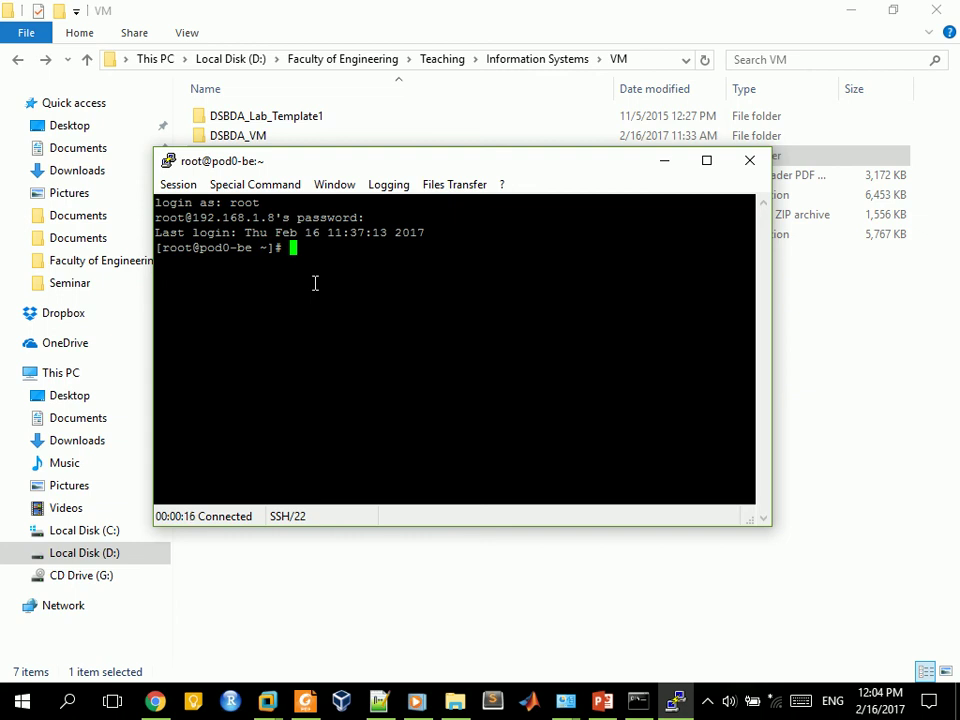
# Step: Run su gpadmin, start psql and quit it with \q, then close the session
pyautogui.write('su gpadmin')
pyautogui.press('Return')
pyautogui.write('psql')
pyautogui.press('Return')
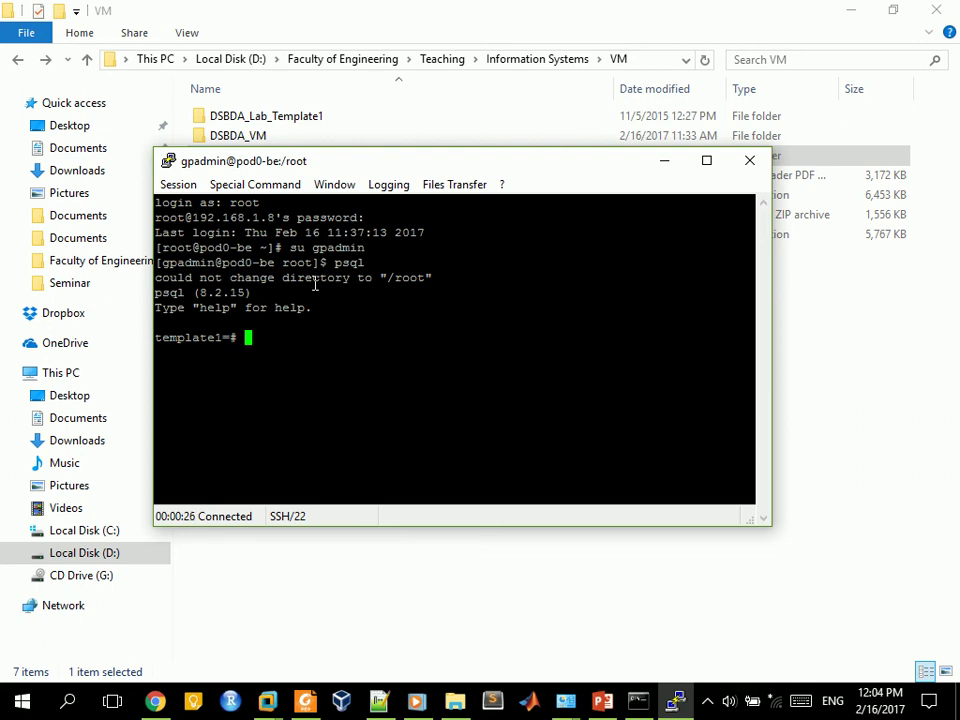
pyautogui.write('\\q')
pyautogui.press('Return')
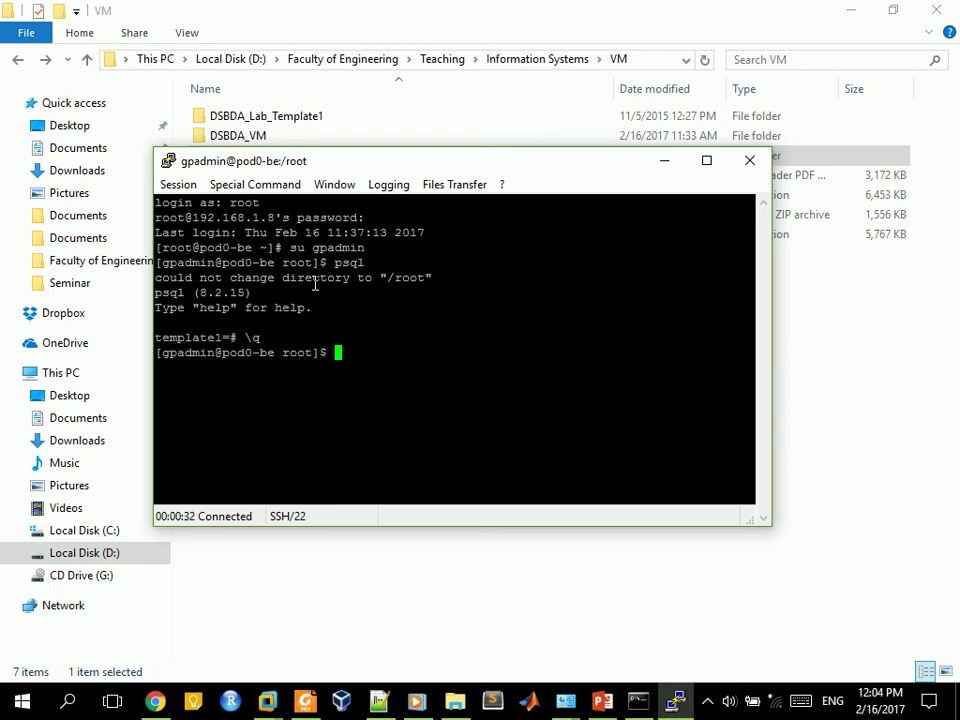
pyautogui.click(744, 166)
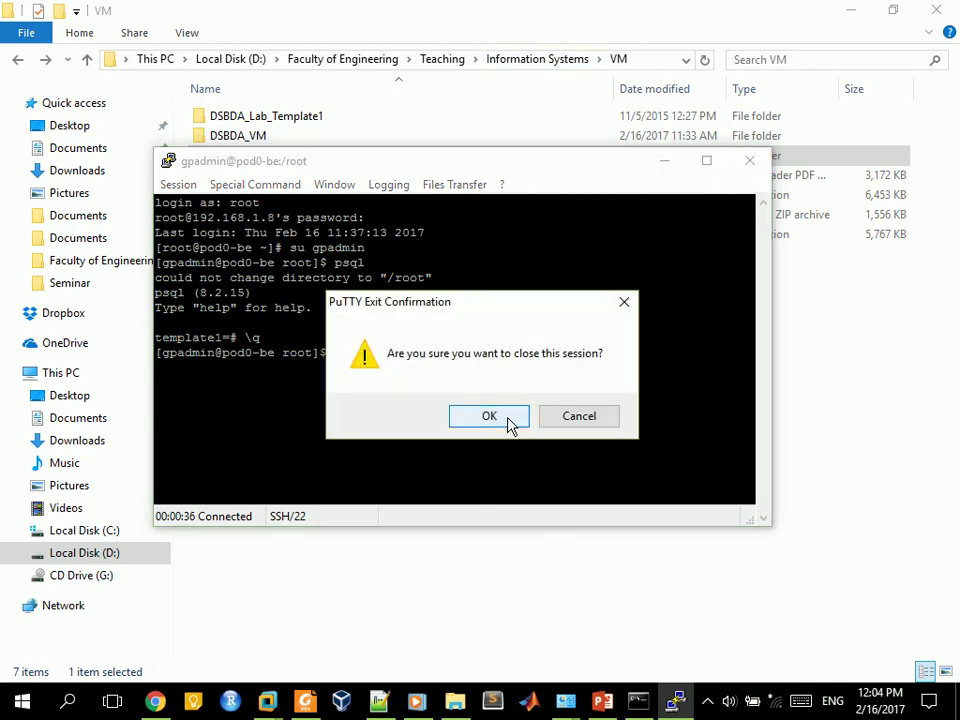
pyautogui.click(510, 421)
# Step: Search the Start menu for WinSCP and launch it
pyautogui.press('super')
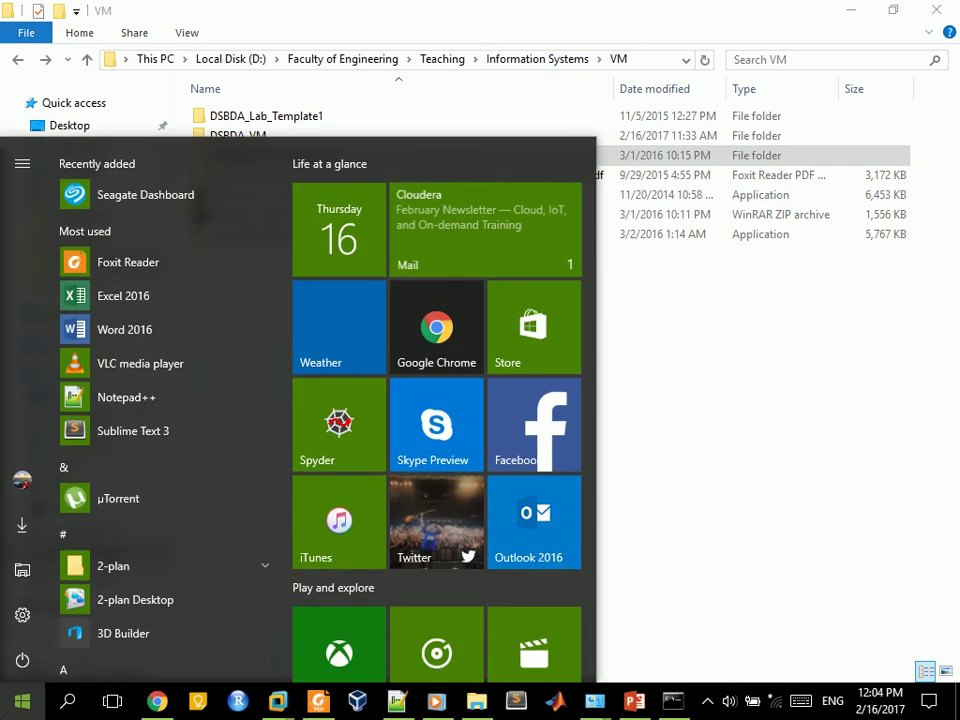
pyautogui.write('wind')
pyautogui.press('BackSpace')
pyautogui.write('sc')
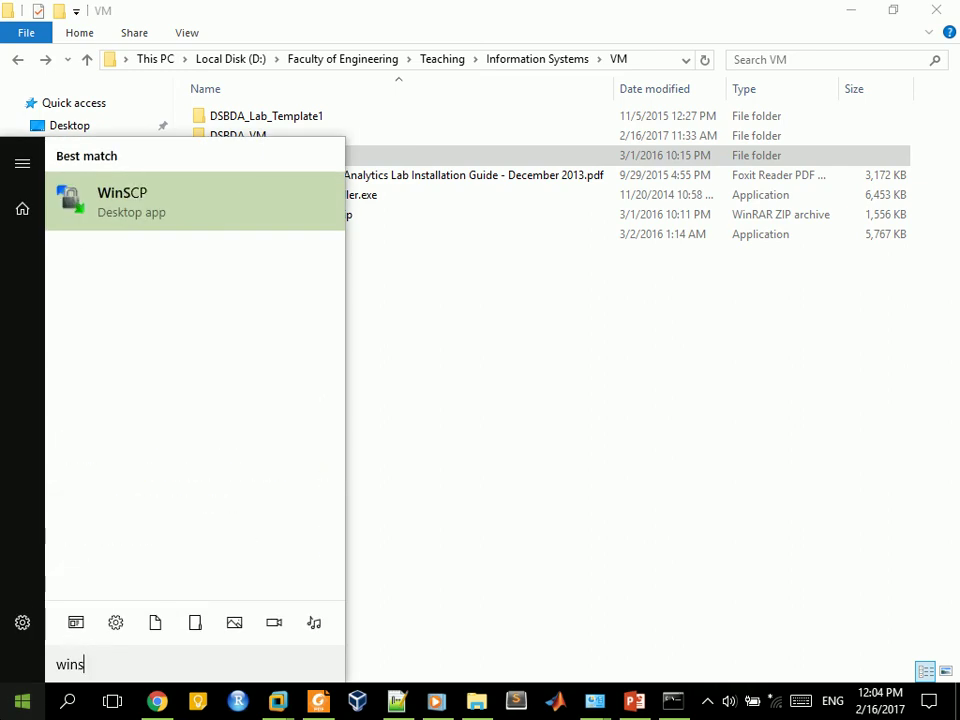
pyautogui.click(122, 207)
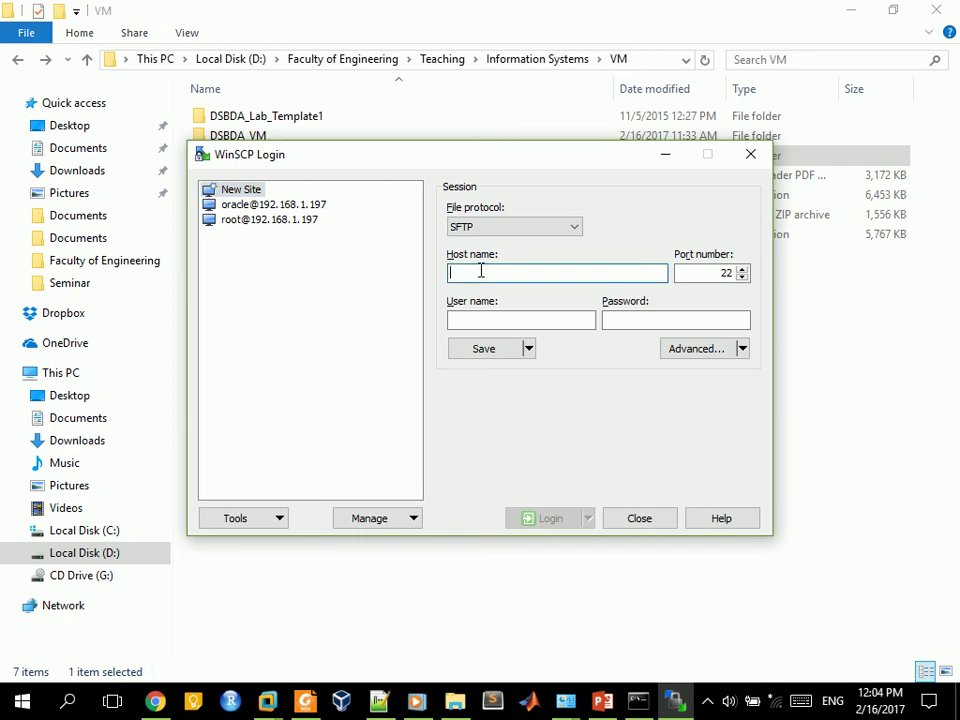
# Step: Log in to host 192.168.1.8 as root with the account password
pyautogui.write('192.1')
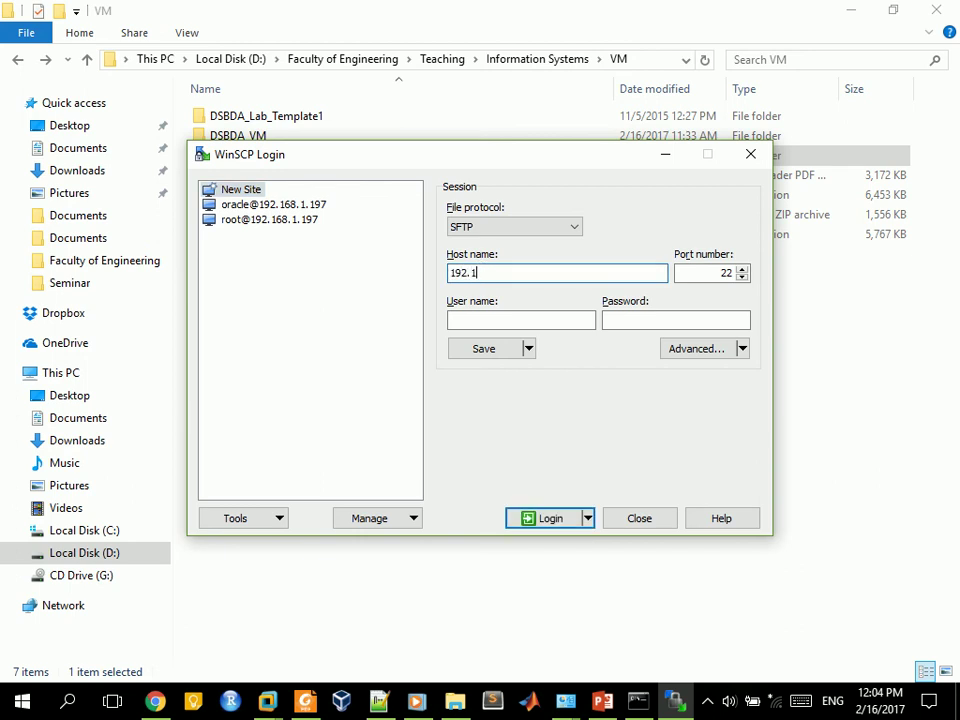
pyautogui.write('68.1.8')
pyautogui.press('Tab')
pyautogui.press('Tab')
pyautogui.write('root')
pyautogui.press('Tab')
pyautogui.write('r********')
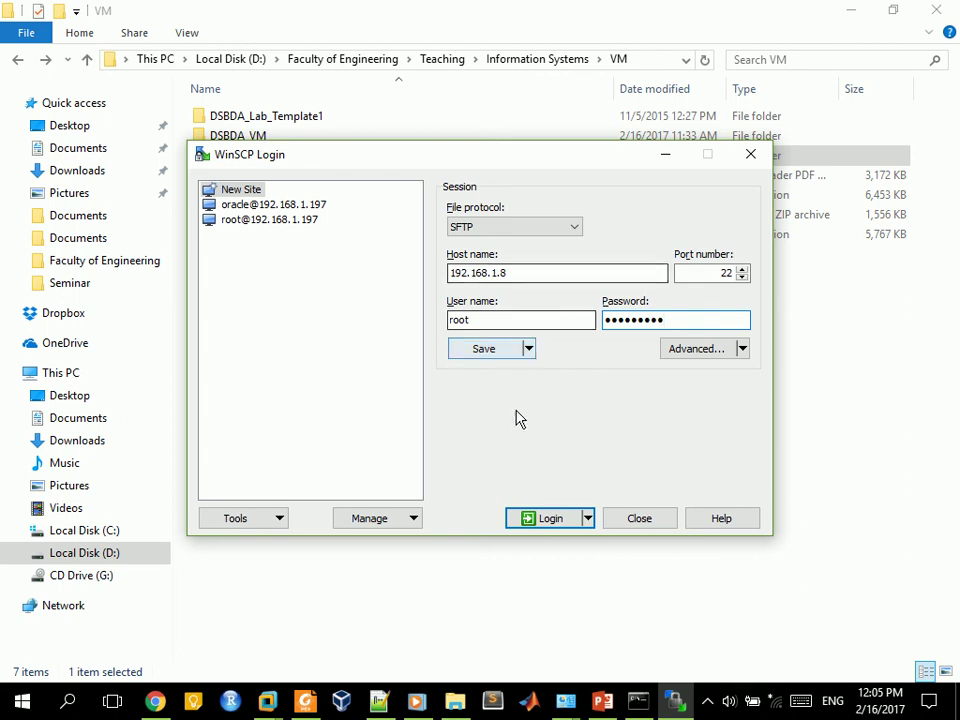
pyautogui.click(549, 517)
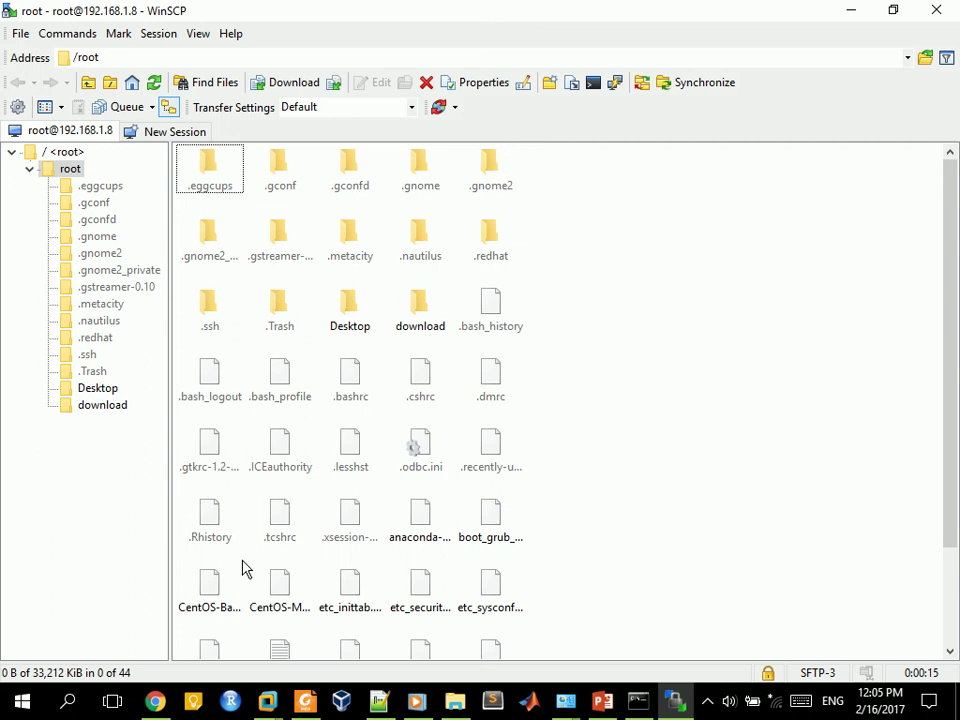
# Step: Enter /home in the address bar after the /home/gp error, then enter the gpadmin folder
pyautogui.click(150, 58)
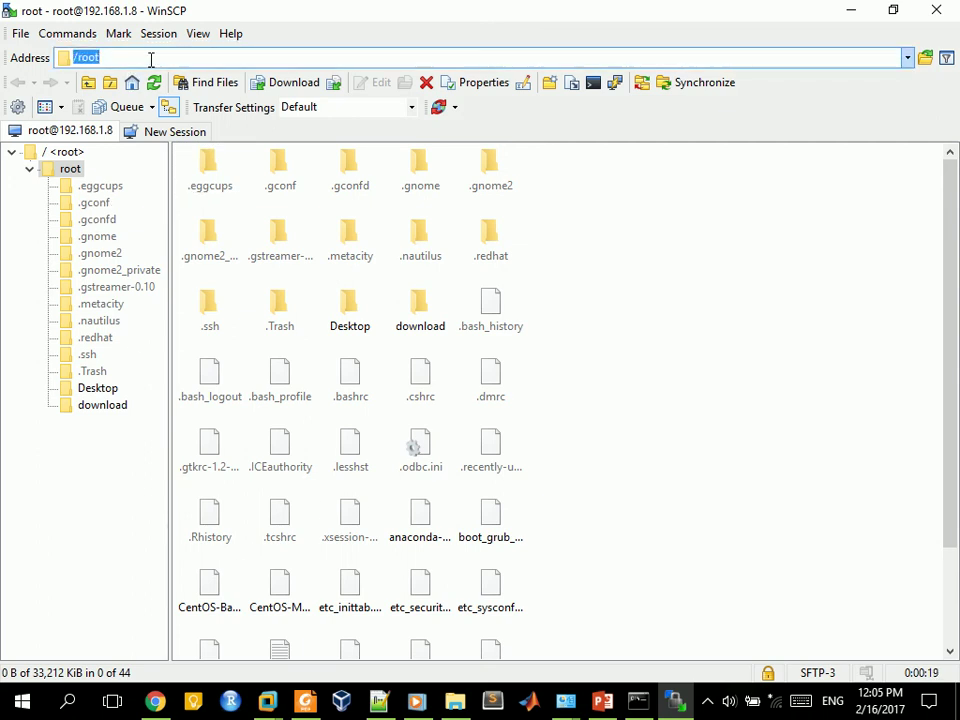
pyautogui.write('/home')
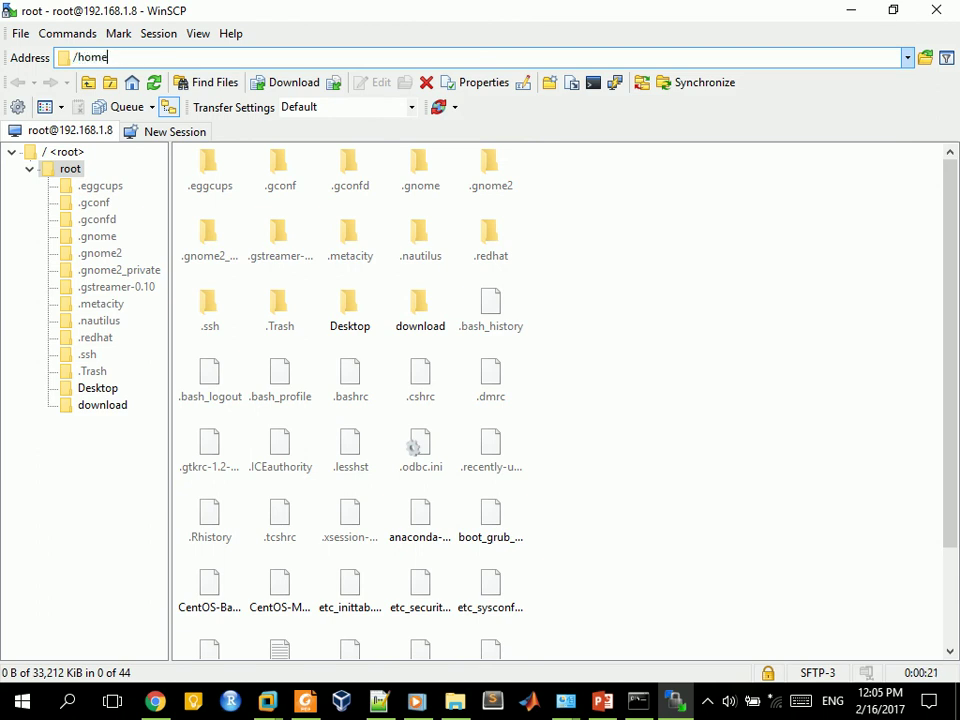
pyautogui.write('/gp')
pyautogui.press('Return')
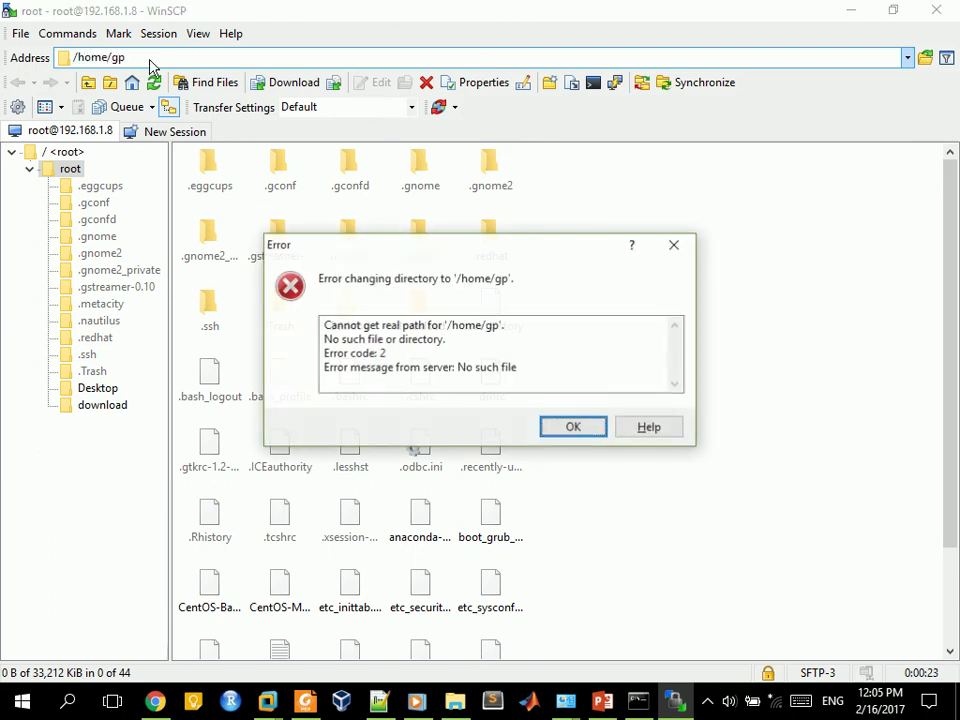
pyautogui.press('Return')
pyautogui.click(151, 59)
pyautogui.press('BackSpace')
pyautogui.press('BackSpace')
pyautogui.press('BackSpace')
pyautogui.press('BackSpace')
pyautogui.write('home')
pyautogui.press('Return')
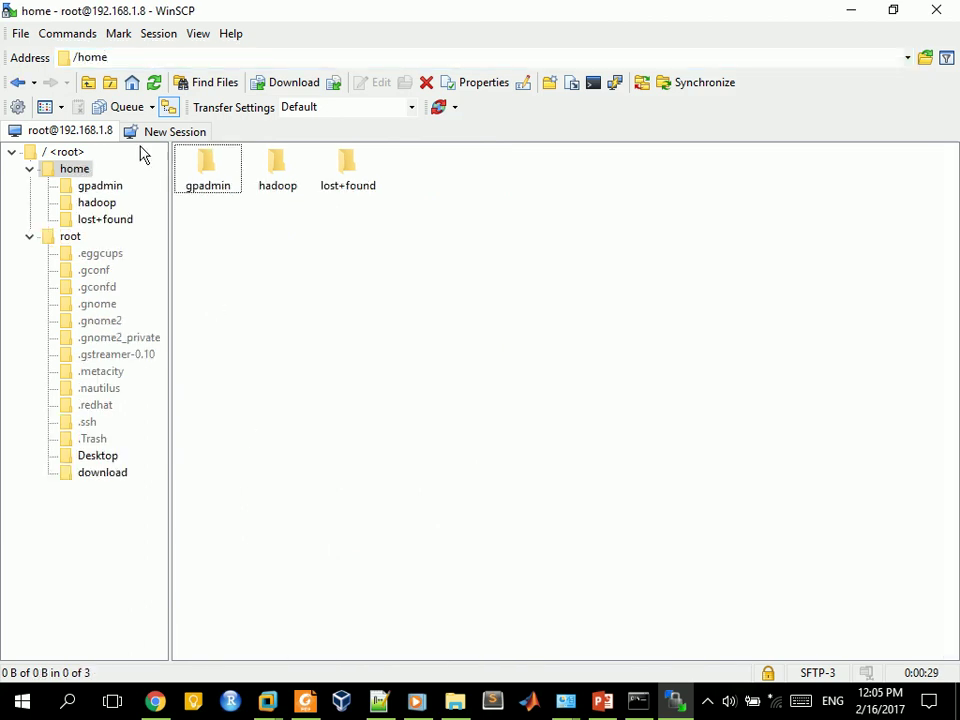
pyautogui.doubleClick(222, 190)
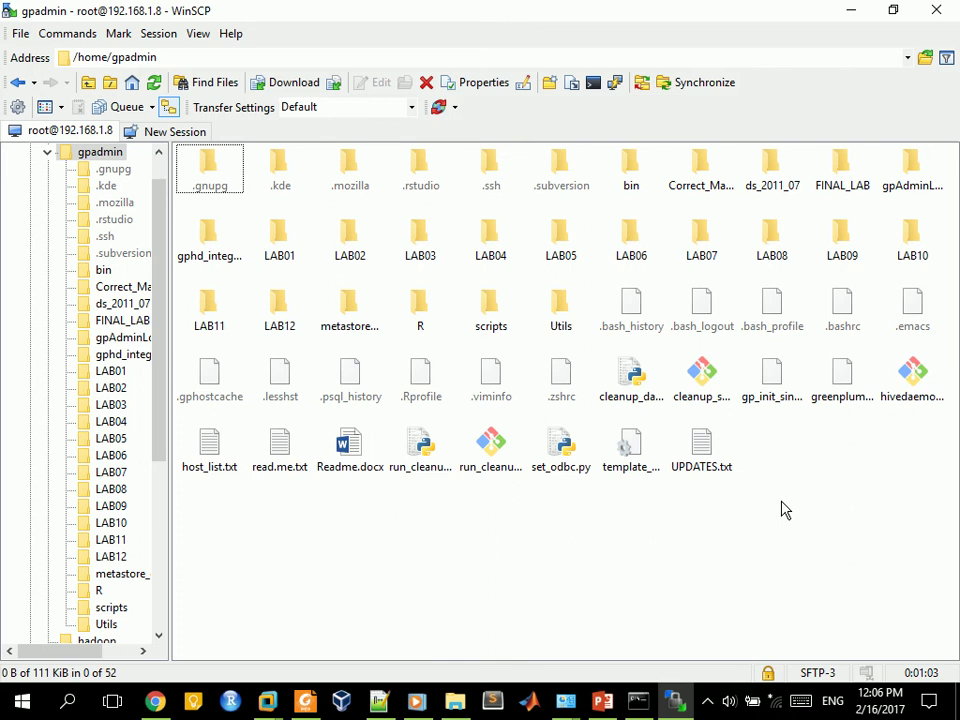
# Step: Return to Installation.pptx's diagram of SSH, ODBC and File System links to 192.168.1.8
pyautogui.click(707, 701)
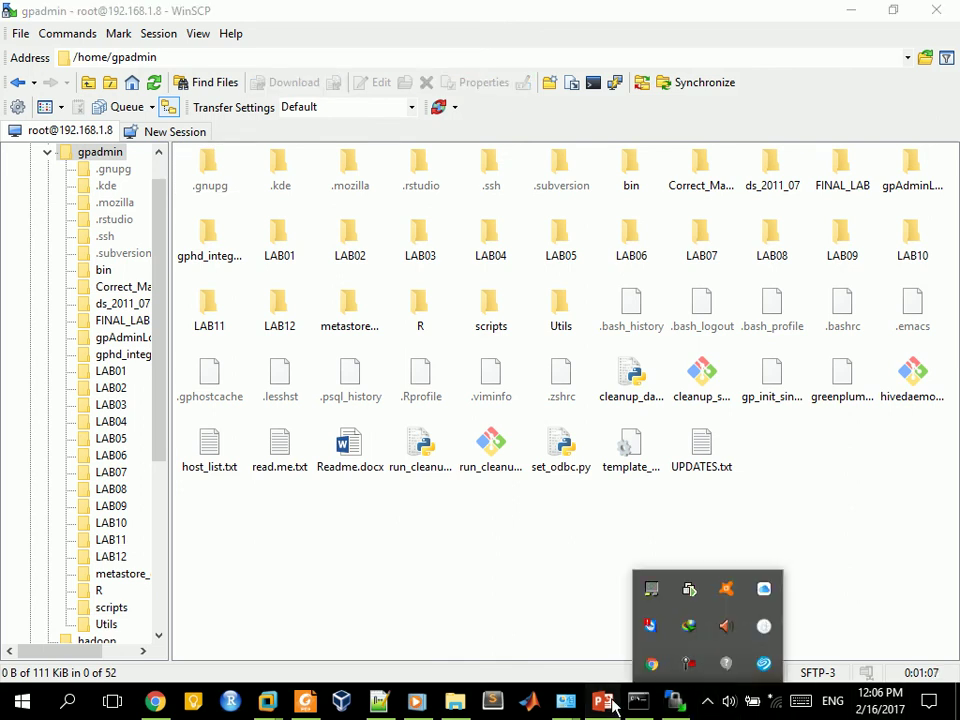
pyautogui.click(606, 700)
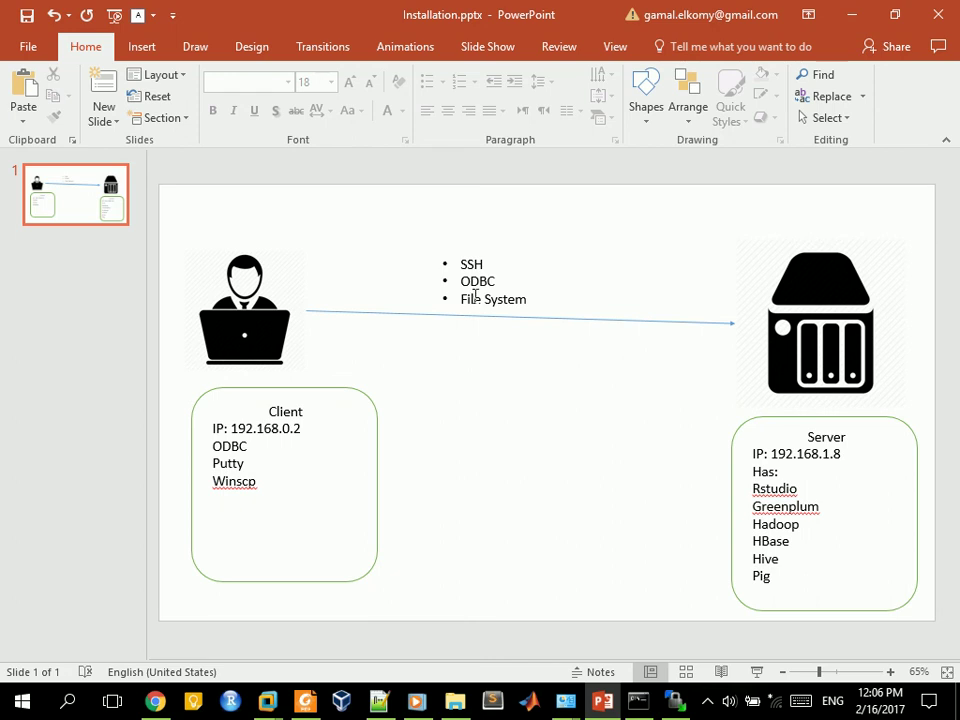
pyautogui.click(705, 702)
pyautogui.click(690, 665)
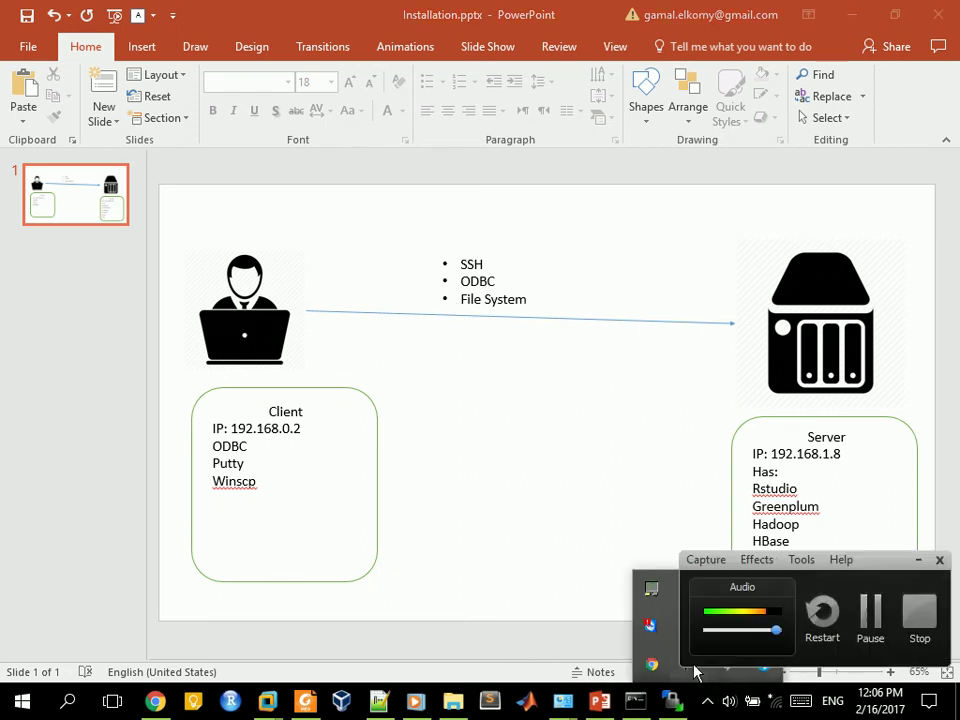
pyautogui.click(866, 622)
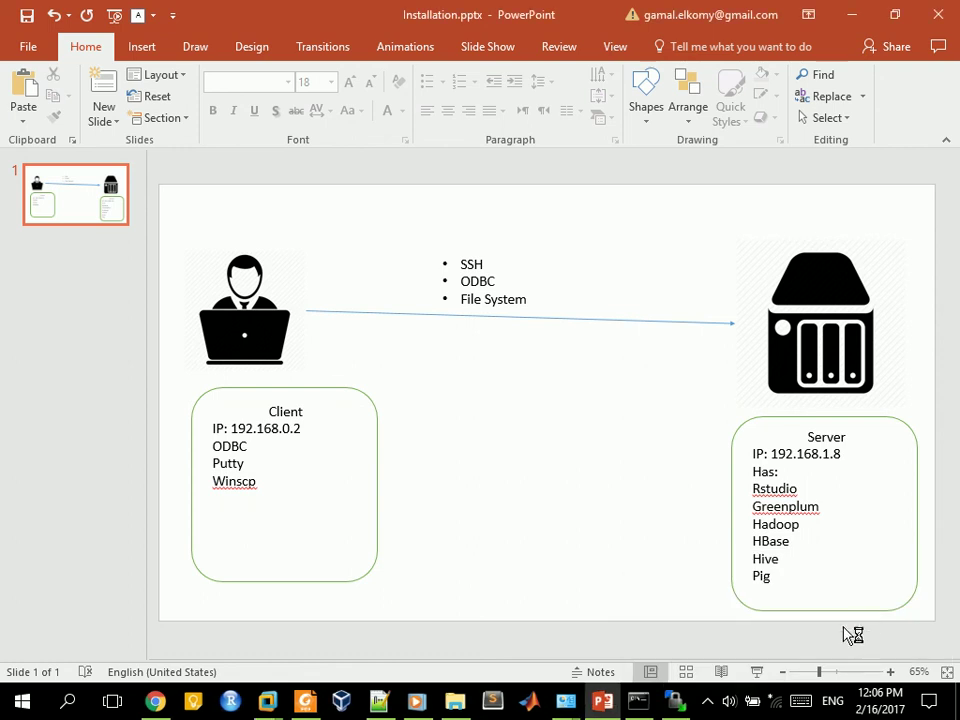